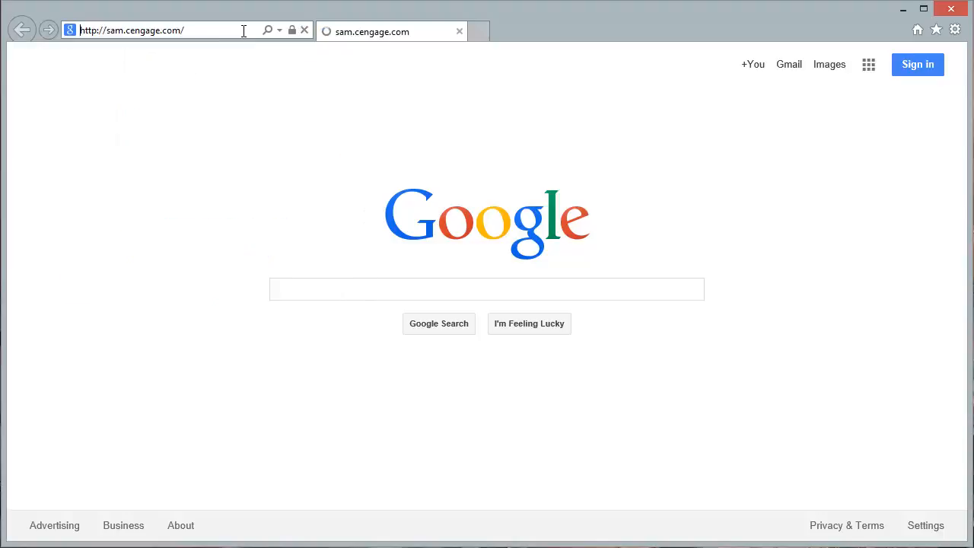
Log in to SAM with the saved username and account password
{"action": "left_click", "coordinate": [762, 132]}
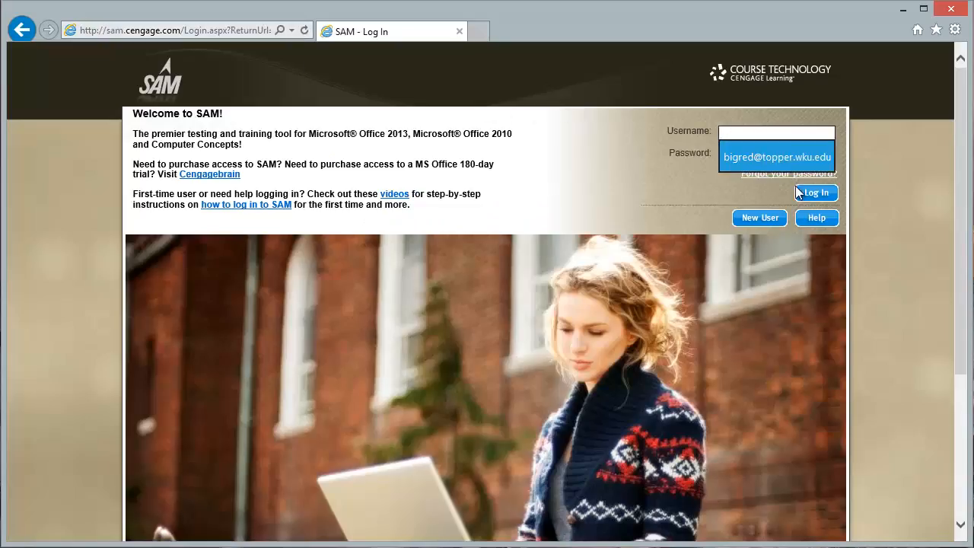
{"action": "left_click", "coordinate": [777, 156]}
{"action": "left_click", "coordinate": [805, 193]}
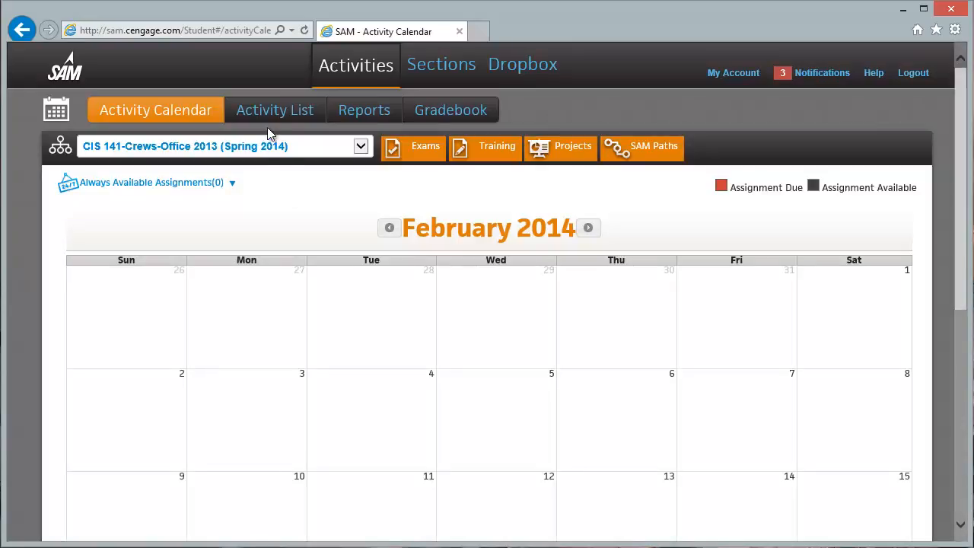
Find the Word 3 project in the activity list and start it
{"action": "left_click", "coordinate": [272, 113]}
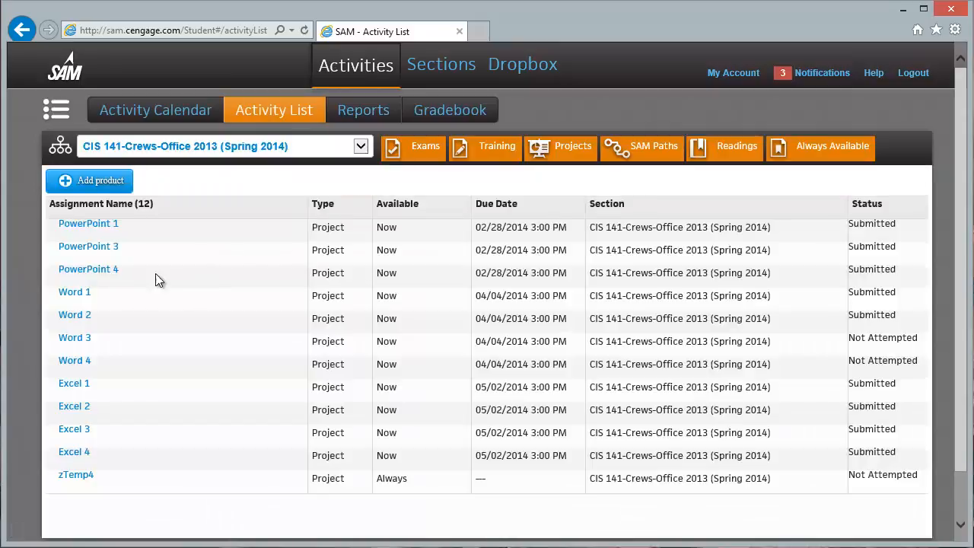
{"action": "left_click", "coordinate": [84, 340]}
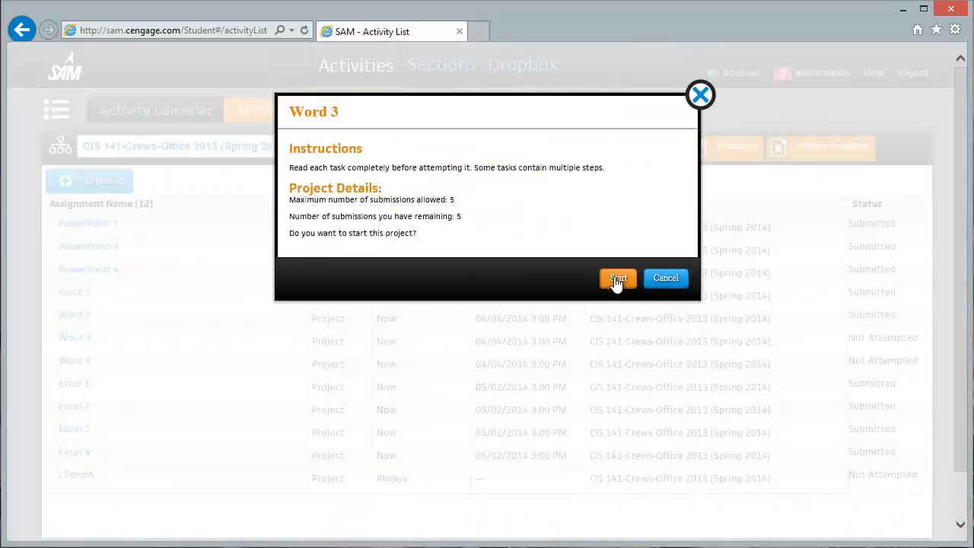
{"action": "left_click", "coordinate": [616, 279]}
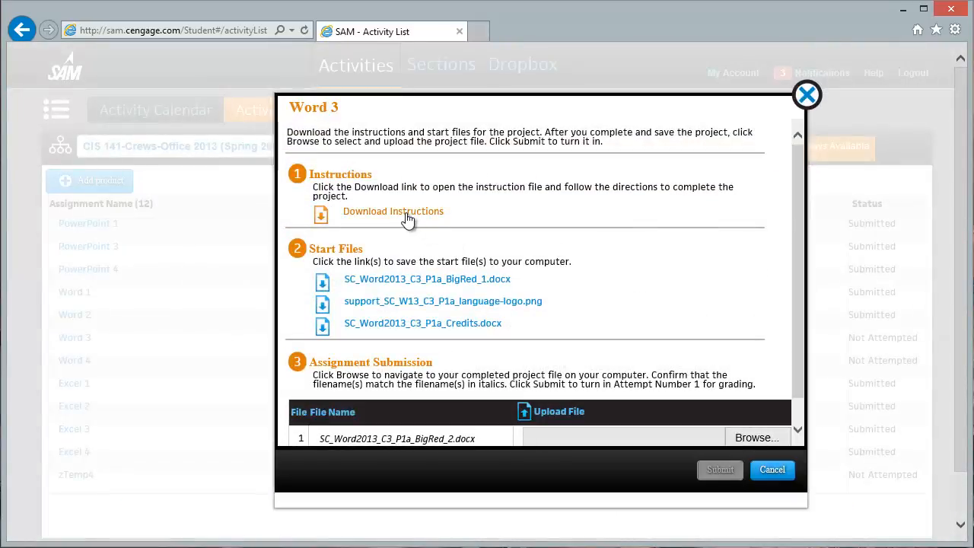
Open the Word 3 project's downloadable instructions in Word and enable editing
{"action": "left_click", "coordinate": [407, 219]}
{"action": "left_click", "coordinate": [677, 524]}
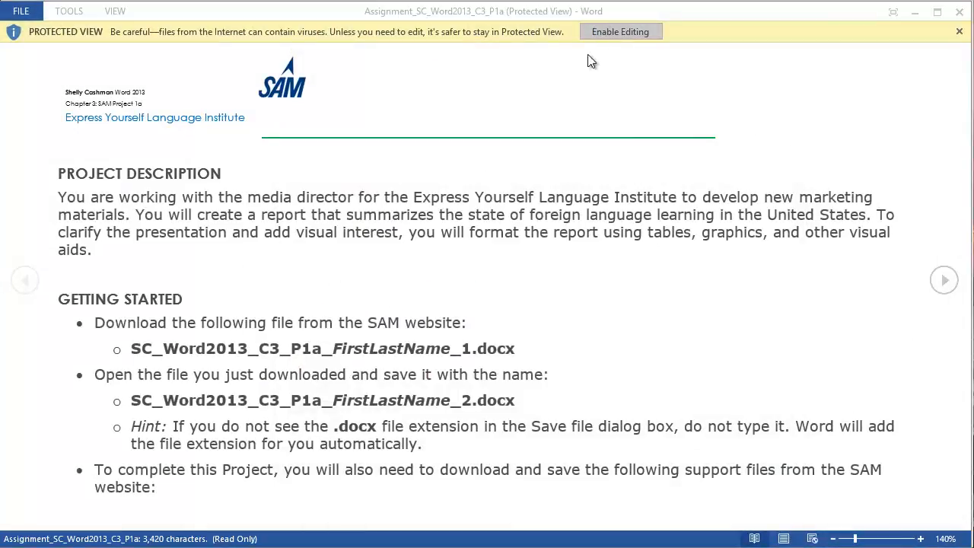
{"action": "left_click", "coordinate": [620, 31]}
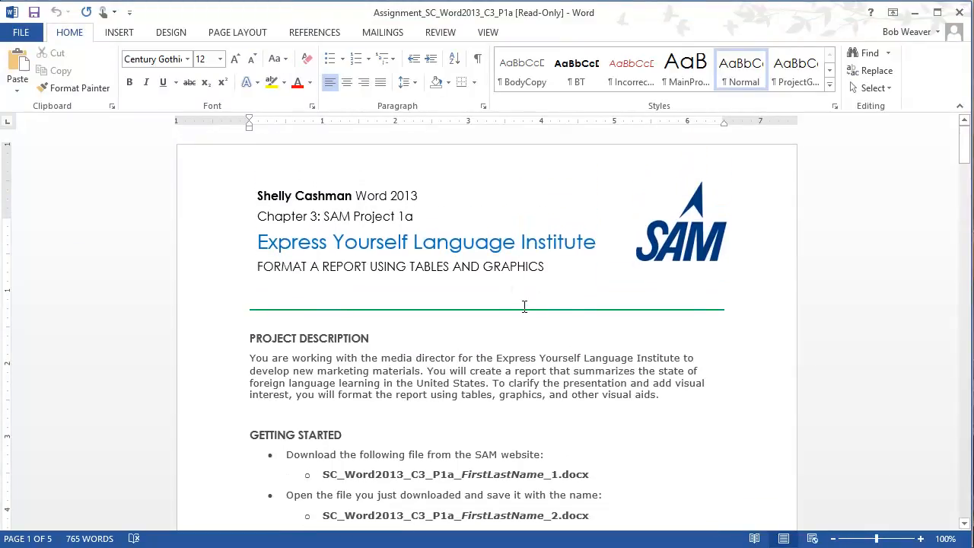
Return to SAM in the browser, open the start file SC_Word2013_C3_P1a_BigRed_1.docx in Word and enable editing
{"action": "key", "text": "alt+Tab"}
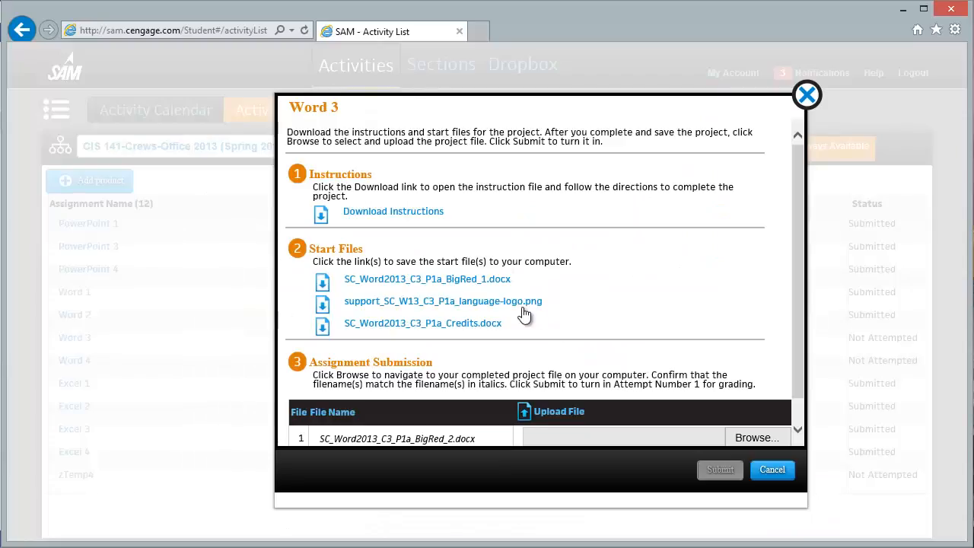
{"action": "left_click", "coordinate": [455, 285]}
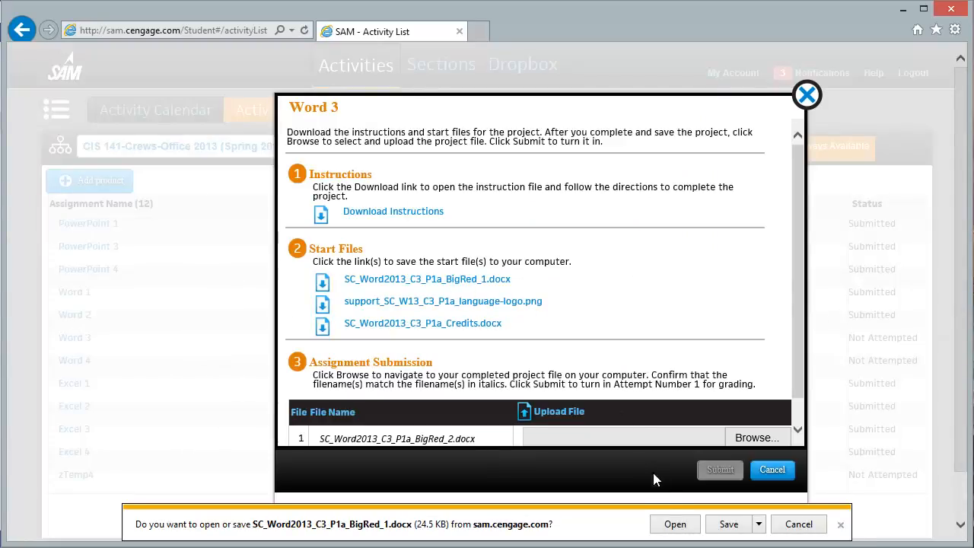
{"action": "left_click", "coordinate": [677, 524]}
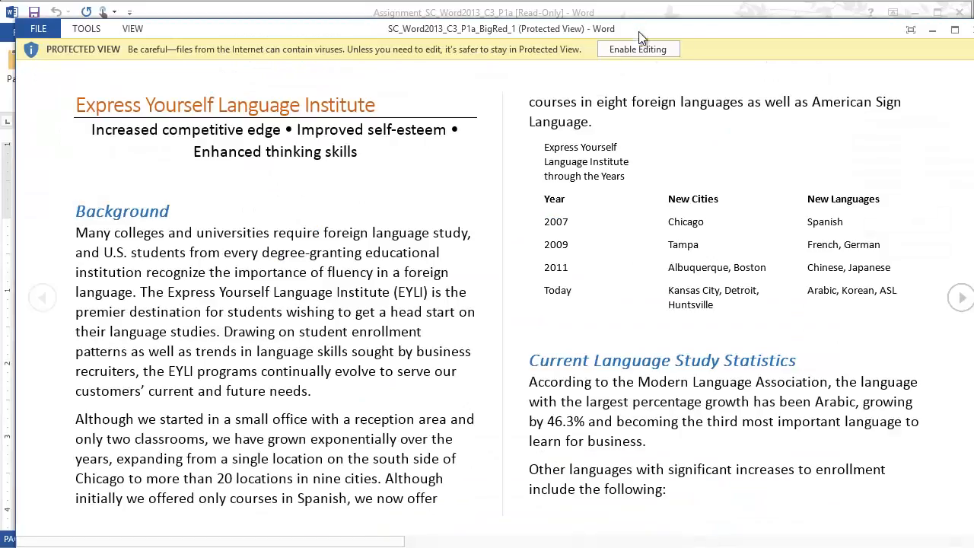
{"action": "left_click", "coordinate": [620, 44]}
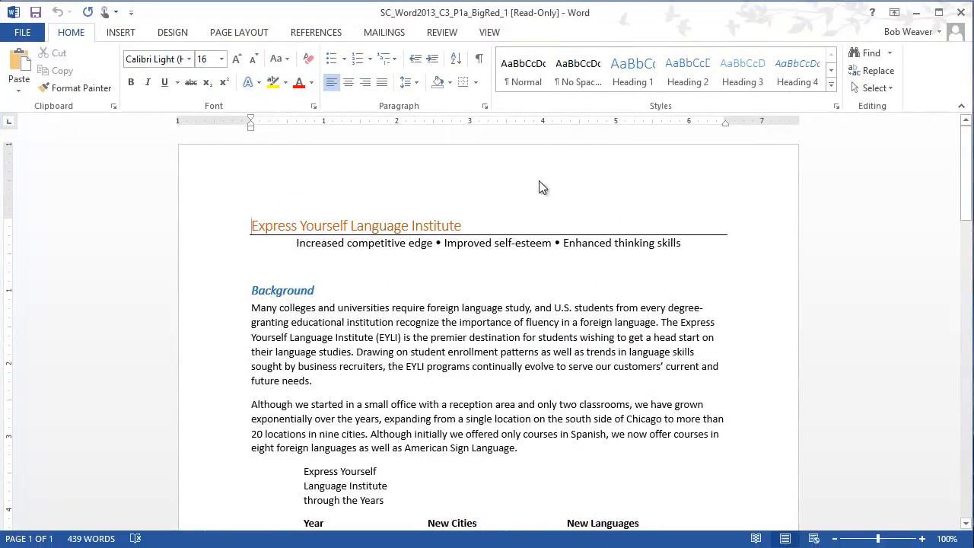
Return to SAM in the browser and save the support file support_SC_W13_C3_P1a_language-logo.png to the Desktop
{"action": "key", "text": "alt+Tab"}
{"action": "key", "text": "alt+Tab"}
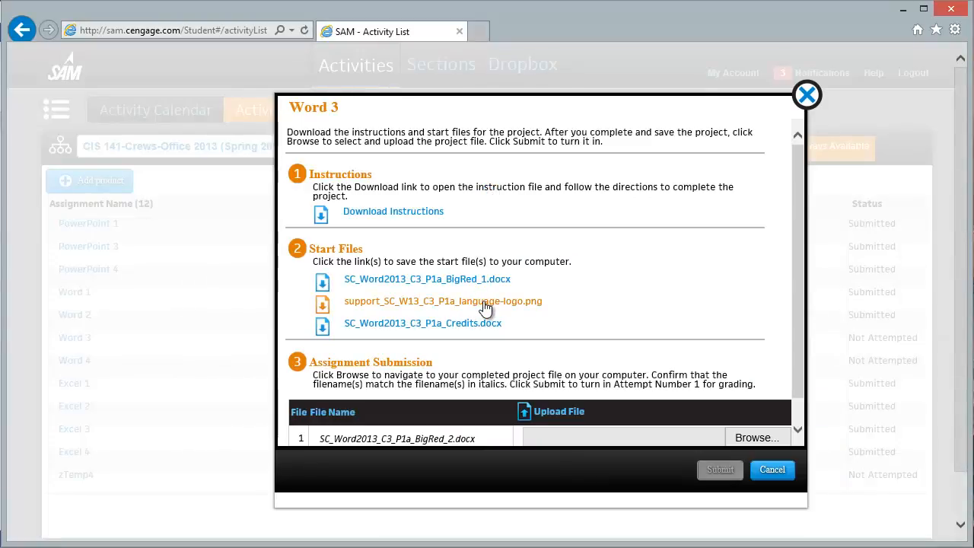
{"action": "left_click", "coordinate": [486, 304]}
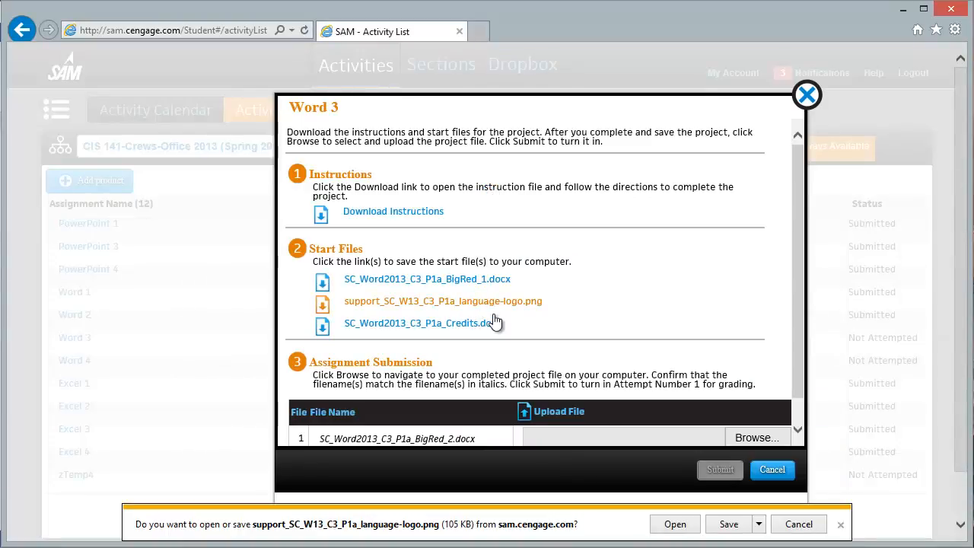
{"action": "left_click", "coordinate": [758, 528]}
{"action": "left_click", "coordinate": [734, 540]}
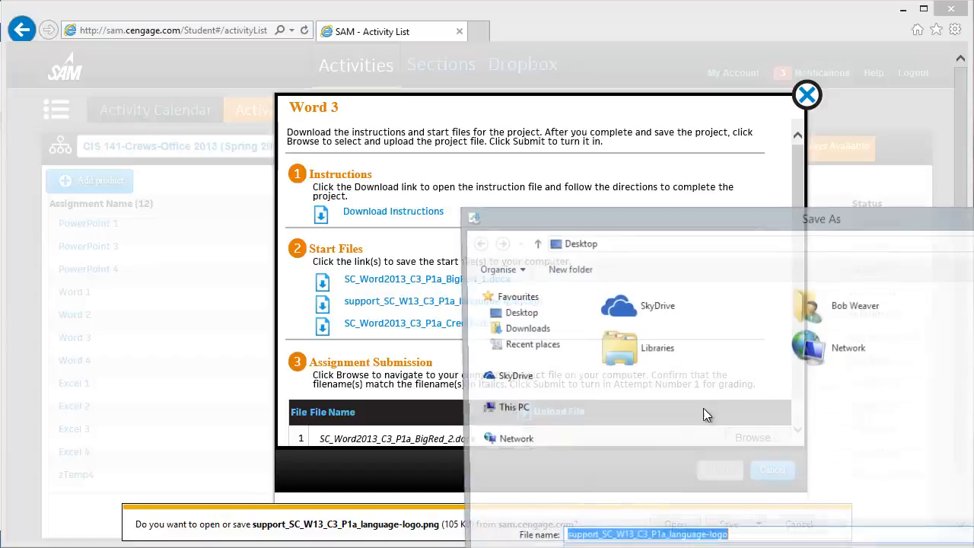
{"action": "left_click", "coordinate": [520, 314]}
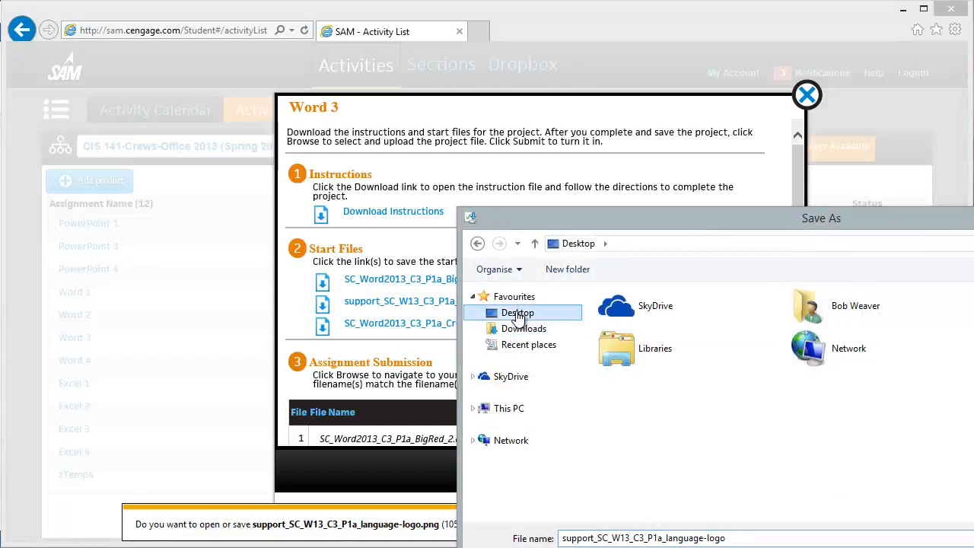
{"action": "key", "text": "Return"}
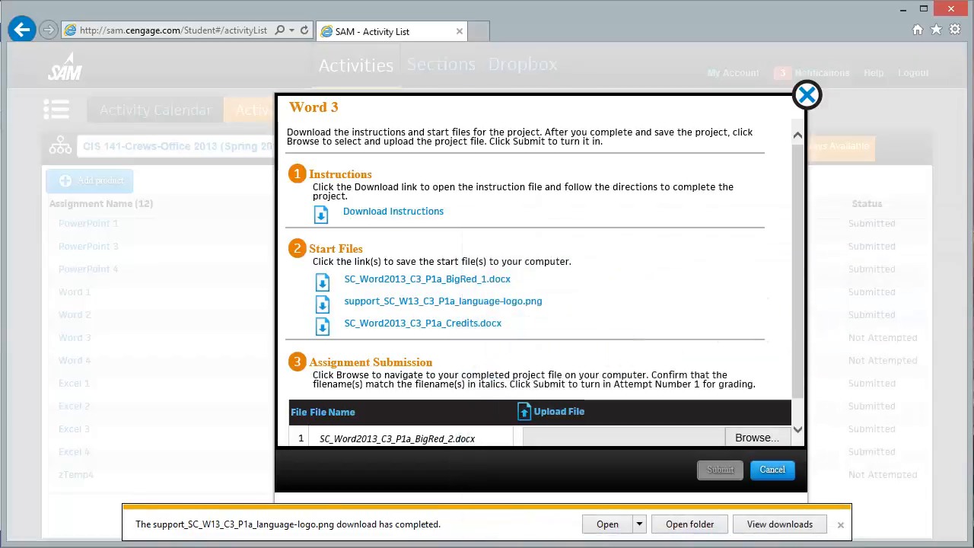
{"action": "left_click", "coordinate": [841, 524]}
Switch to the start document in Word, check its footer, and save it to the Desktop as SC_Word2013_C3_P1a_BigRed_2
{"action": "key", "text": "alt+Tab"}
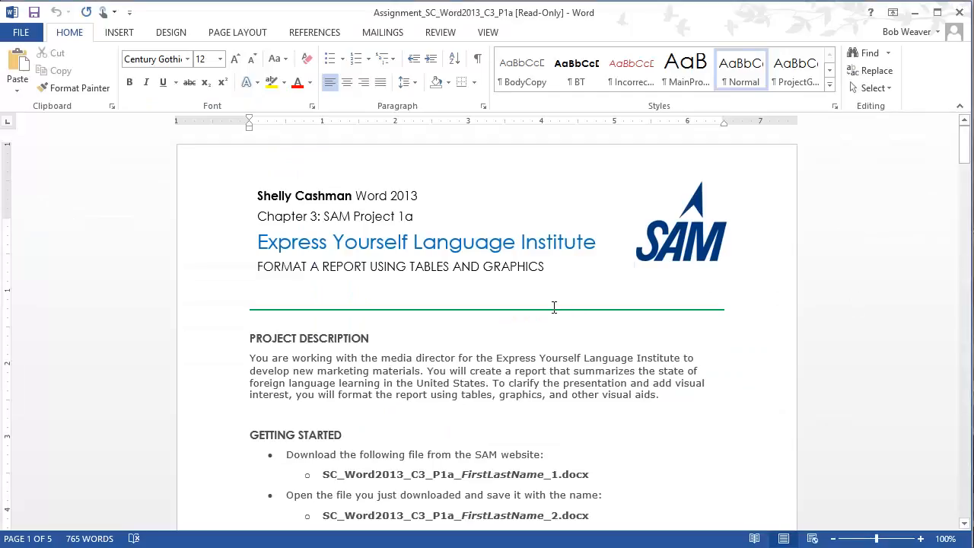
{"action": "key", "text": "alt+Tab"}
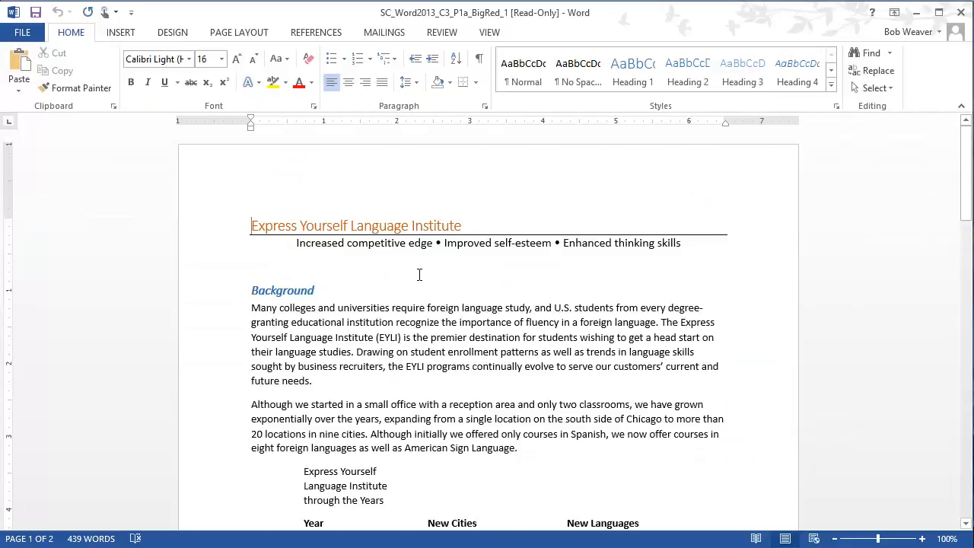
{"action": "scroll", "coordinate": [502, 344], "scroll_direction": "down", "scroll_amount": 15}
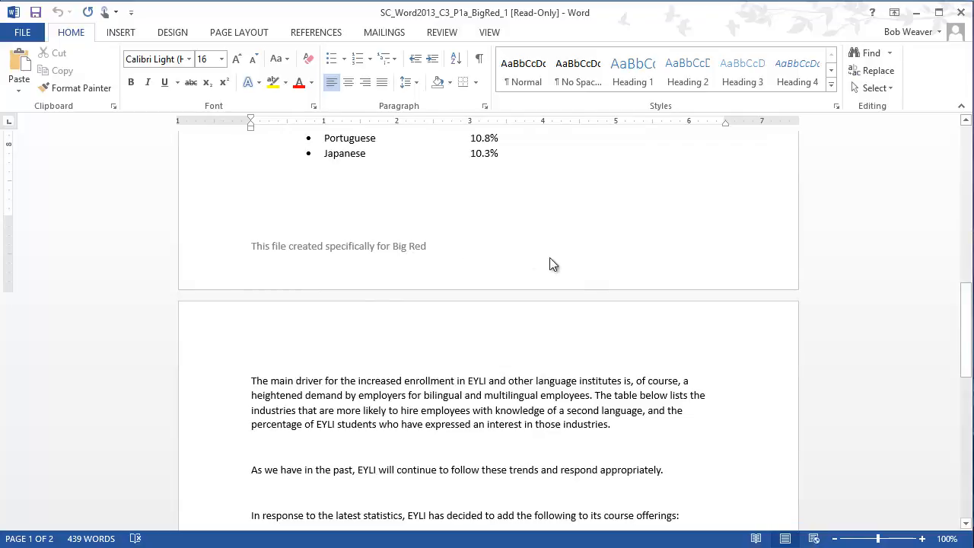
{"action": "scroll", "coordinate": [550, 257], "scroll_direction": "up", "scroll_amount": 15}
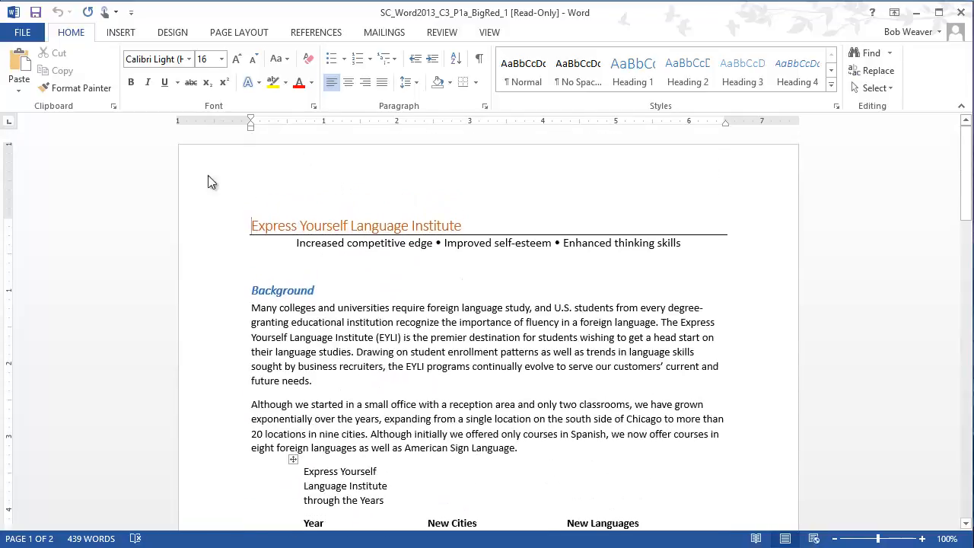
{"action": "left_click", "coordinate": [21, 32]}
{"action": "left_click", "coordinate": [47, 184]}
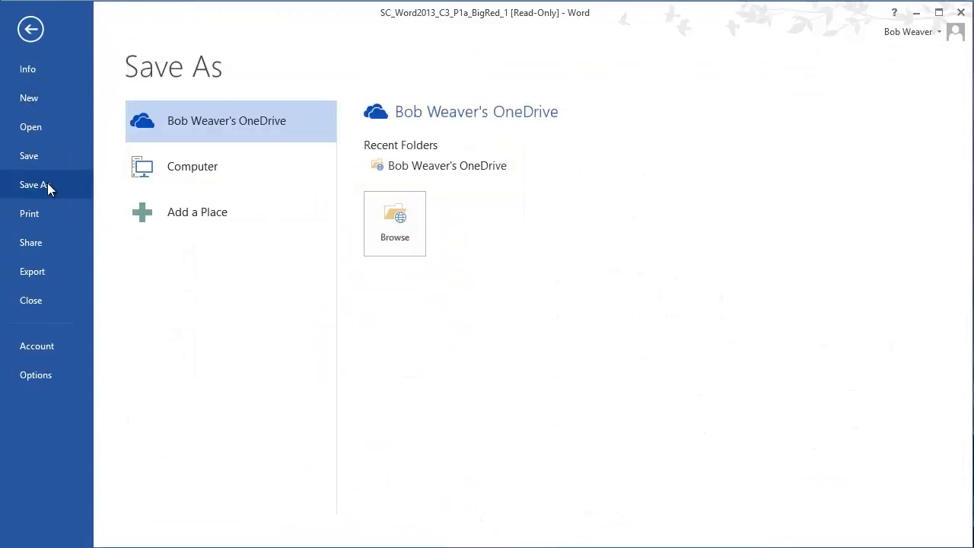
{"action": "left_click", "coordinate": [182, 172]}
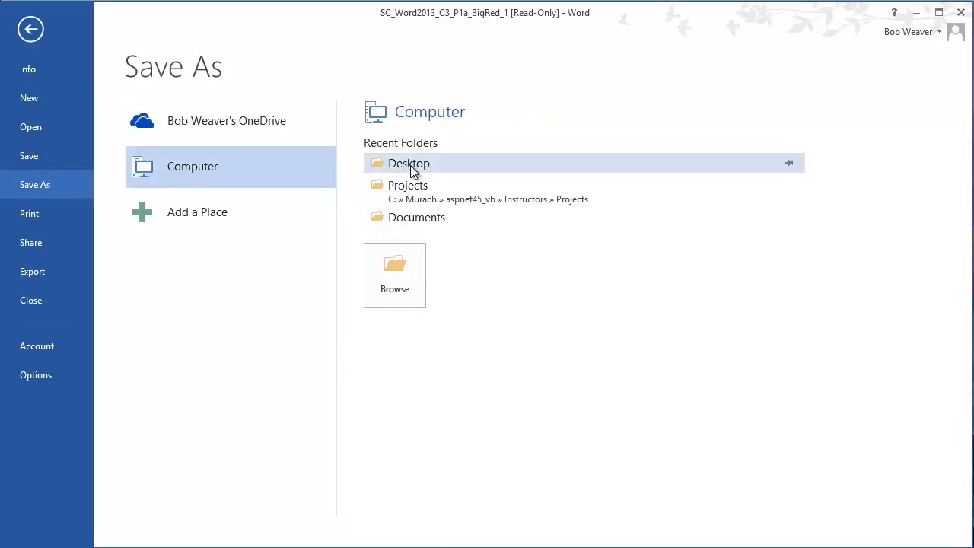
{"action": "left_click", "coordinate": [410, 165]}
{"action": "left_click", "coordinate": [350, 306]}
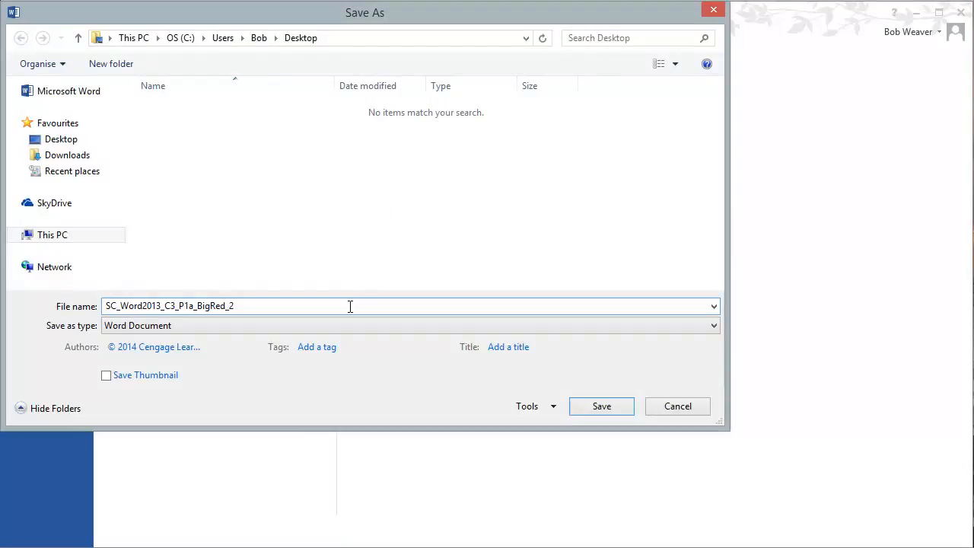
{"action": "left_click", "coordinate": [601, 406]}
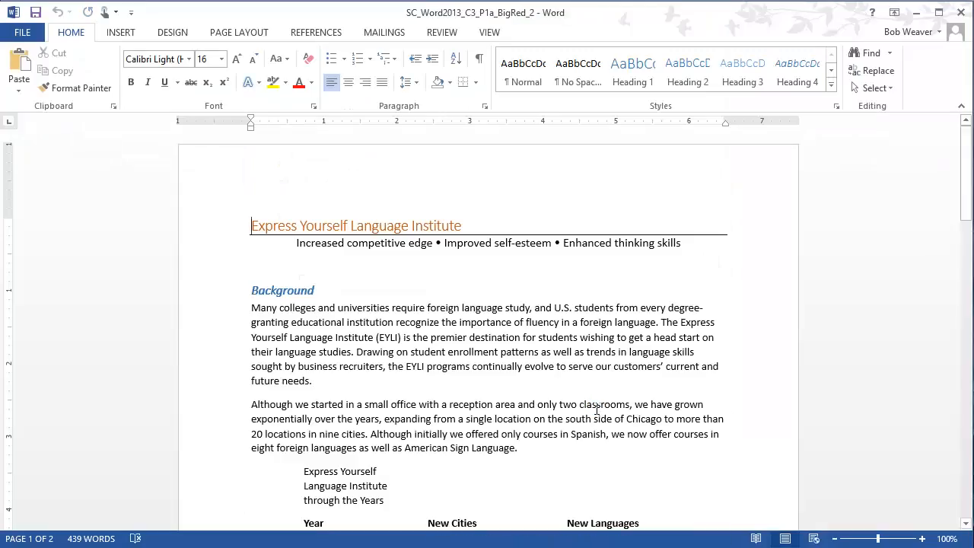
Consult the project steps in the instructions document and set the report's margins to Moderate
{"action": "key", "text": "alt+Tab"}
{"action": "scroll", "coordinate": [566, 390], "scroll_direction": "down", "scroll_amount": 8}
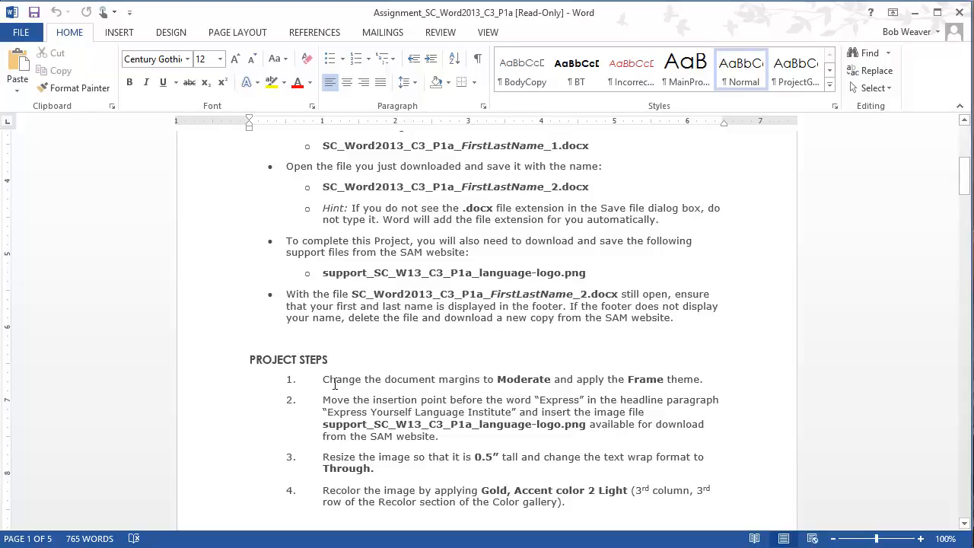
{"action": "key", "text": "alt+Tab"}
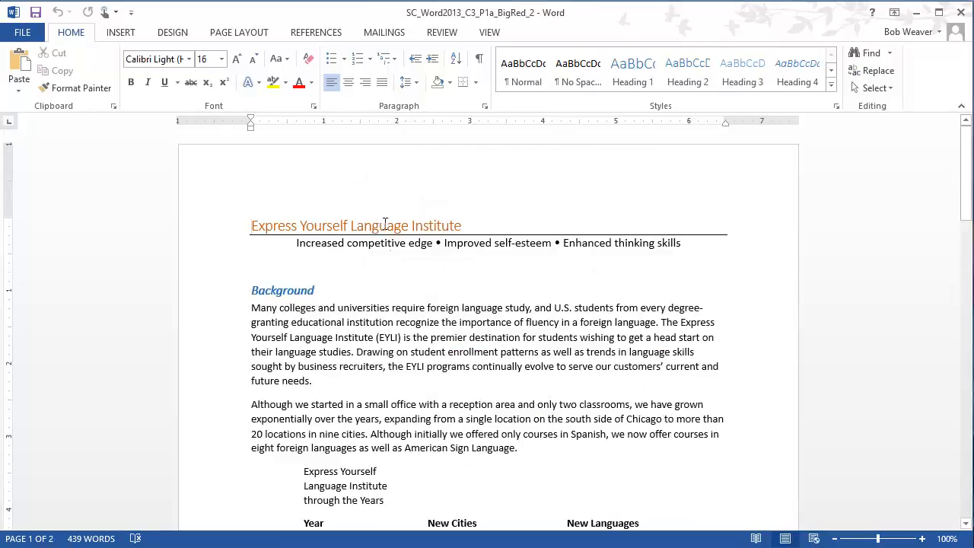
{"action": "left_click", "coordinate": [242, 33]}
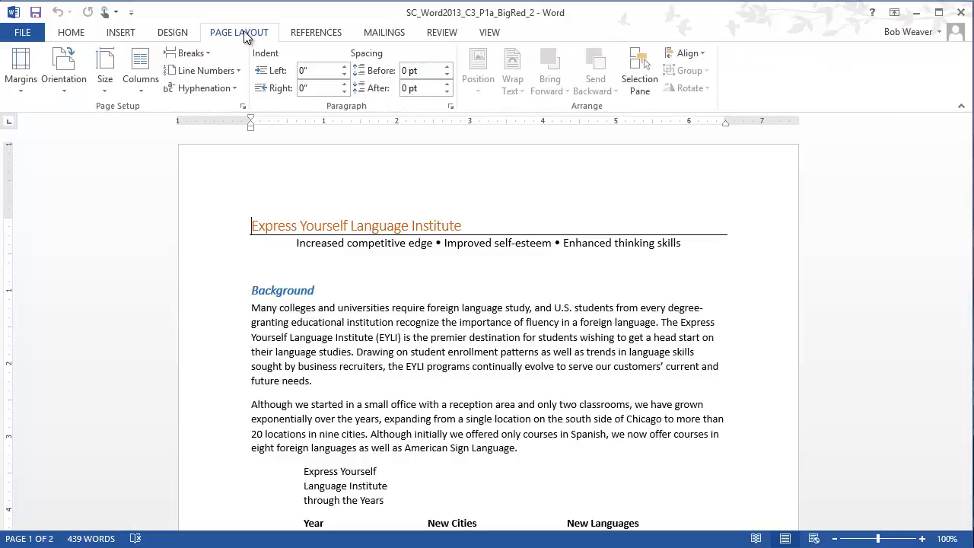
{"action": "left_click", "coordinate": [20, 67]}
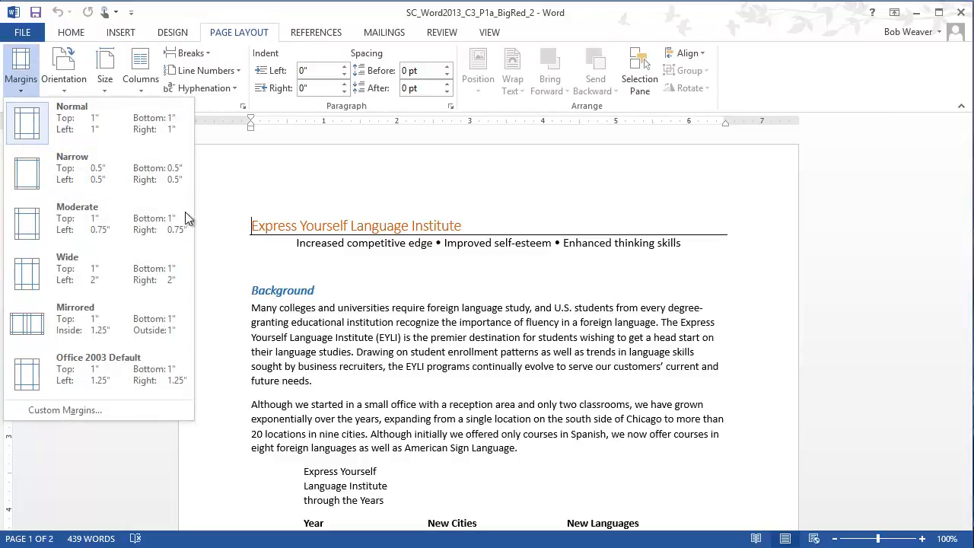
{"action": "left_click", "coordinate": [72, 227]}
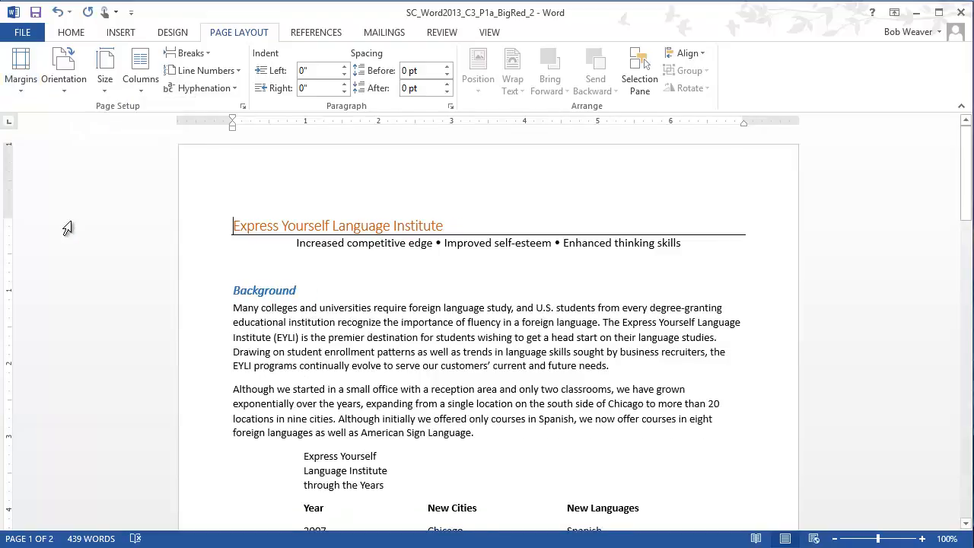
Apply the Frame theme to the report document
{"action": "left_click", "coordinate": [169, 32]}
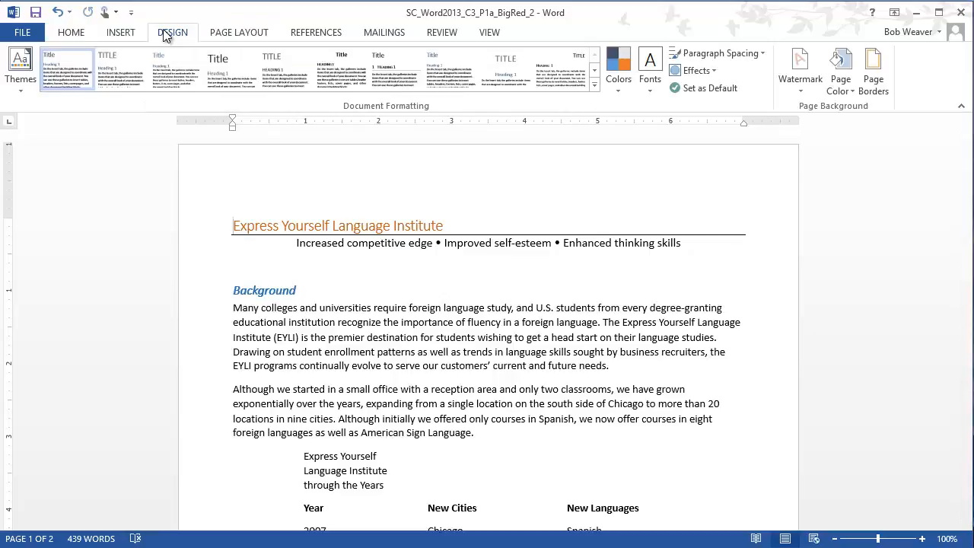
{"action": "left_click", "coordinate": [17, 85]}
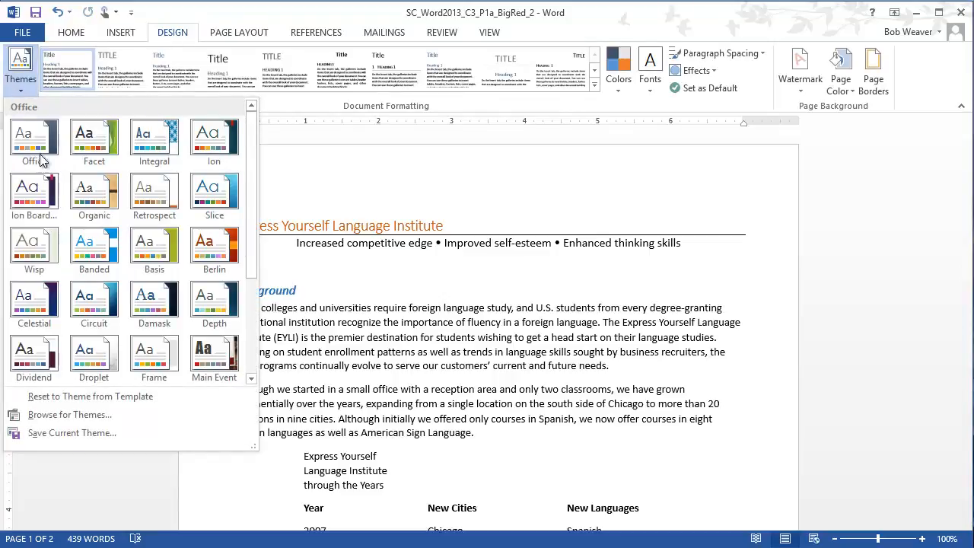
{"action": "left_click", "coordinate": [164, 367]}
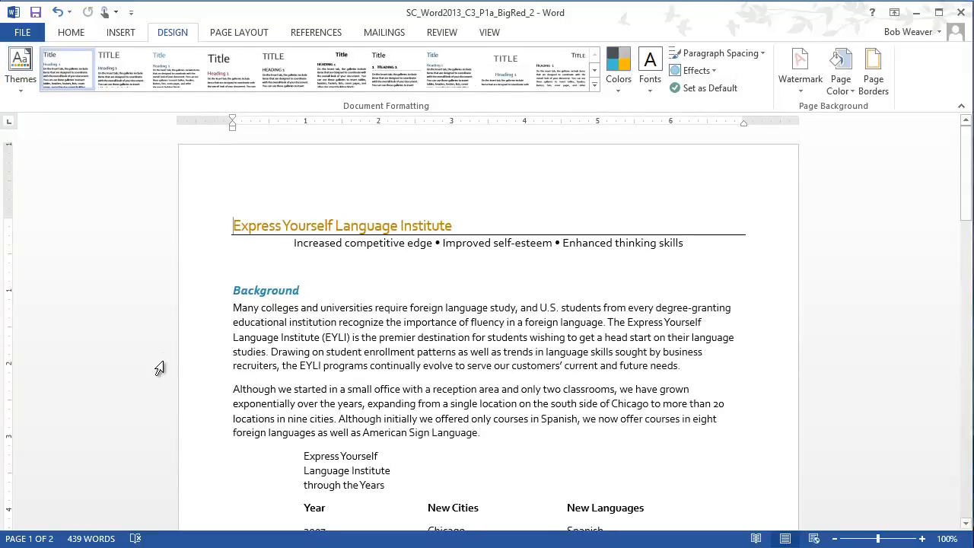
Read project step 2 about inserting the logo image in the instructions document, and return to the report
{"action": "key", "text": "alt+Tab"}
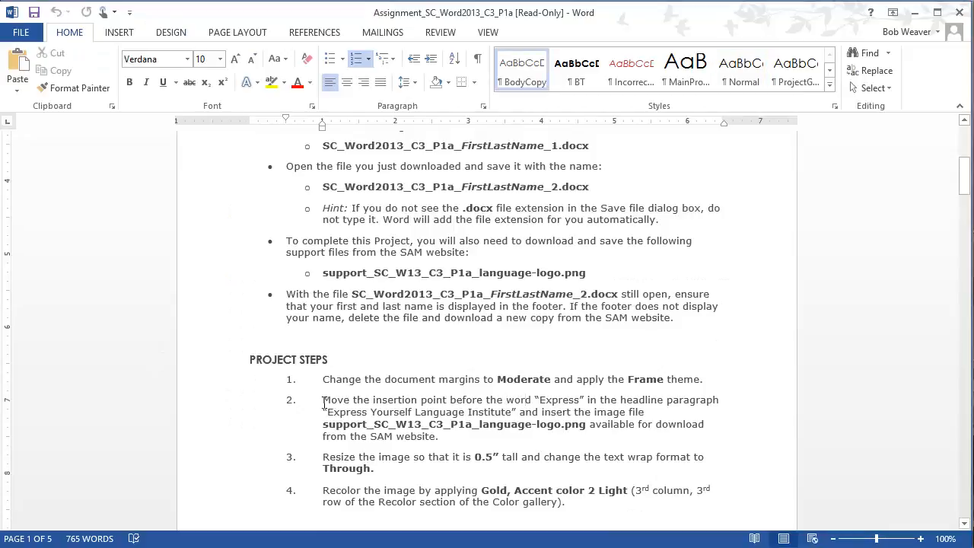
{"action": "left_click_drag", "start_coordinate": [322, 402], "coordinate": [449, 441]}
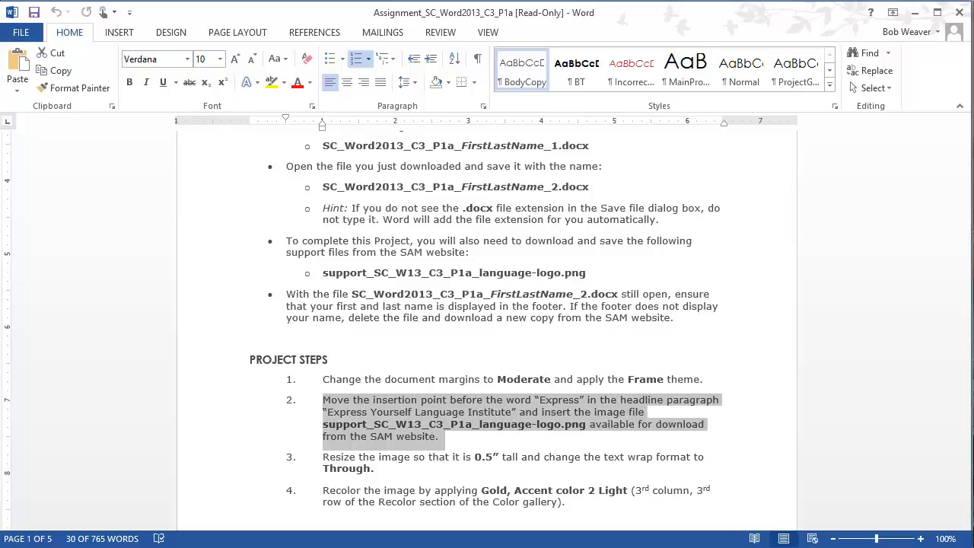
{"action": "key", "text": "alt+Tab"}
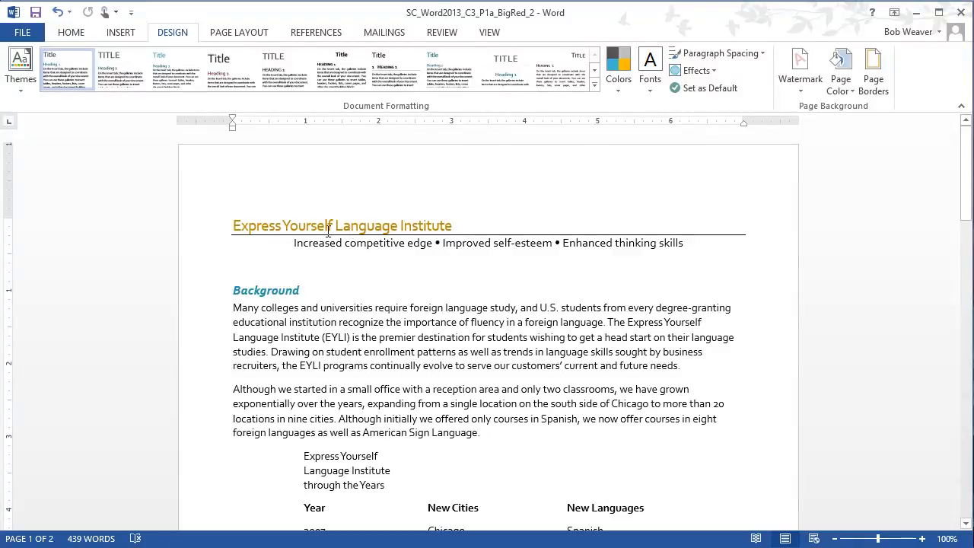
Insert the picture support_SC_W13_C3_P1a_language-logo from the Desktop before the headline Express Yourself Language Institute
{"action": "left_click", "coordinate": [122, 34]}
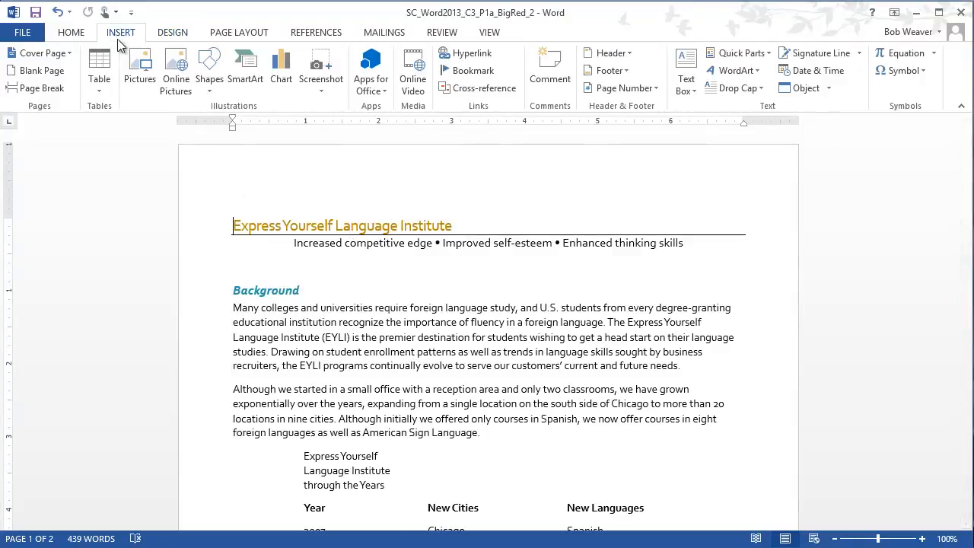
{"action": "left_click", "coordinate": [139, 85]}
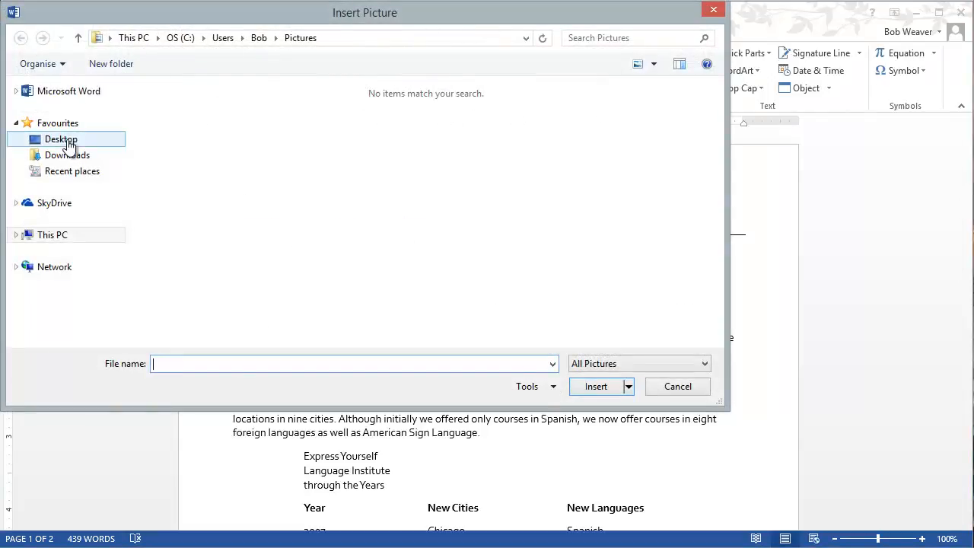
{"action": "left_click", "coordinate": [67, 141]}
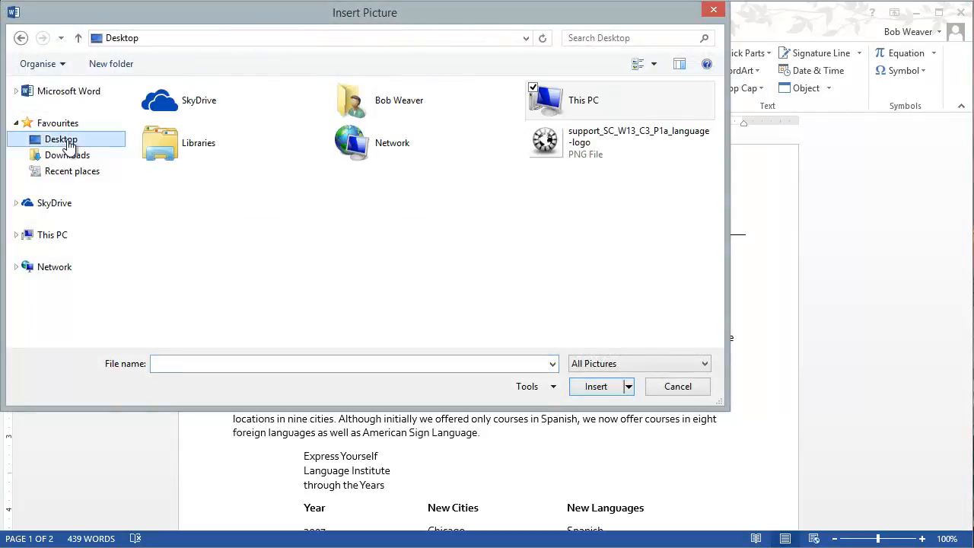
{"action": "double_click", "coordinate": [577, 154]}
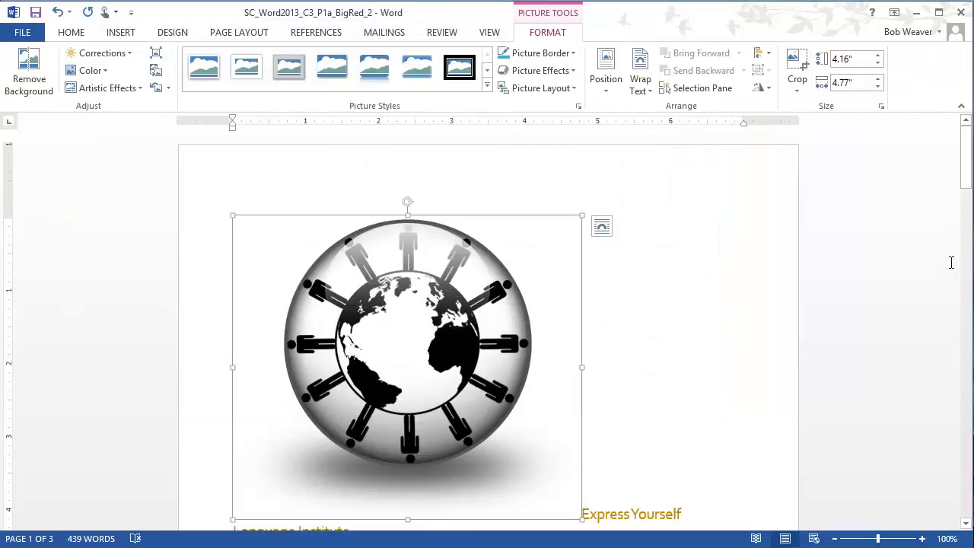
{"action": "scroll", "coordinate": [768, 350], "scroll_direction": "down", "scroll_amount": 2}
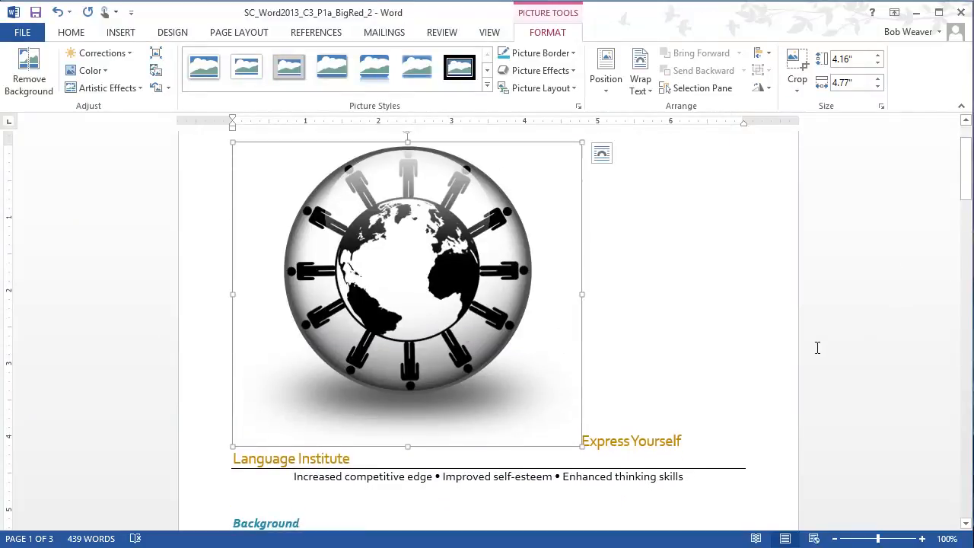
Read project step 3 about resizing and wrapping the image in the instructions document, and return to the report
{"action": "key", "text": "alt+Tab"}
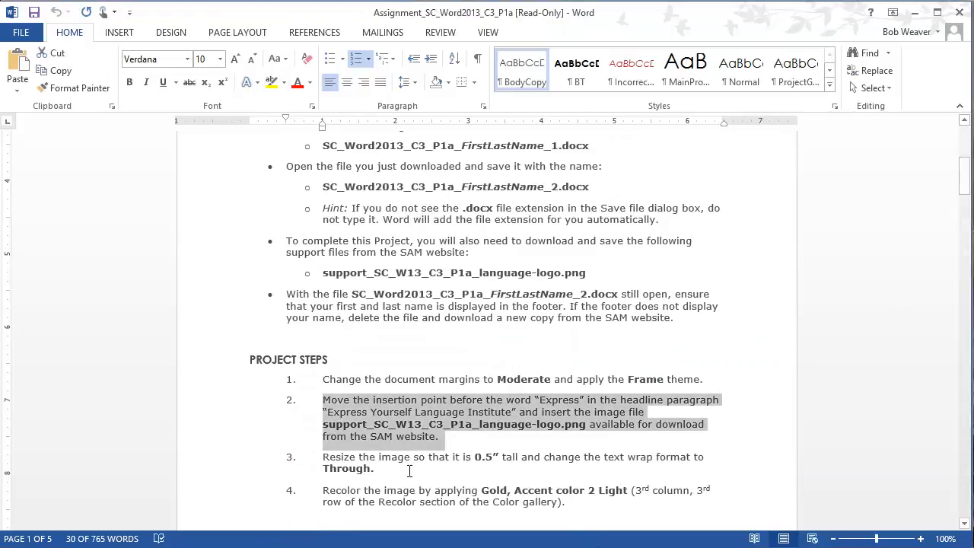
{"action": "triple_click", "coordinate": [410, 471]}
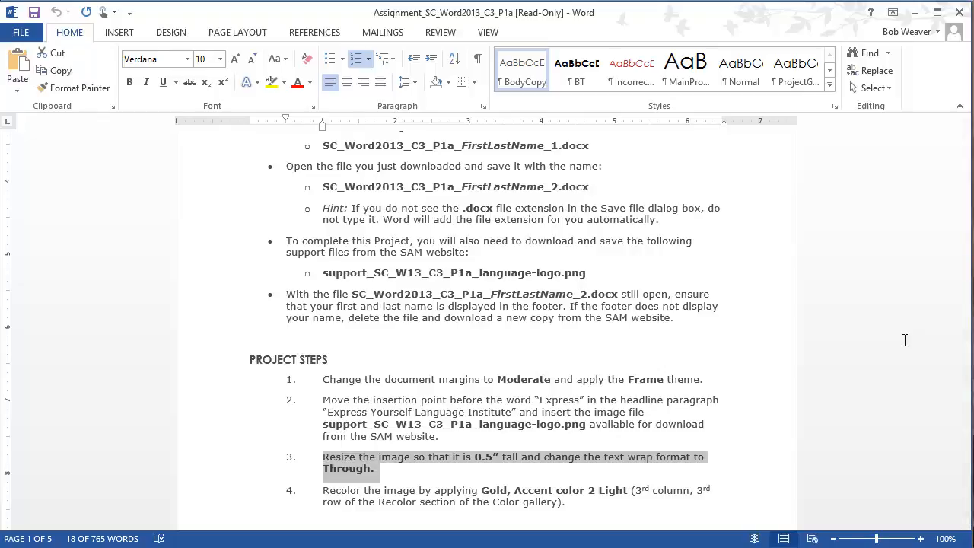
{"action": "key", "text": "alt+Tab"}
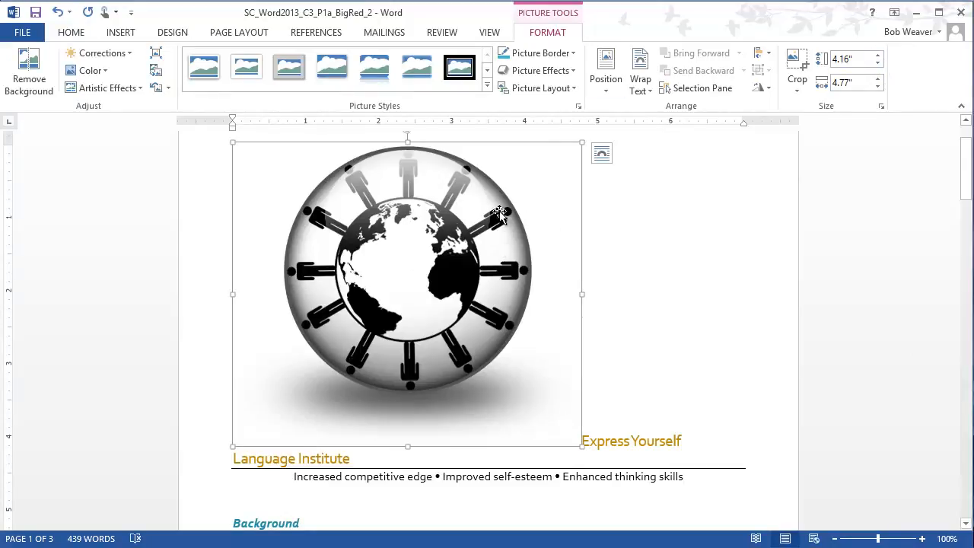
Set the height of the logo image to 0.5", keeping its proportions
{"action": "left_click", "coordinate": [879, 64]}
{"action": "left_click", "coordinate": [879, 64]}
{"action": "left_click", "coordinate": [879, 64]}
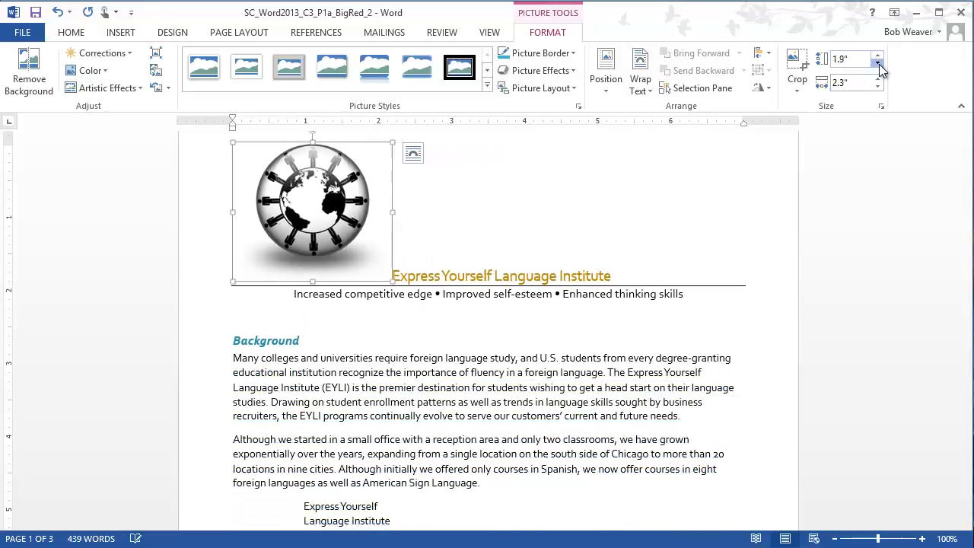
{"action": "left_click", "coordinate": [879, 64]}
{"action": "left_click", "coordinate": [879, 64]}
{"action": "left_click", "coordinate": [879, 64]}
{"action": "left_click", "coordinate": [879, 64]}
{"action": "left_click", "coordinate": [879, 64]}
{"action": "left_click", "coordinate": [879, 64]}
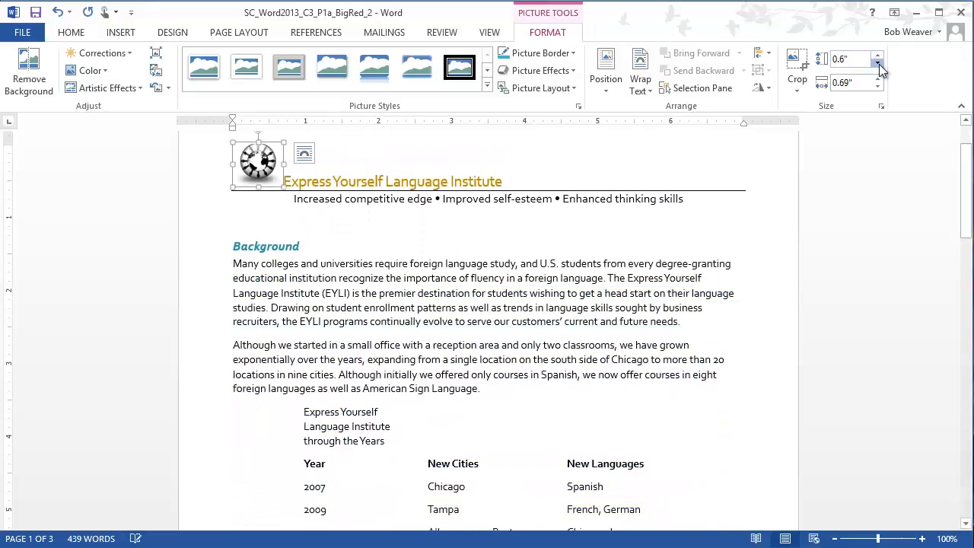
{"action": "left_click", "coordinate": [879, 64]}
{"action": "left_click", "coordinate": [879, 64]}
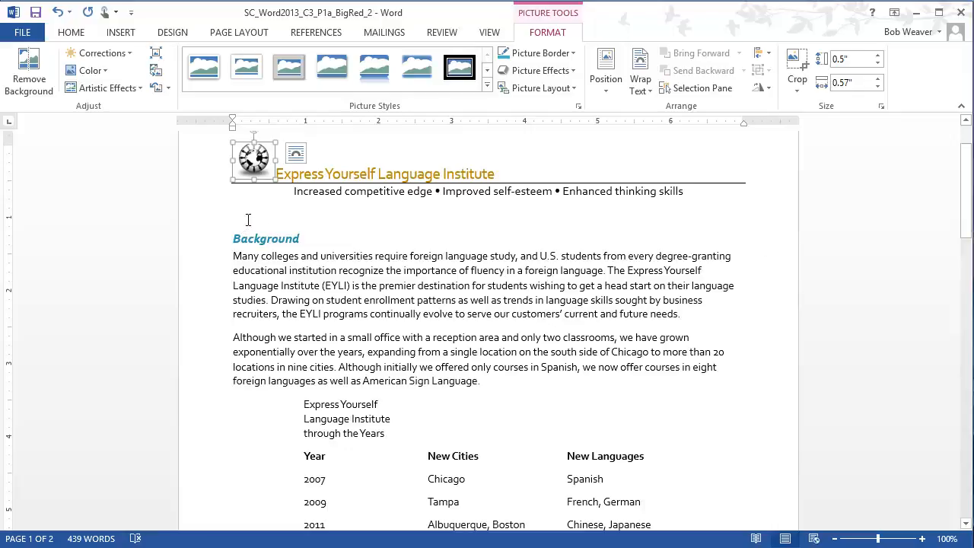
Change the logo image's text wrapping to Through and deselect the image
{"action": "left_click", "coordinate": [298, 158]}
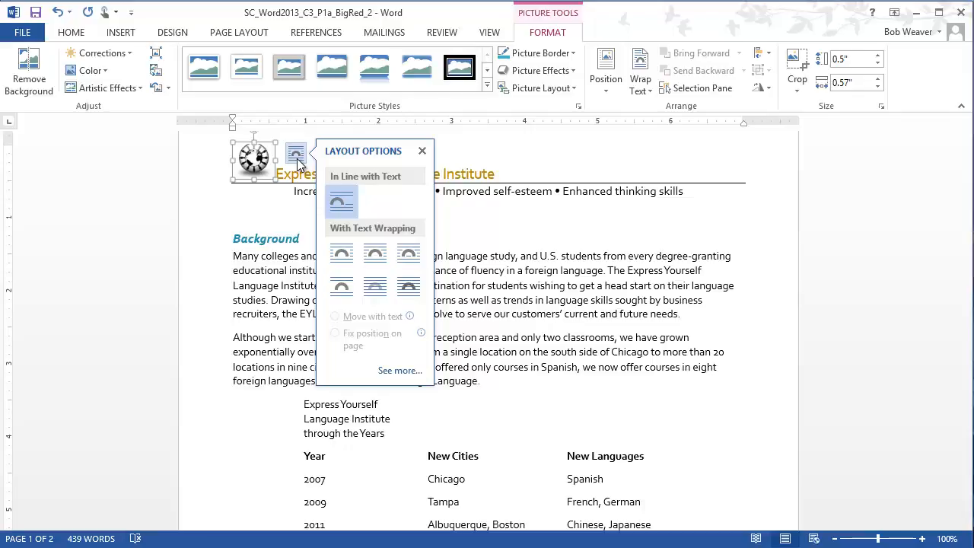
{"action": "left_click", "coordinate": [416, 262]}
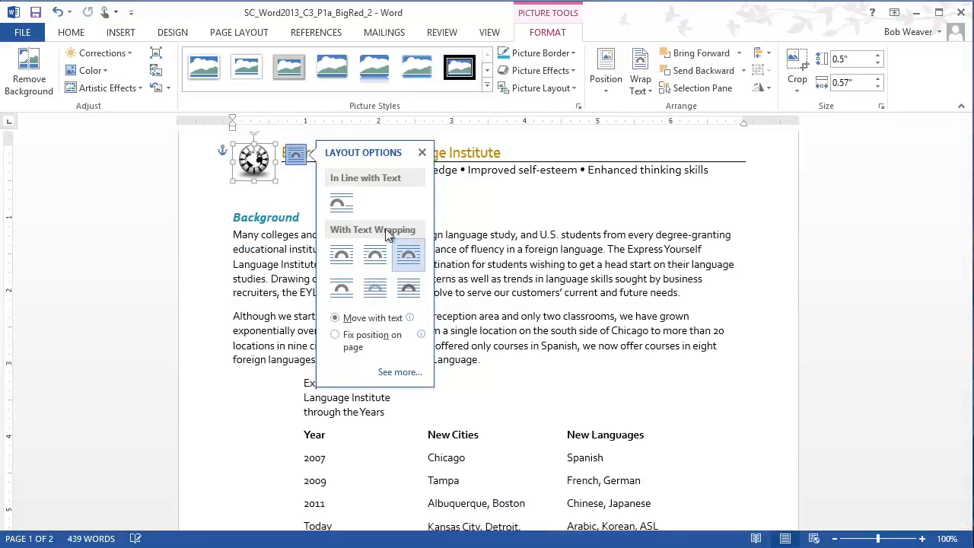
{"action": "left_click", "coordinate": [649, 279]}
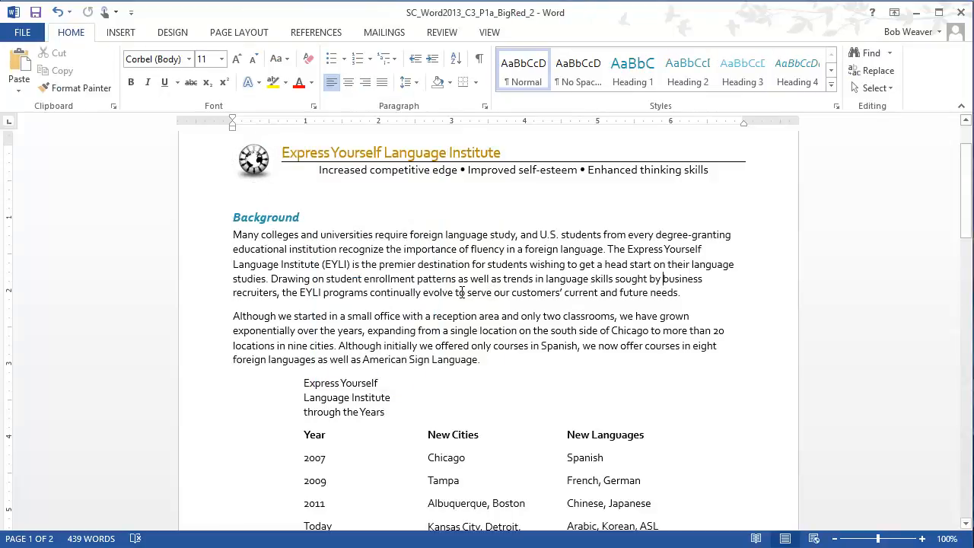
Read project step 4 about recoloring the image in the instructions document, and return to the report
{"action": "key", "text": "alt+Tab"}
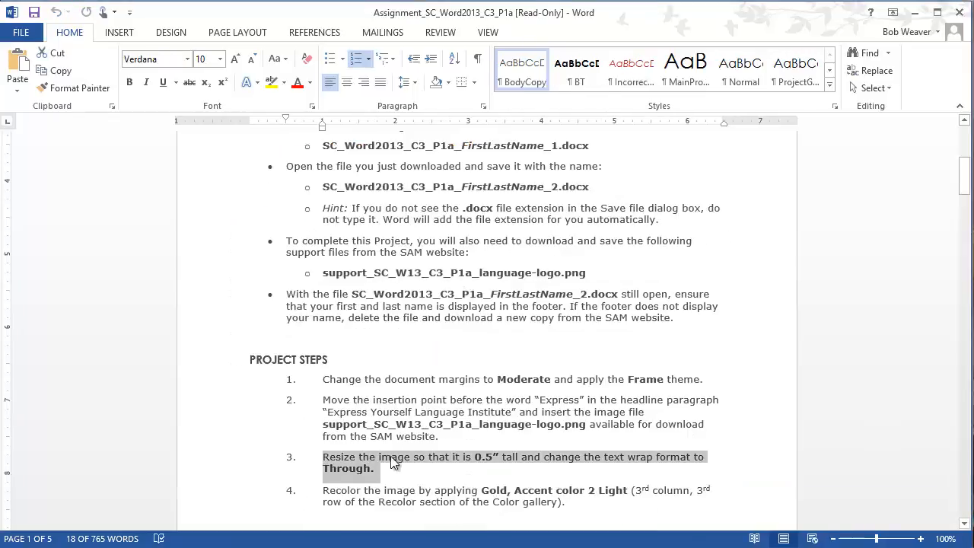
{"action": "left_click_drag", "start_coordinate": [323, 491], "coordinate": [578, 494]}
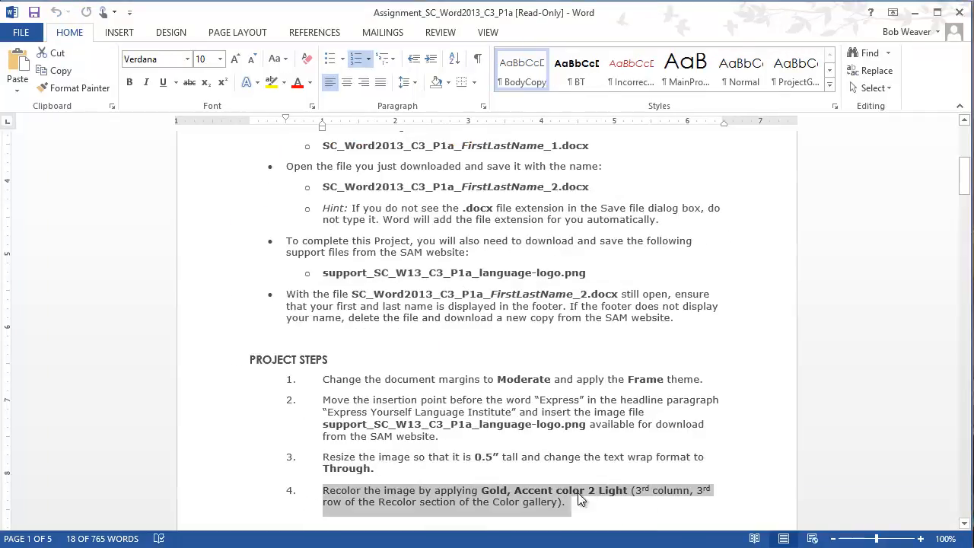
{"action": "scroll", "coordinate": [846, 372], "scroll_direction": "down", "scroll_amount": 3}
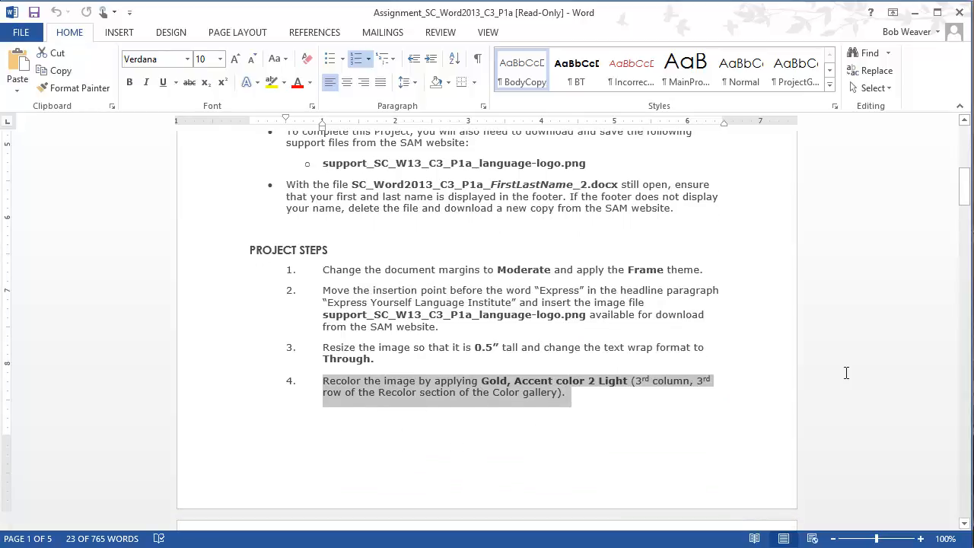
{"action": "key", "text": "alt+Tab"}
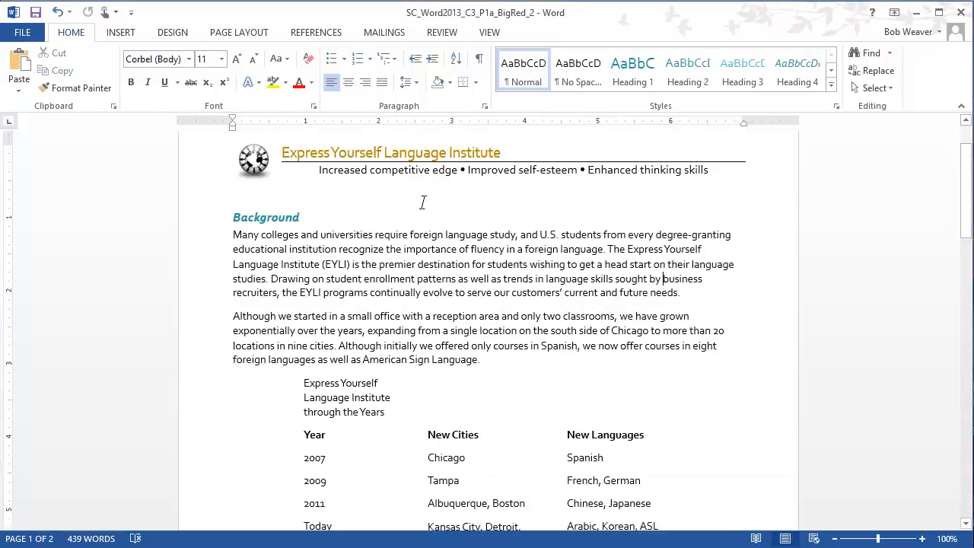
{"action": "left_click", "coordinate": [165, 35]}
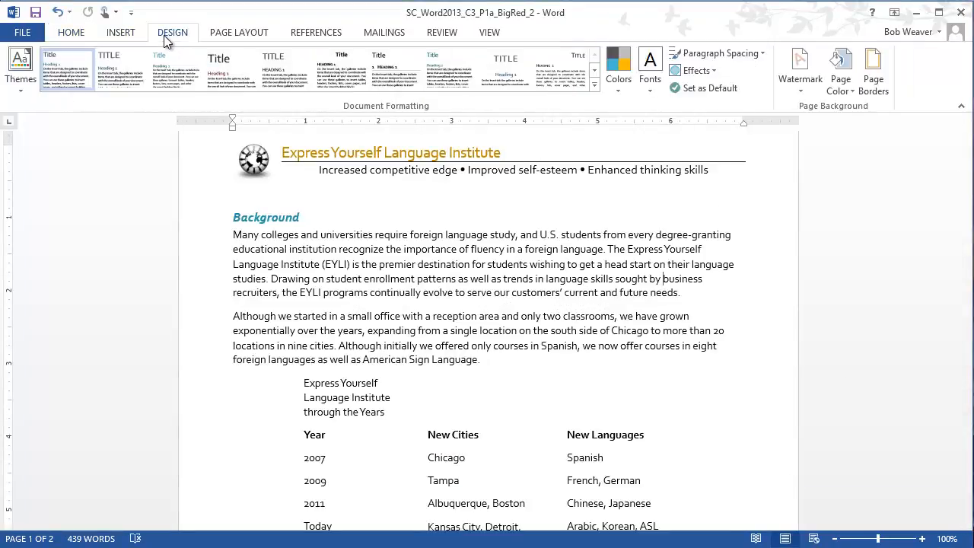
{"action": "left_click", "coordinate": [68, 33]}
{"action": "left_click", "coordinate": [111, 36]}
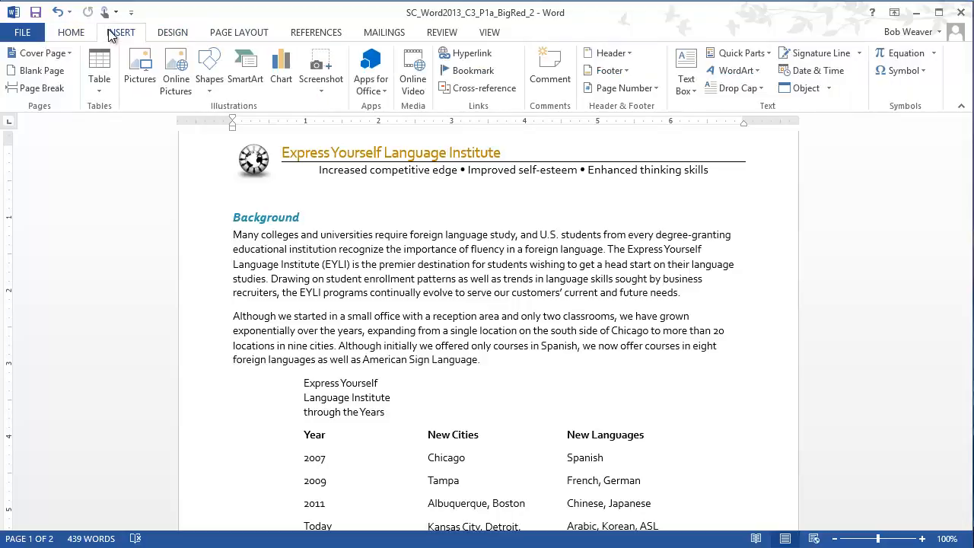
{"action": "left_click", "coordinate": [160, 38]}
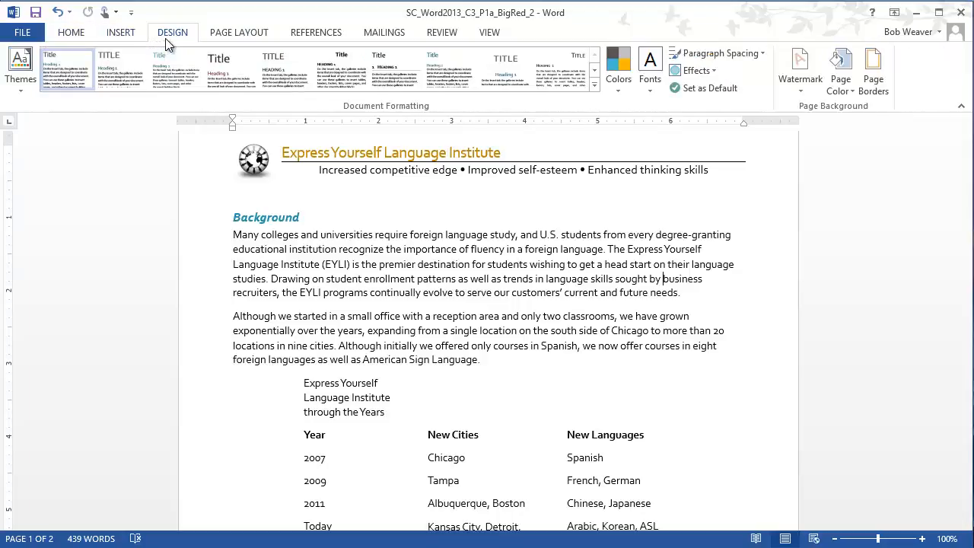
{"action": "left_click", "coordinate": [227, 38]}
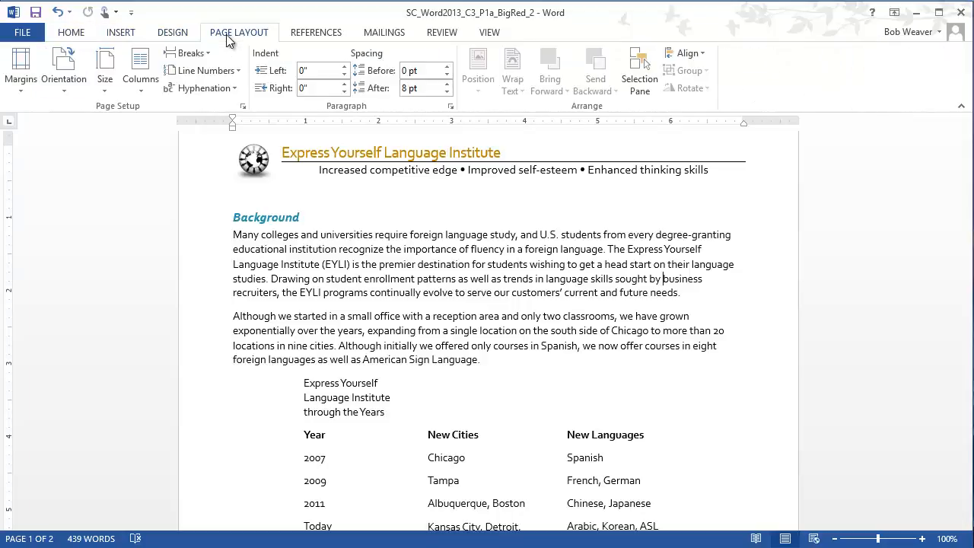
{"action": "left_click", "coordinate": [173, 35]}
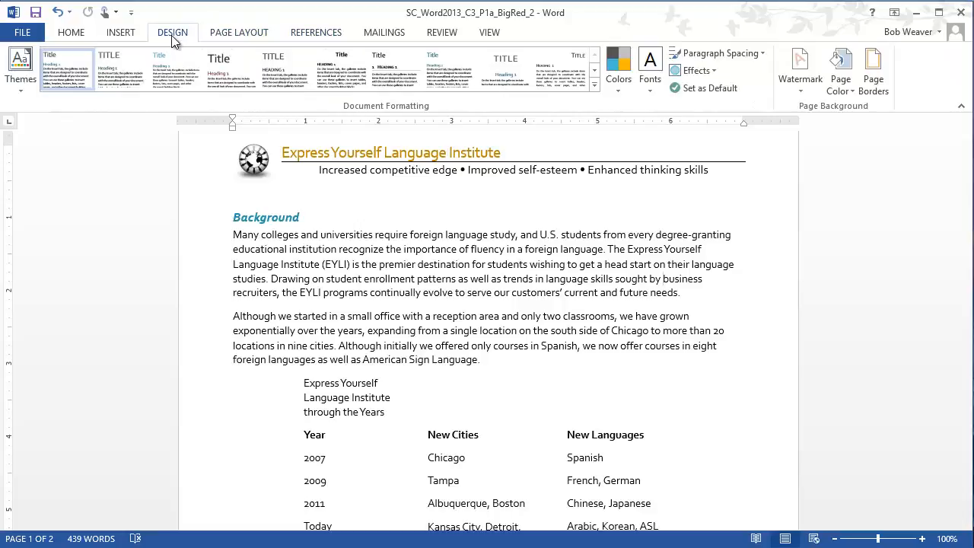
{"action": "left_click", "coordinate": [238, 33]}
{"action": "left_click", "coordinate": [315, 34]}
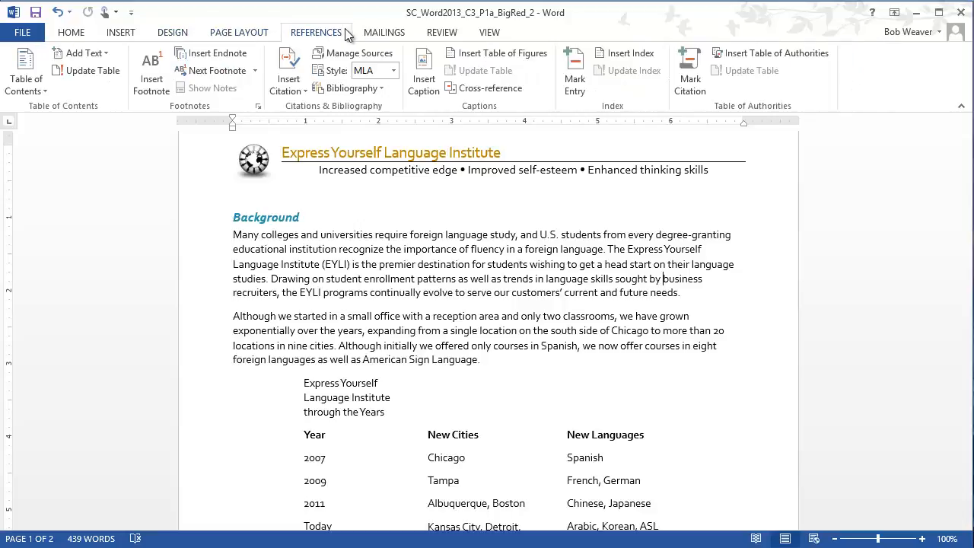
{"action": "left_click", "coordinate": [373, 34]}
{"action": "left_click", "coordinate": [443, 32]}
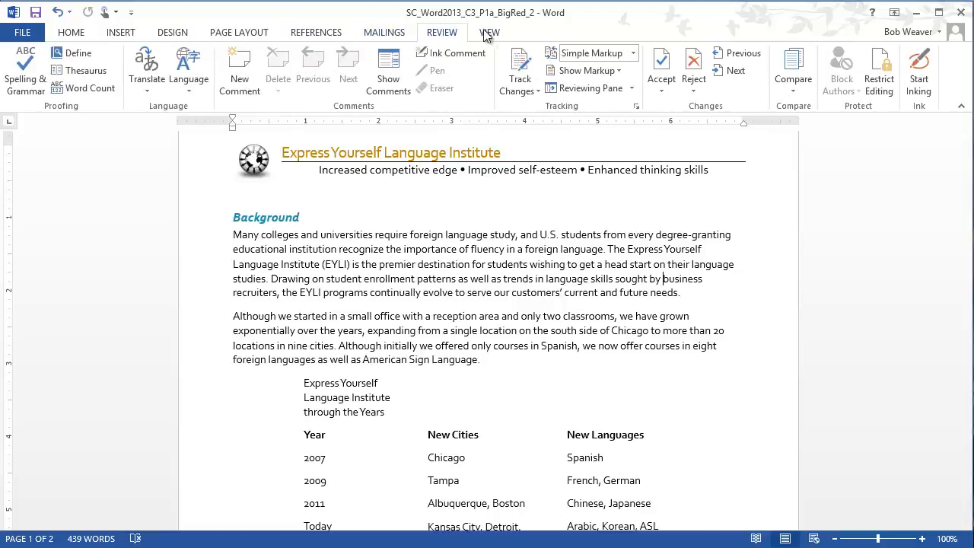
{"action": "left_click", "coordinate": [488, 33]}
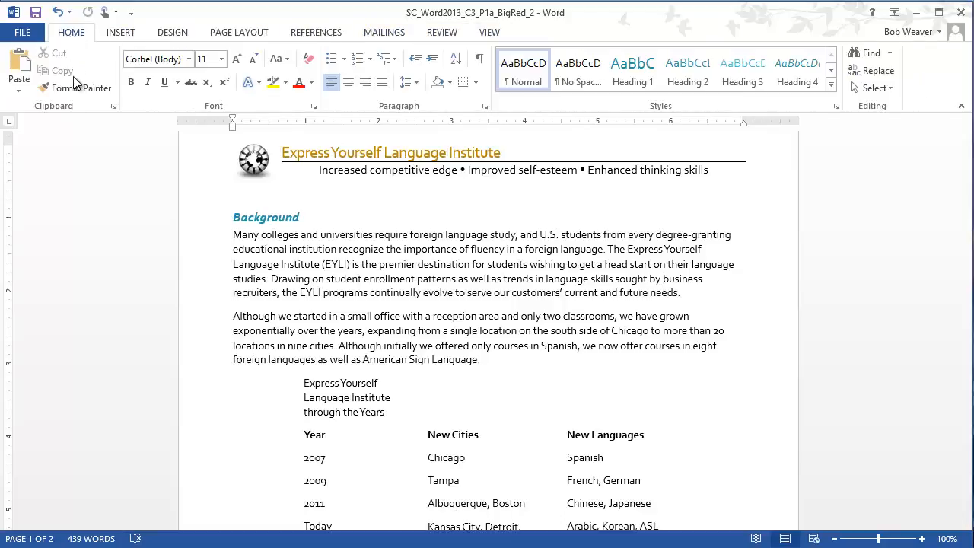
{"action": "left_click", "coordinate": [120, 33]}
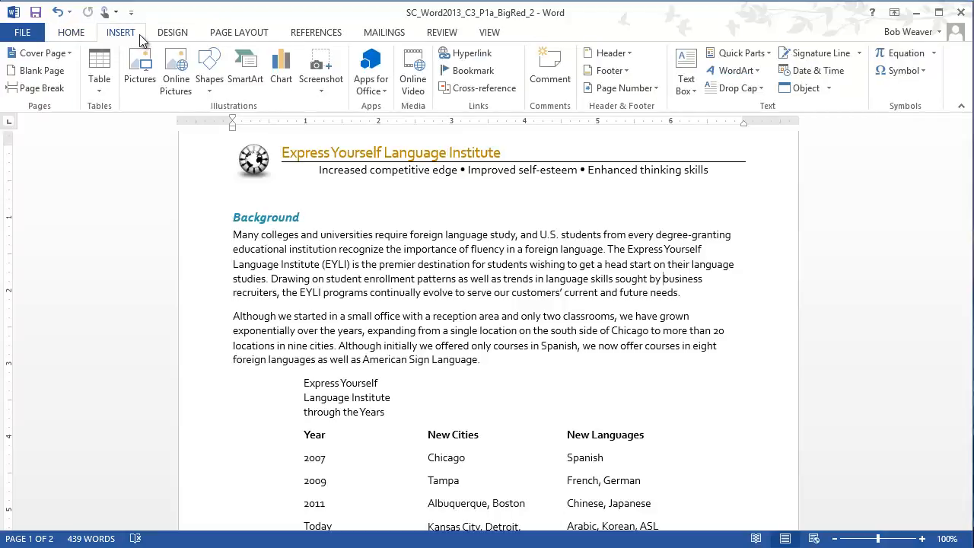
{"action": "left_click", "coordinate": [171, 33]}
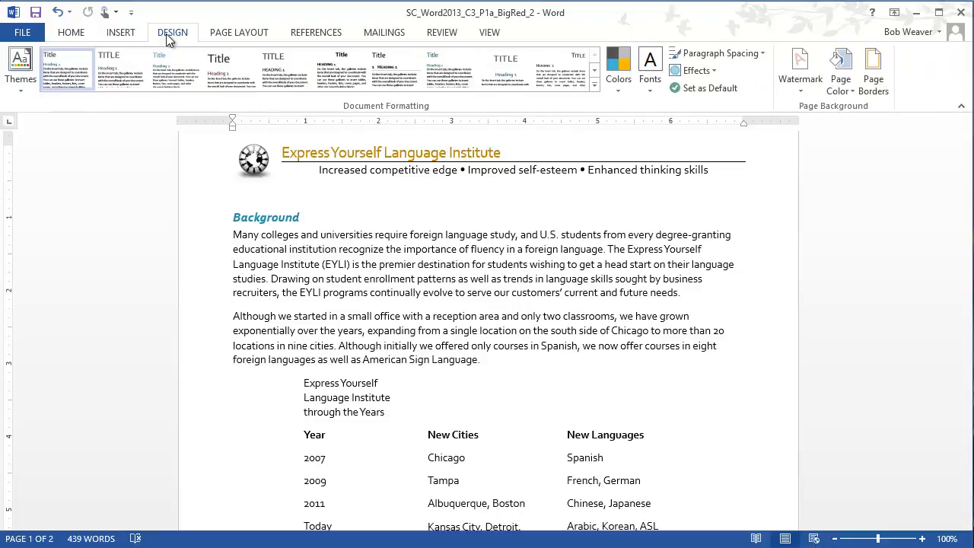
{"action": "left_click", "coordinate": [218, 34]}
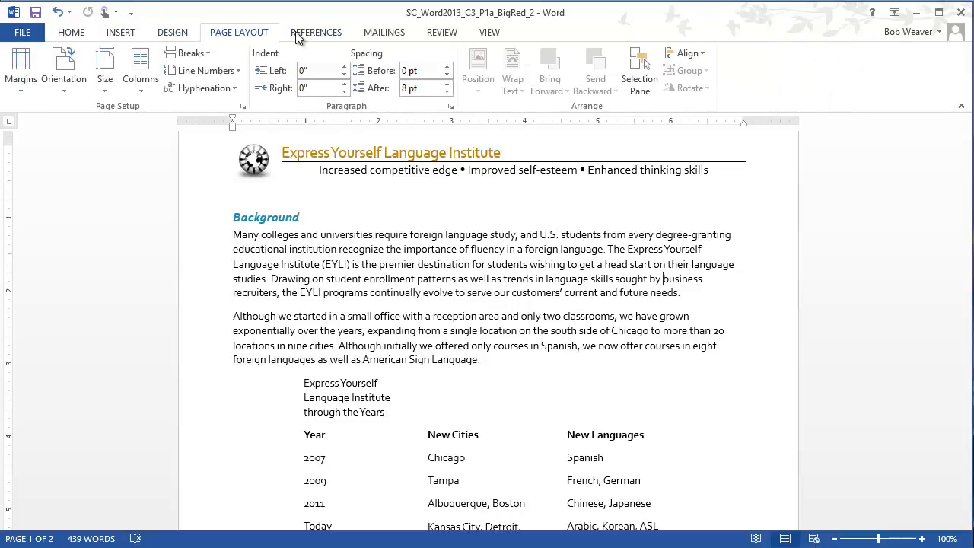
{"action": "left_click", "coordinate": [403, 222]}
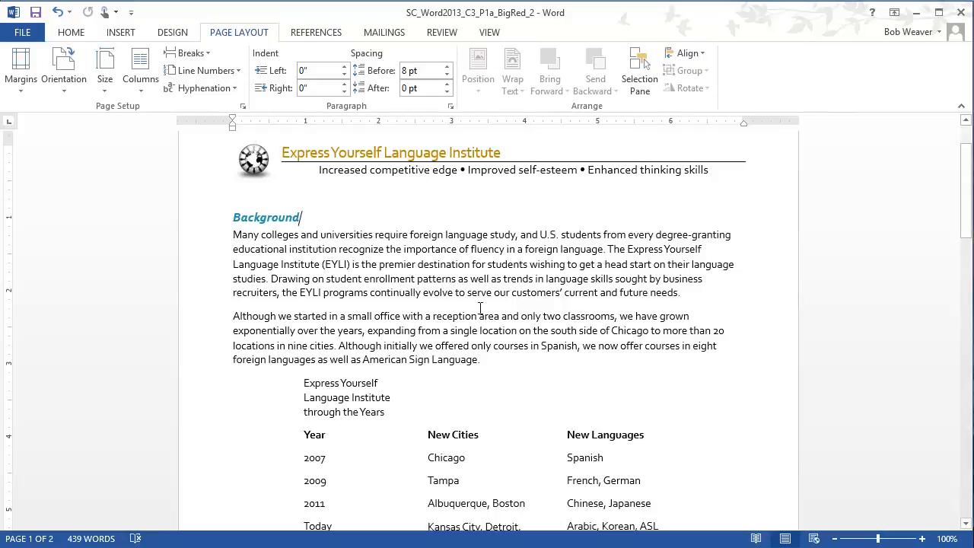
Recheck project step 4 in the instructions, recolor the report's logo image with Gold, Accent color 2 Light, and deselect it
{"action": "key", "text": "alt+Tab"}
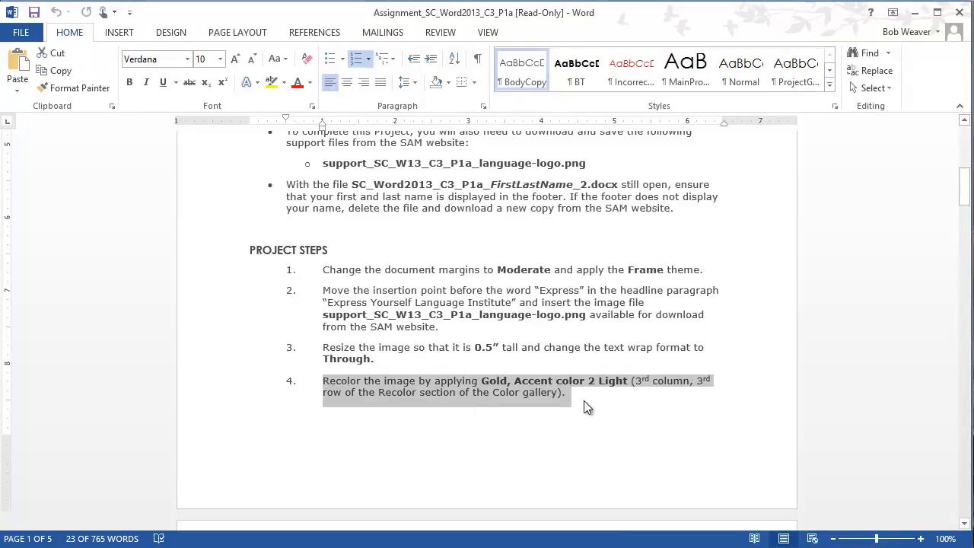
{"action": "key", "text": "alt+Tab"}
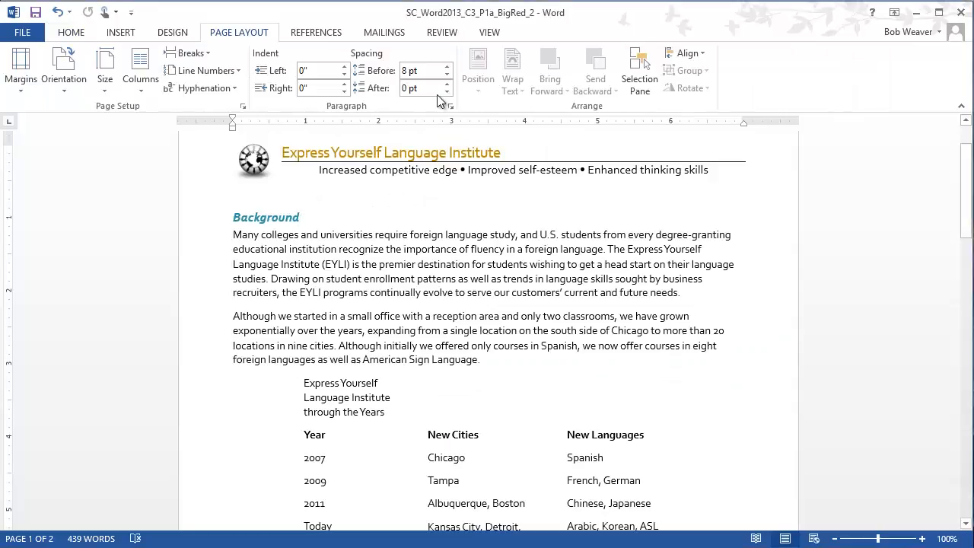
{"action": "left_click", "coordinate": [255, 173]}
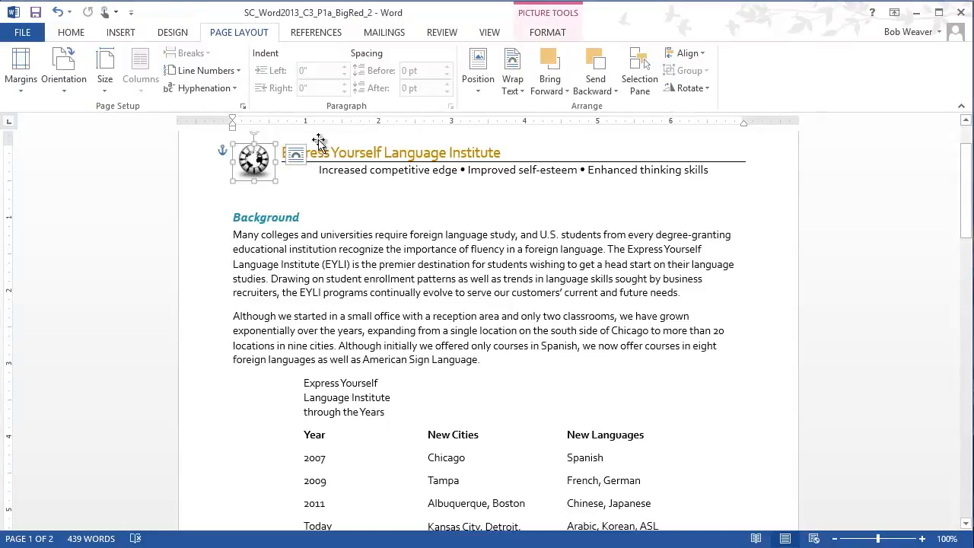
{"action": "left_click", "coordinate": [542, 34]}
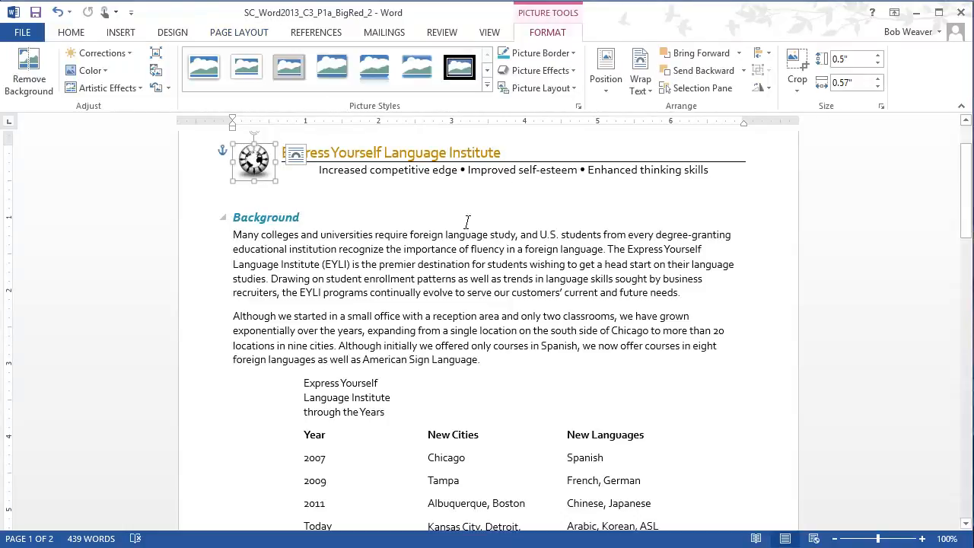
{"action": "left_click", "coordinate": [103, 71]}
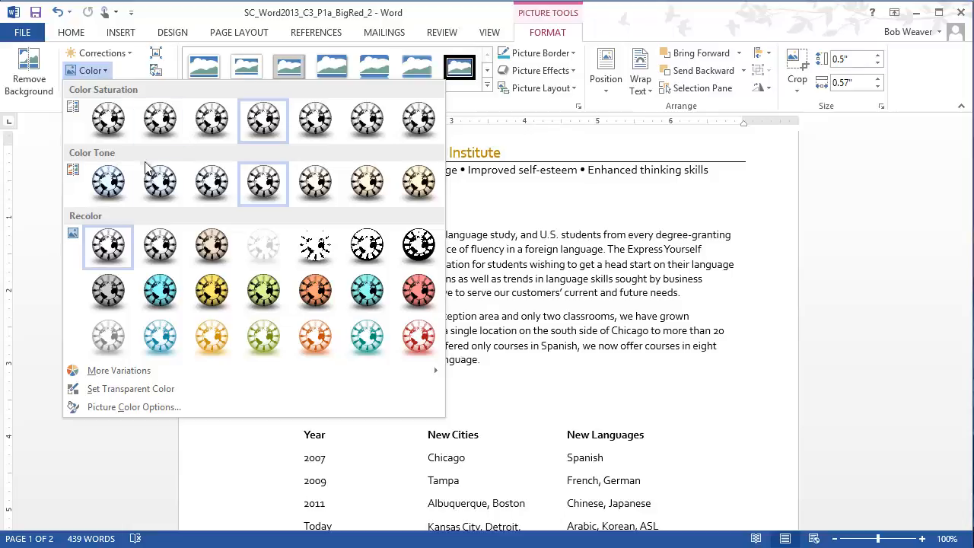
{"action": "left_click", "coordinate": [211, 341]}
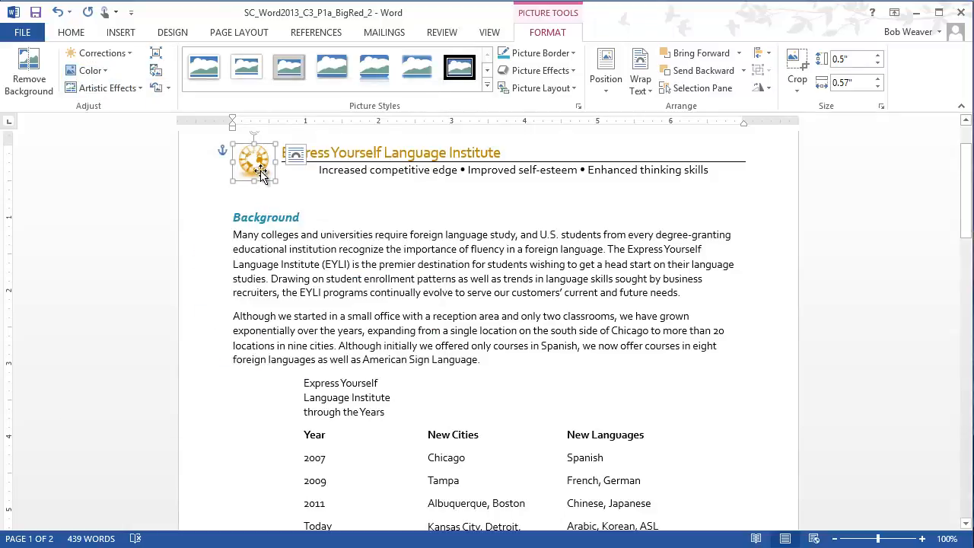
{"action": "left_click", "coordinate": [370, 283]}
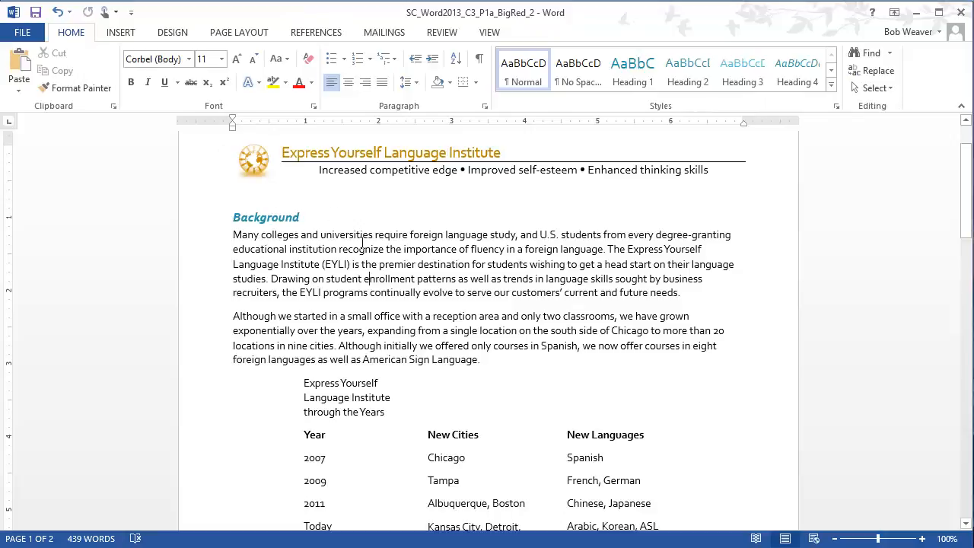
Read project step 5 about the headline's font size and alignment in the instructions document, and return to the report
{"action": "key", "text": "alt+Tab"}
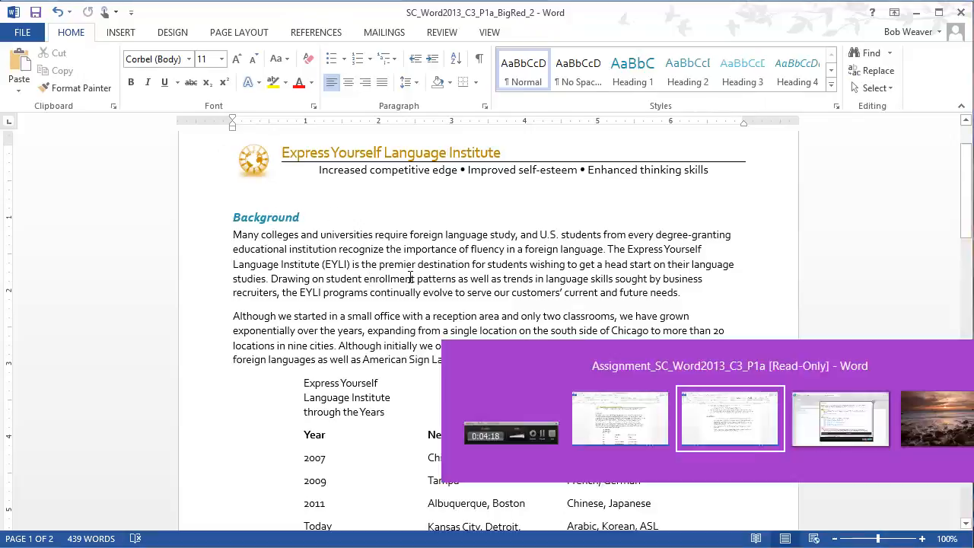
{"action": "scroll", "coordinate": [429, 393], "scroll_direction": "down", "scroll_amount": 3}
{"action": "scroll", "coordinate": [425, 394], "scroll_direction": "down", "scroll_amount": 3}
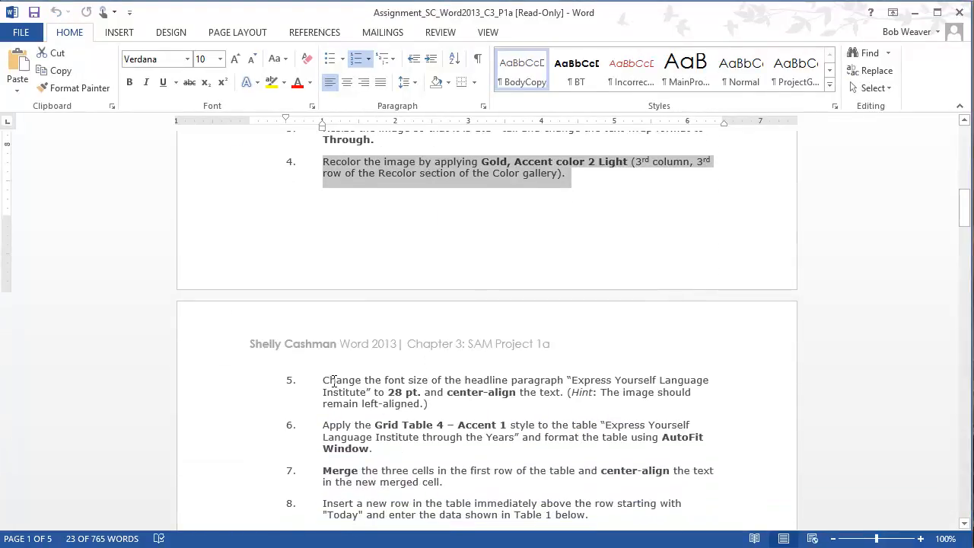
{"action": "left_click_drag", "start_coordinate": [324, 381], "coordinate": [466, 409]}
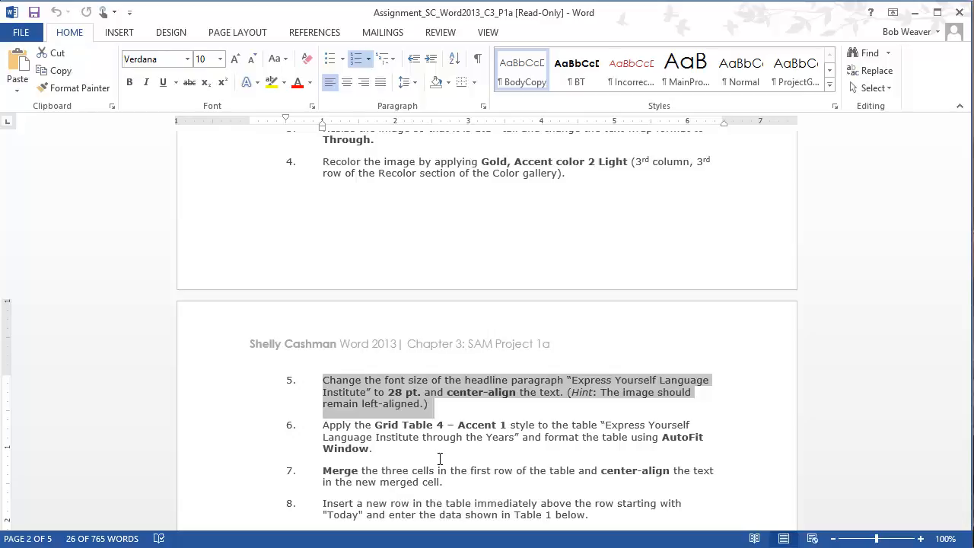
{"action": "key", "text": "alt+Tab"}
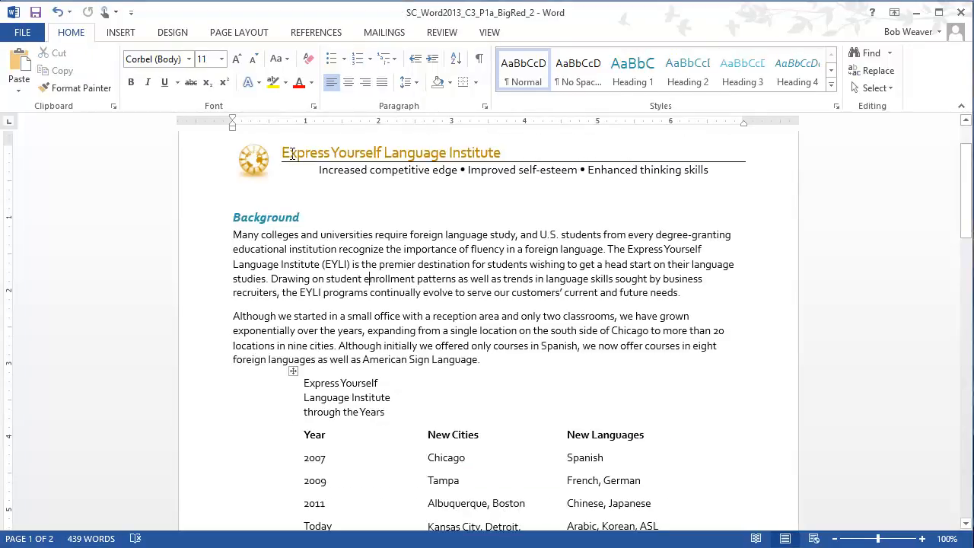
Set the font size of the headline text "Express Yourself Language Institute" to 28 pt, leaving the logo image out of the selection
{"action": "left_click_drag", "start_coordinate": [284, 153], "coordinate": [501, 152]}
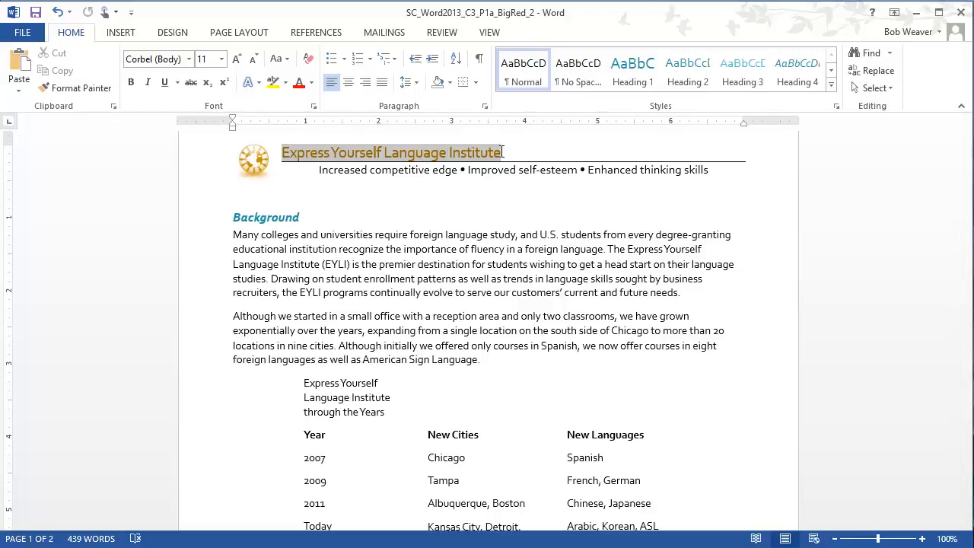
{"action": "left_click_drag", "start_coordinate": [507, 151], "coordinate": [509, 151]}
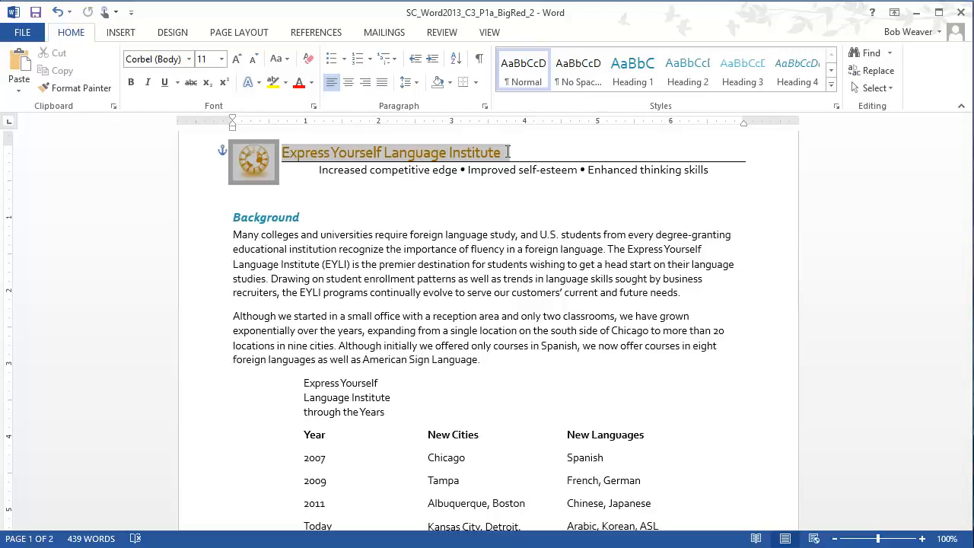
{"action": "left_click_drag", "start_coordinate": [507, 152], "coordinate": [502, 152]}
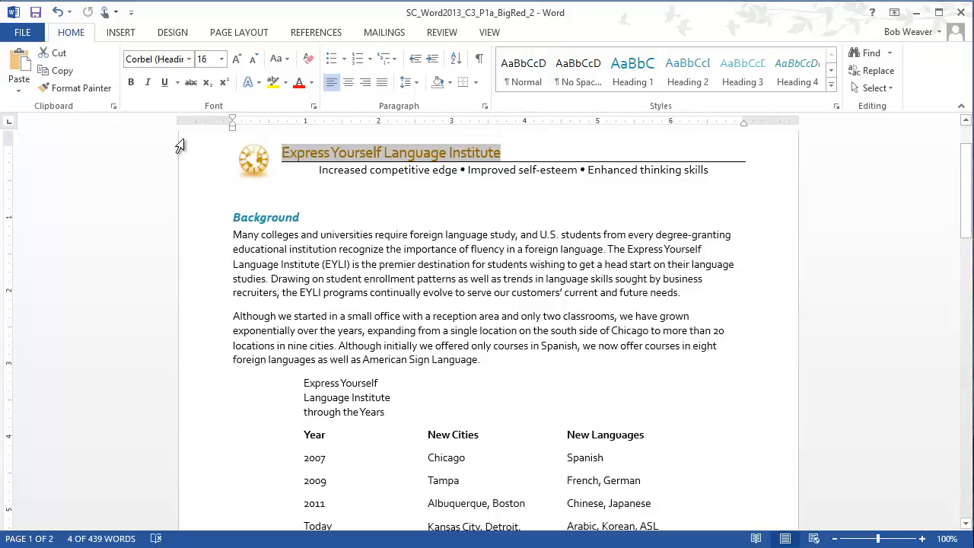
{"action": "left_click", "coordinate": [221, 60]}
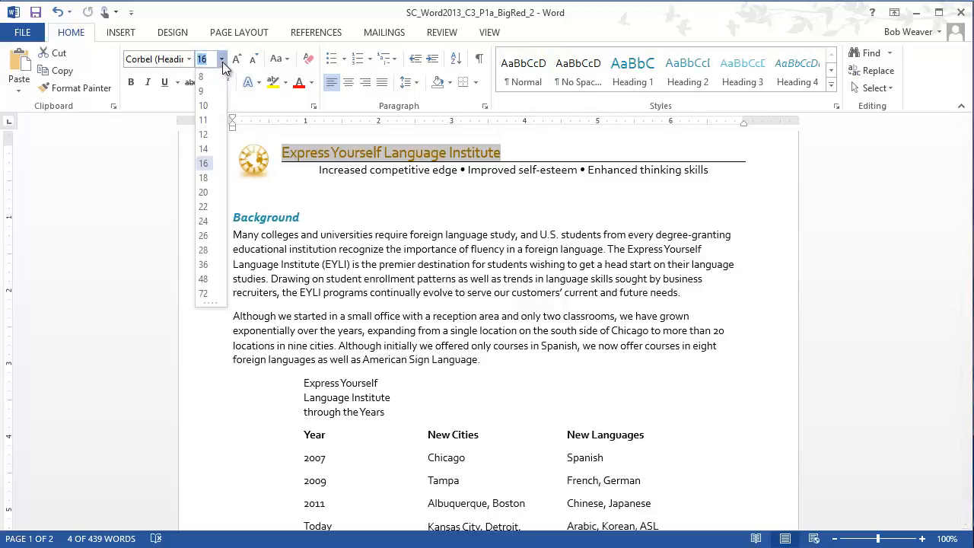
{"action": "left_click", "coordinate": [205, 249]}
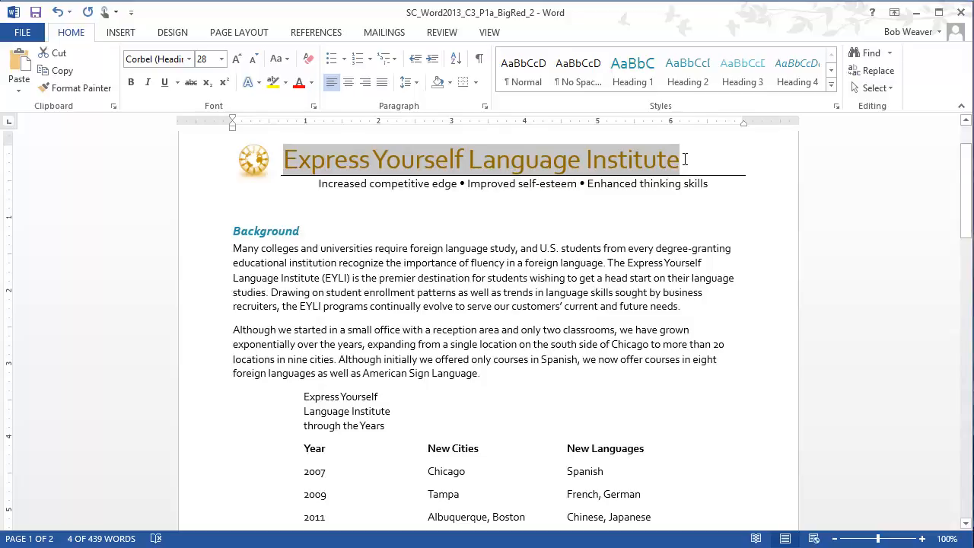
Recheck project step 5 in the instructions and center-align the headline paragraph "Express Yourself Language Institute" in the report
{"action": "left_click_drag", "start_coordinate": [685, 159], "coordinate": [698, 160]}
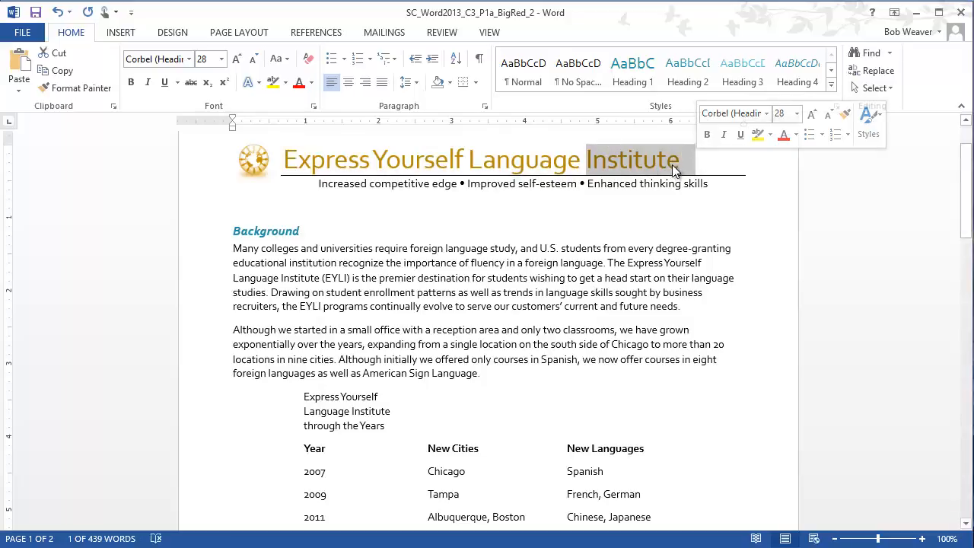
{"action": "left_click", "coordinate": [688, 171]}
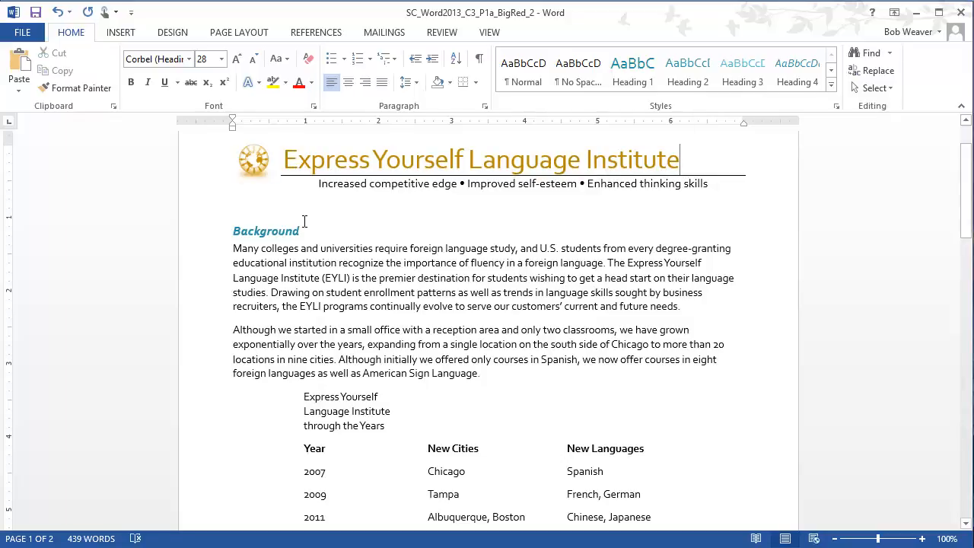
{"action": "key", "text": "alt+Tab"}
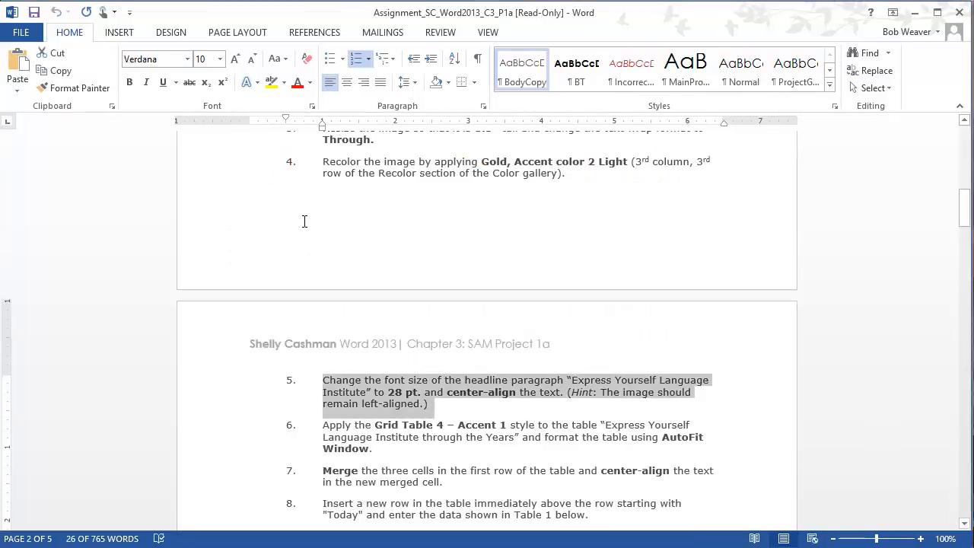
{"action": "key", "text": "alt+Tab"}
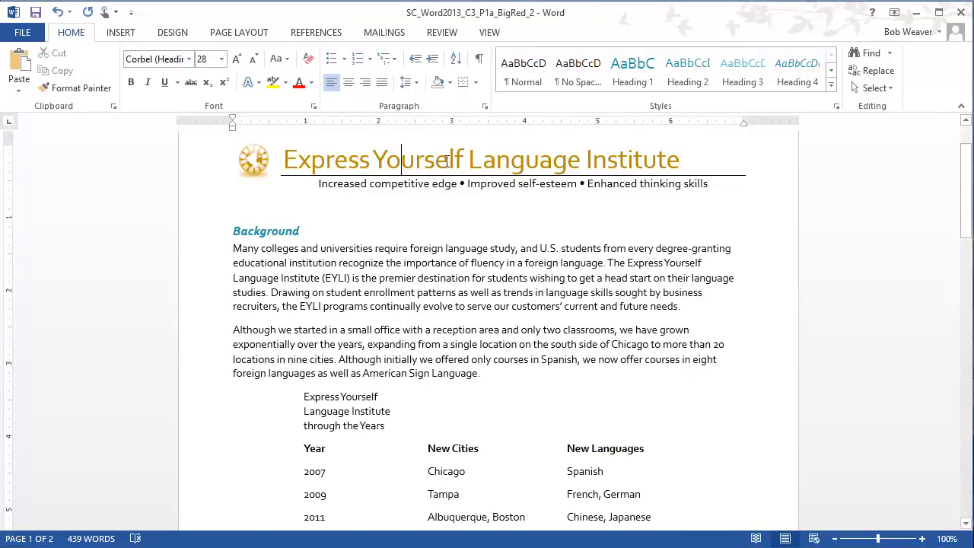
{"action": "left_click", "coordinate": [350, 82]}
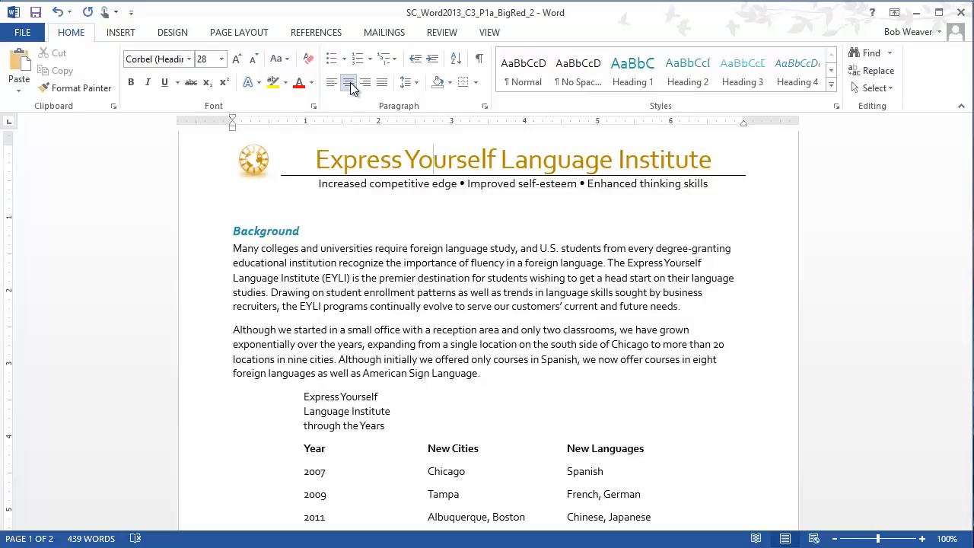
Read project step 6 about the table style and AutoFit in the instructions document, and return to the report
{"action": "key", "text": "alt+Tab"}
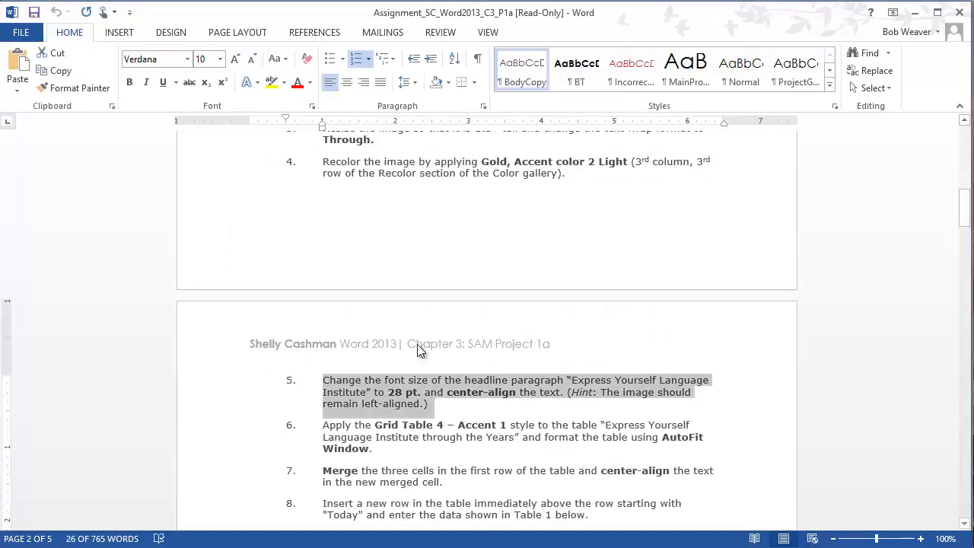
{"action": "triple_click", "coordinate": [373, 448]}
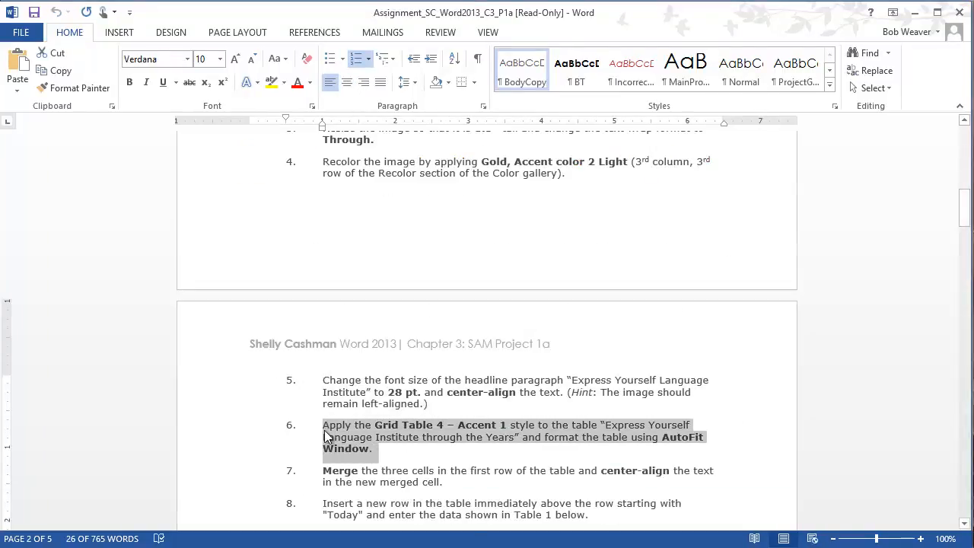
{"action": "scroll", "coordinate": [513, 462], "scroll_direction": "down", "scroll_amount": 2}
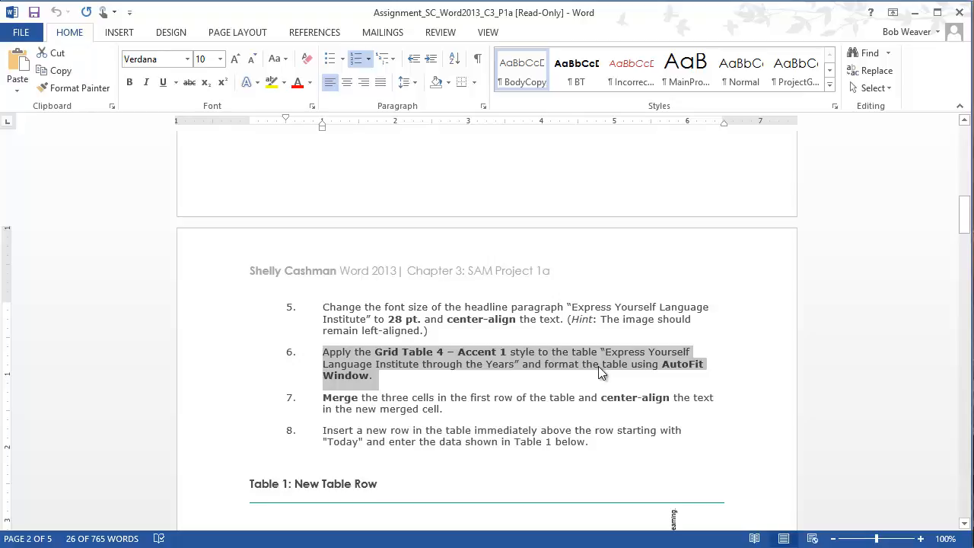
{"action": "key", "text": "alt+Tab"}
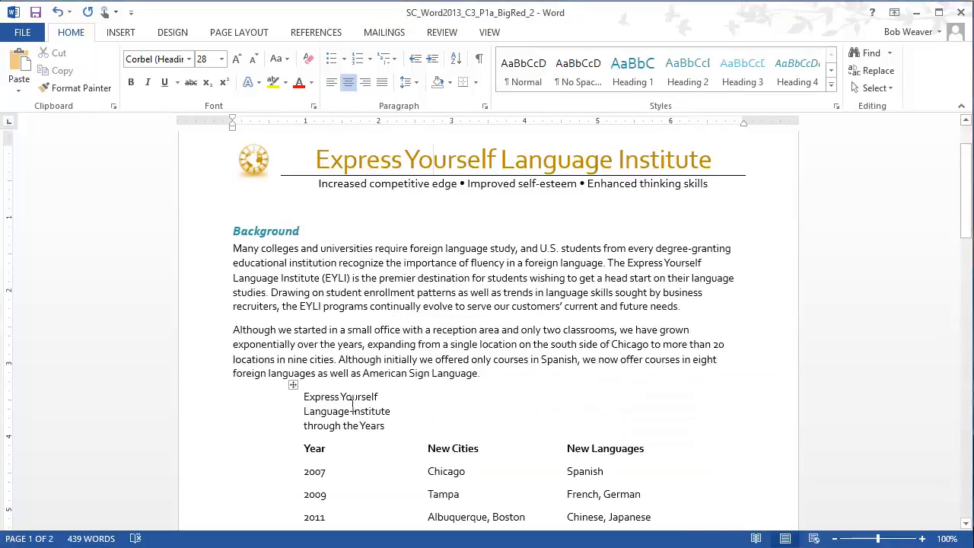
Apply the Grid Table 4 - Accent 1 style to the whole "Express Yourself Language Institute through the Years" table and deselect it
{"action": "scroll", "coordinate": [353, 407], "scroll_direction": "down", "scroll_amount": 3}
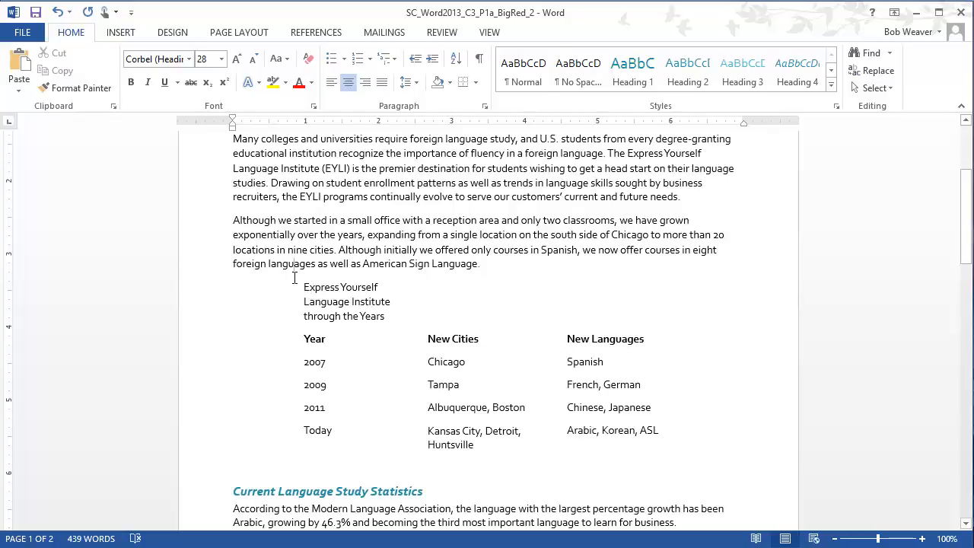
{"action": "left_click", "coordinate": [314, 298]}
{"action": "left_click", "coordinate": [294, 276]}
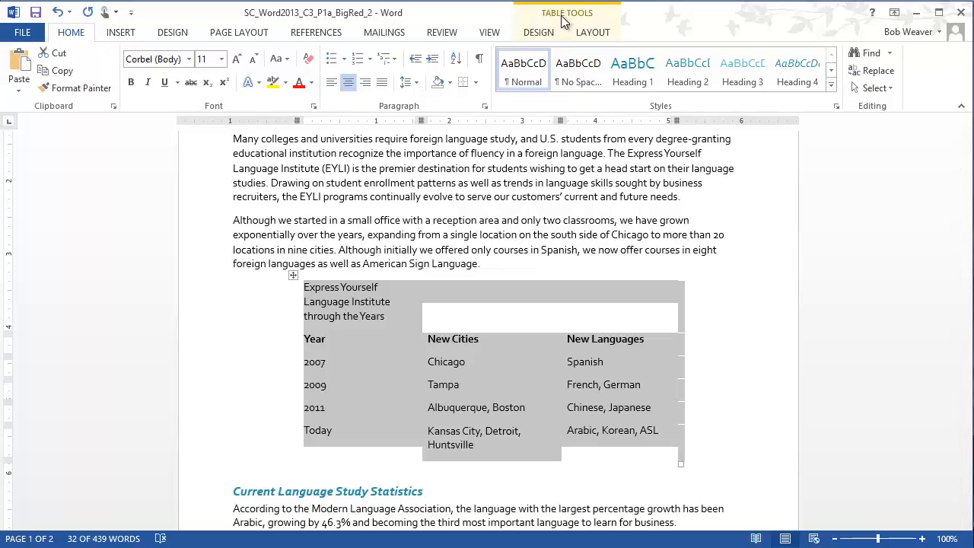
{"action": "left_click", "coordinate": [543, 37]}
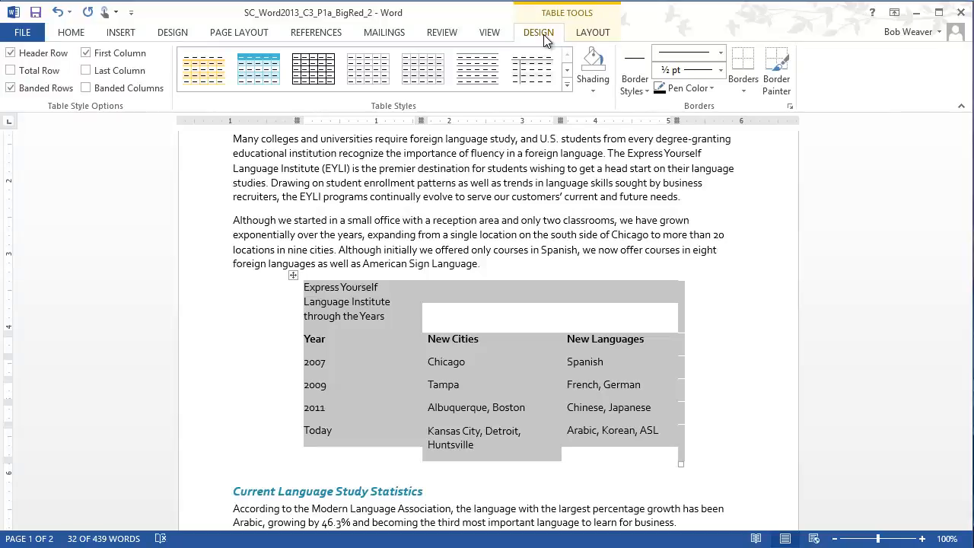
{"action": "left_click", "coordinate": [568, 87]}
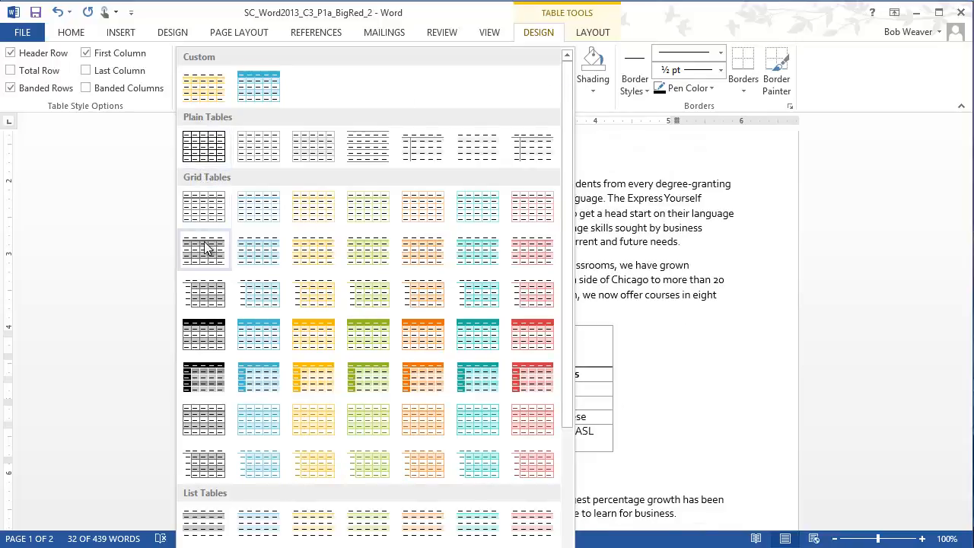
{"action": "left_click", "coordinate": [244, 338]}
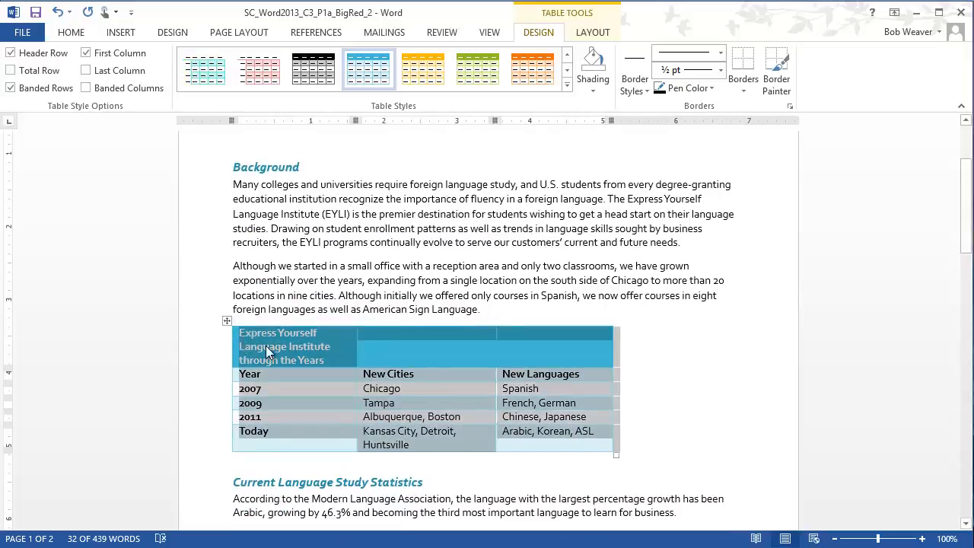
{"action": "left_click", "coordinate": [427, 377]}
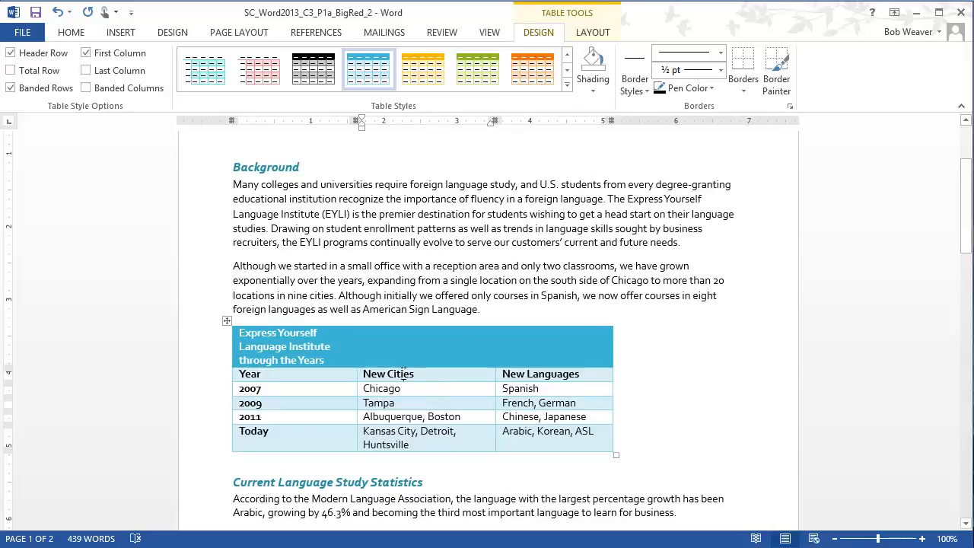
Format the whole "Express Yourself Language Institute through the Years" table with AutoFit Window and deselect it
{"action": "right_click", "coordinate": [404, 376]}
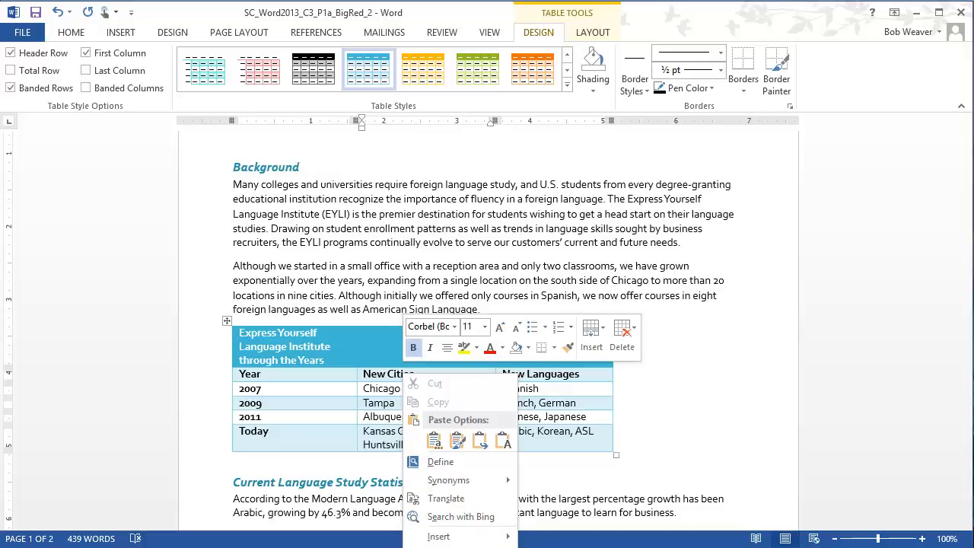
{"action": "left_click", "coordinate": [225, 322]}
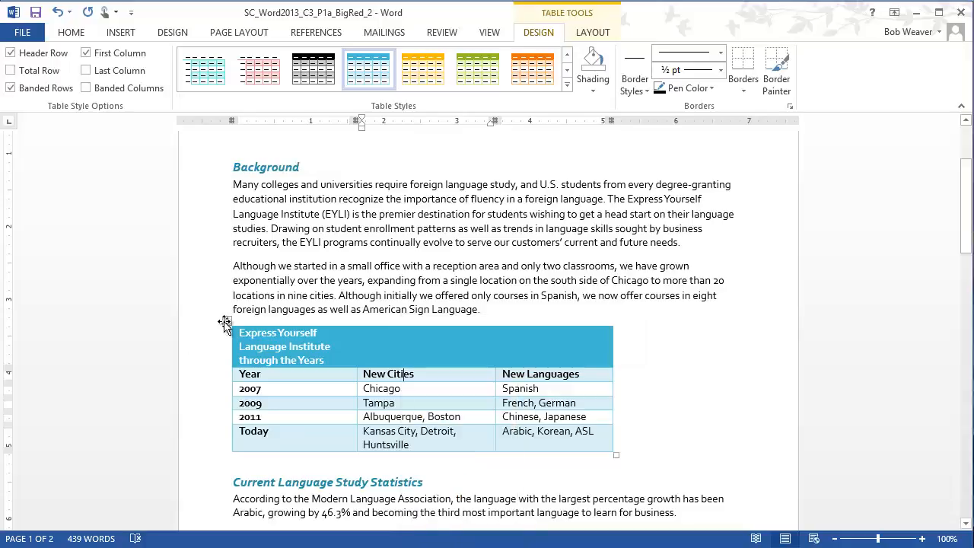
{"action": "left_click", "coordinate": [225, 322]}
{"action": "right_click", "coordinate": [315, 358]}
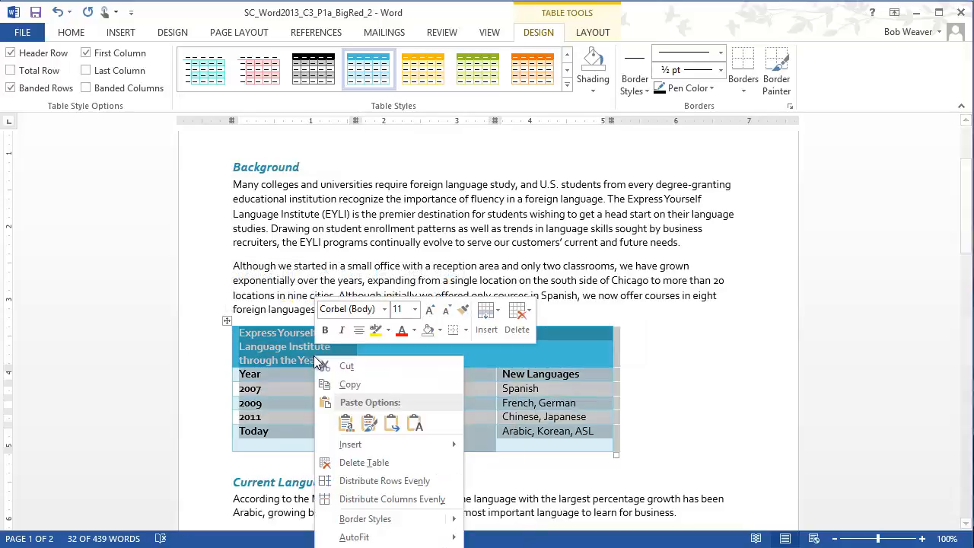
{"action": "mouse_move", "coordinate": [362, 538]}
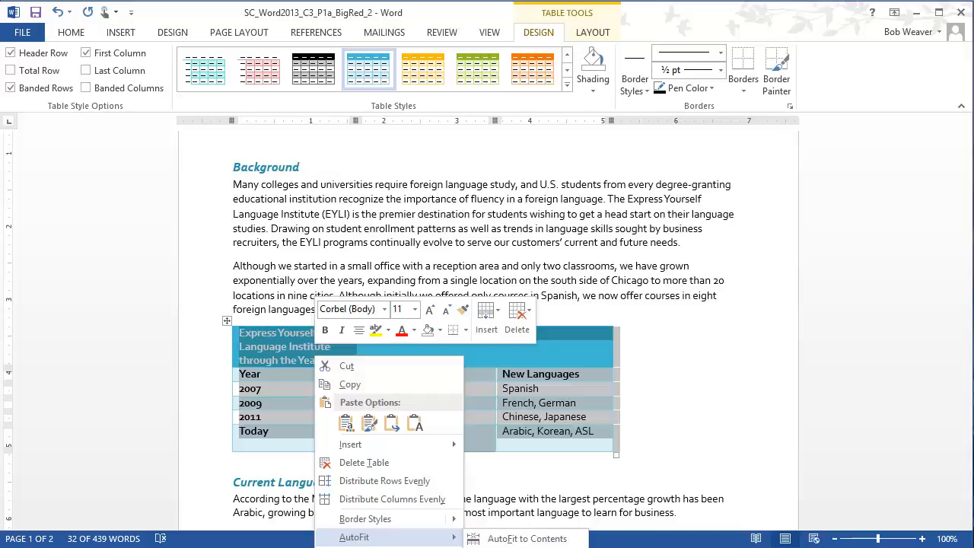
{"action": "left_click", "coordinate": [527, 547]}
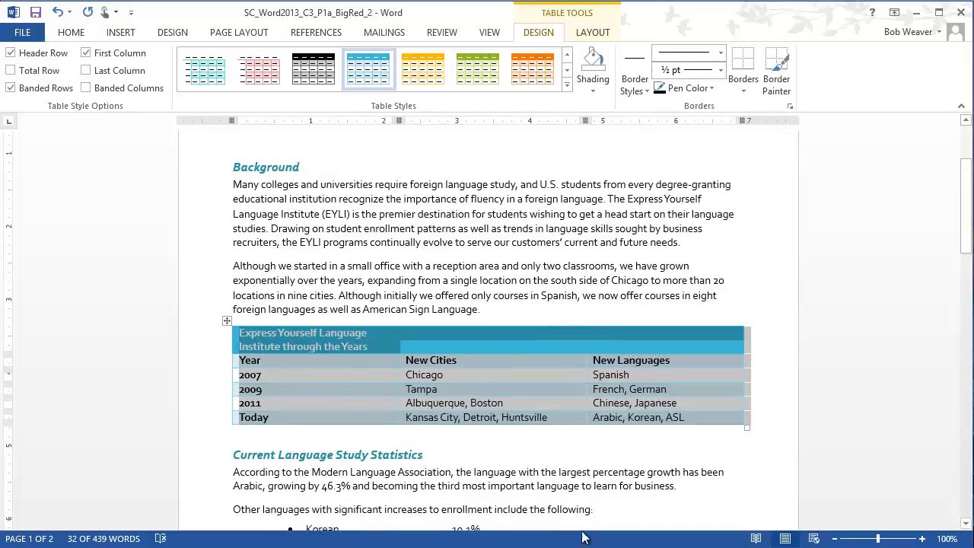
{"action": "left_click", "coordinate": [606, 483]}
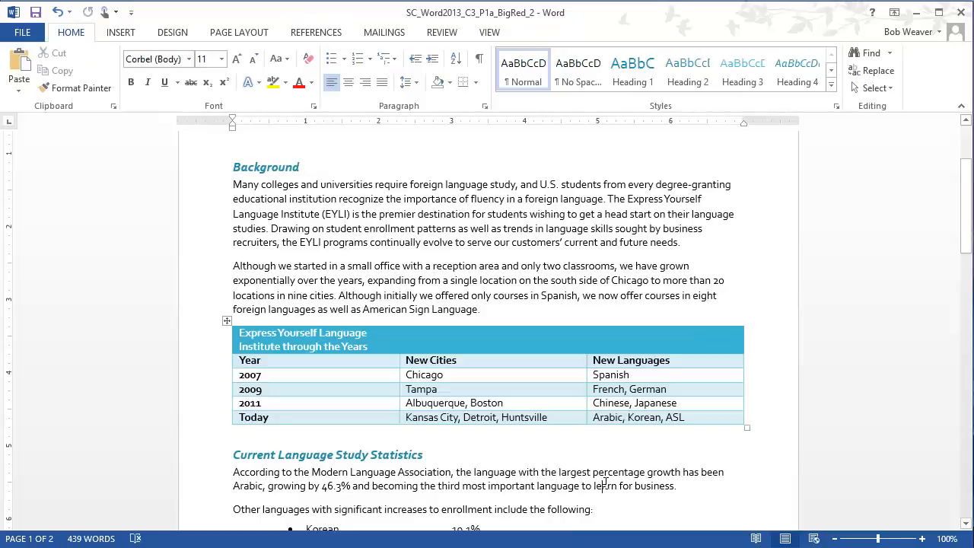
Following project step 7 in the instructions, merge the three cells in the table's first row and center-align the merged cell's text
{"action": "key", "text": "alt+Tab"}
{"action": "left_click_drag", "start_coordinate": [324, 398], "coordinate": [445, 411]}
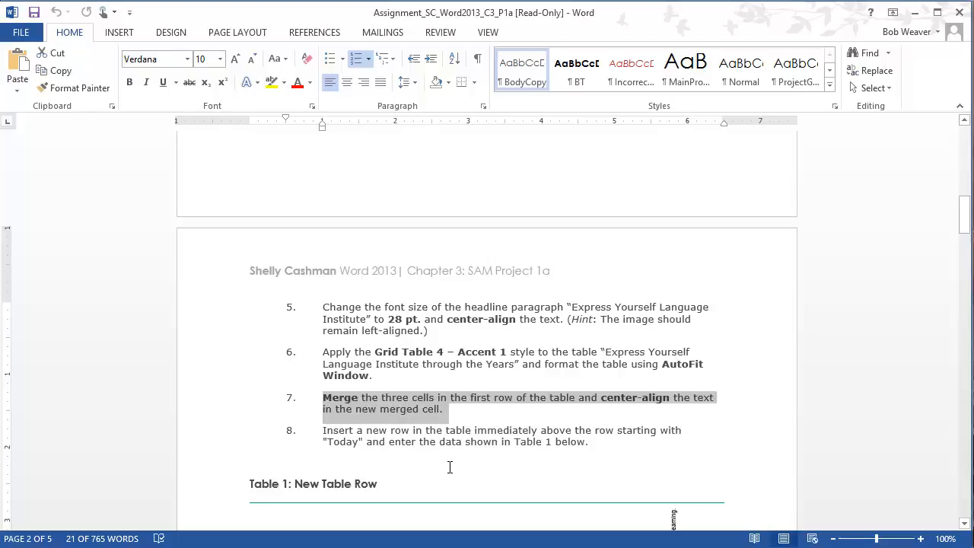
{"action": "key", "text": "alt+Tab"}
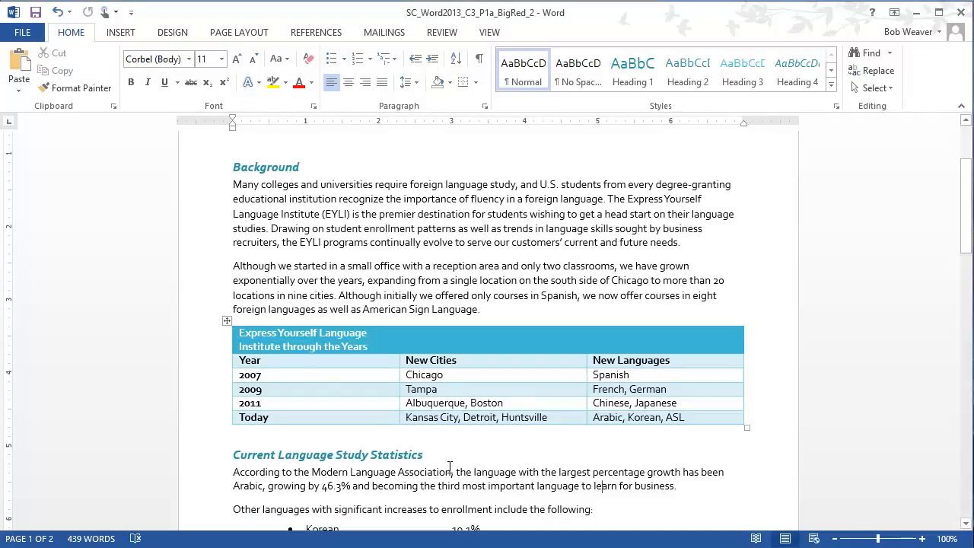
{"action": "left_click", "coordinate": [264, 342]}
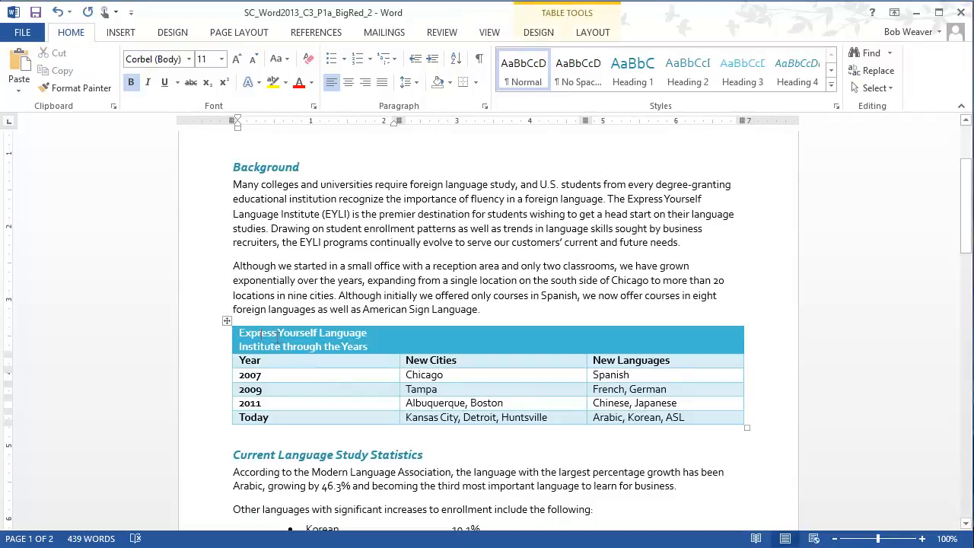
{"action": "left_click", "coordinate": [466, 348]}
{"action": "left_click", "coordinate": [643, 346]}
{"action": "left_click_drag", "start_coordinate": [263, 335], "coordinate": [654, 347]}
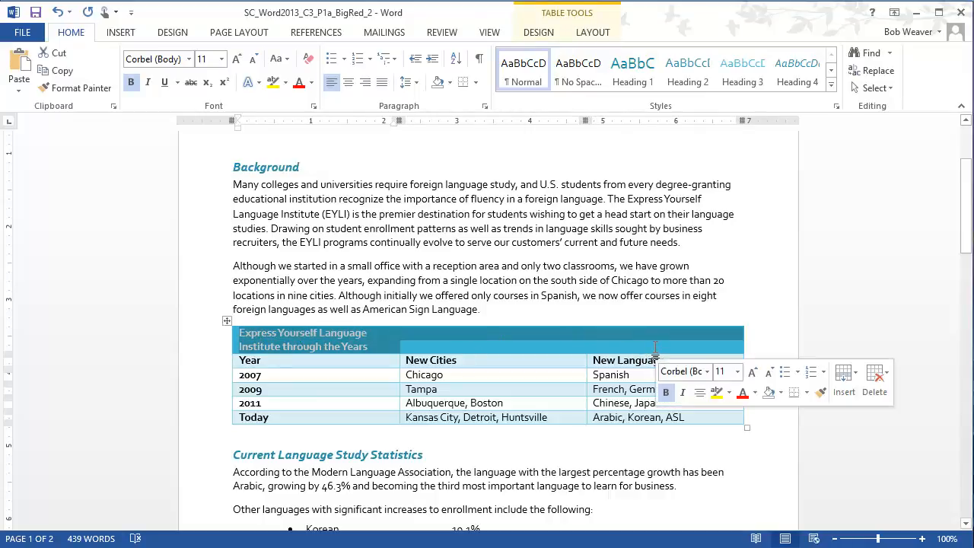
{"action": "right_click", "coordinate": [544, 332]}
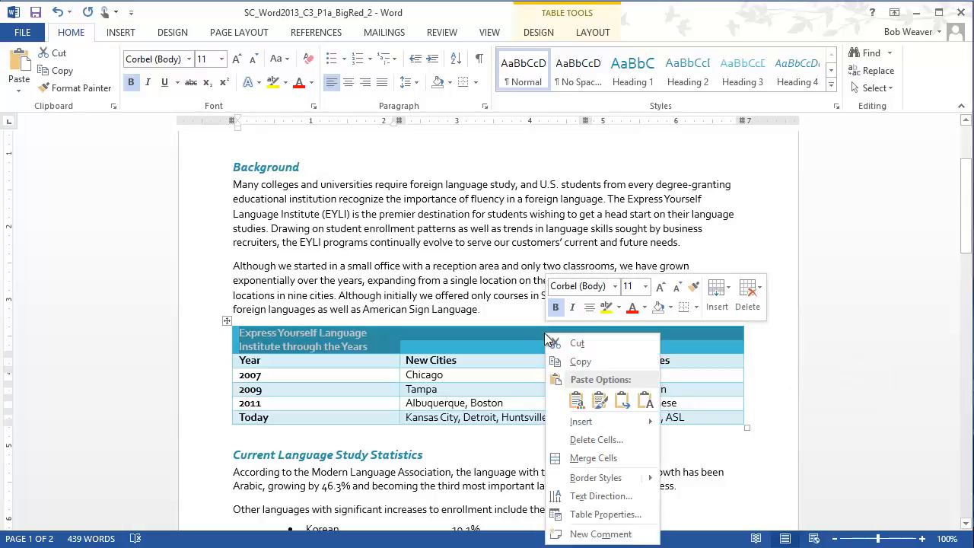
{"action": "left_click", "coordinate": [586, 457]}
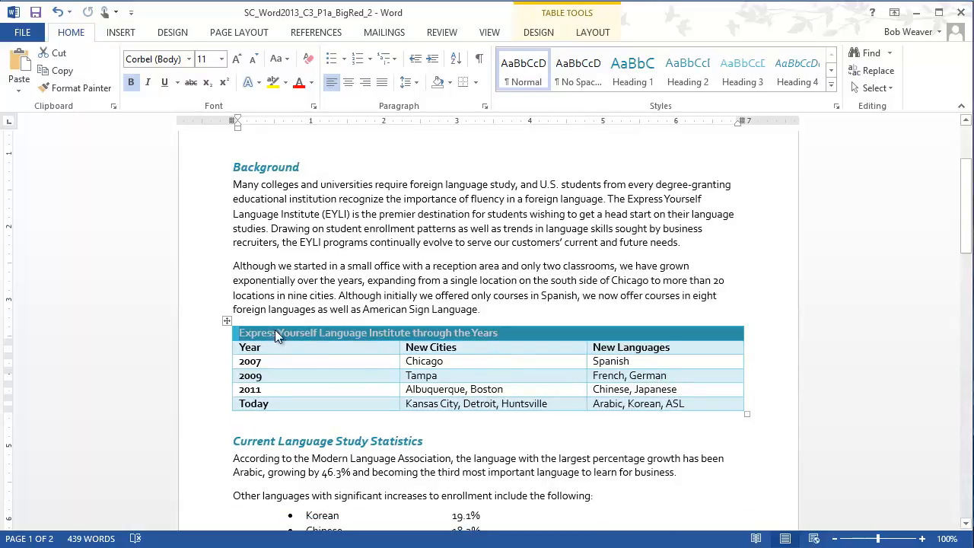
{"action": "left_click", "coordinate": [349, 84]}
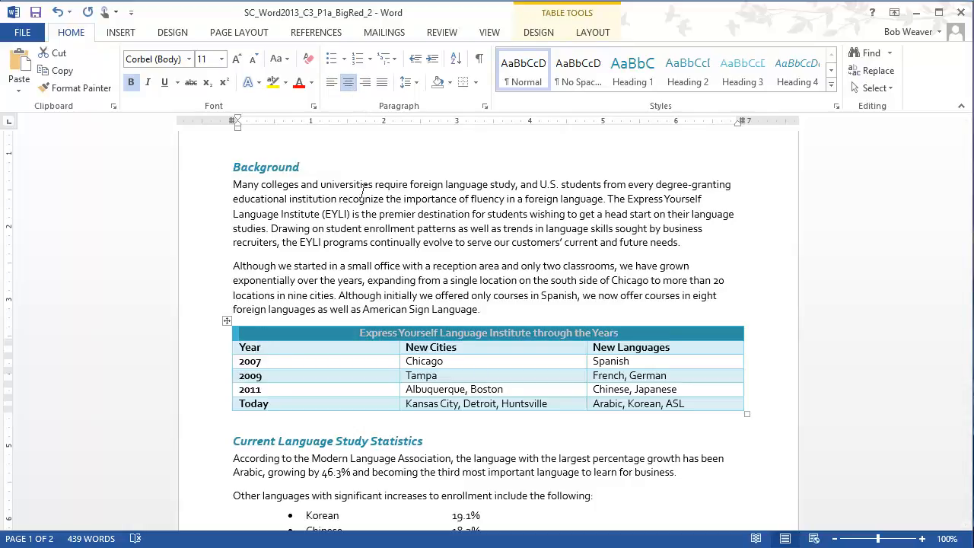
{"action": "left_click", "coordinate": [405, 210]}
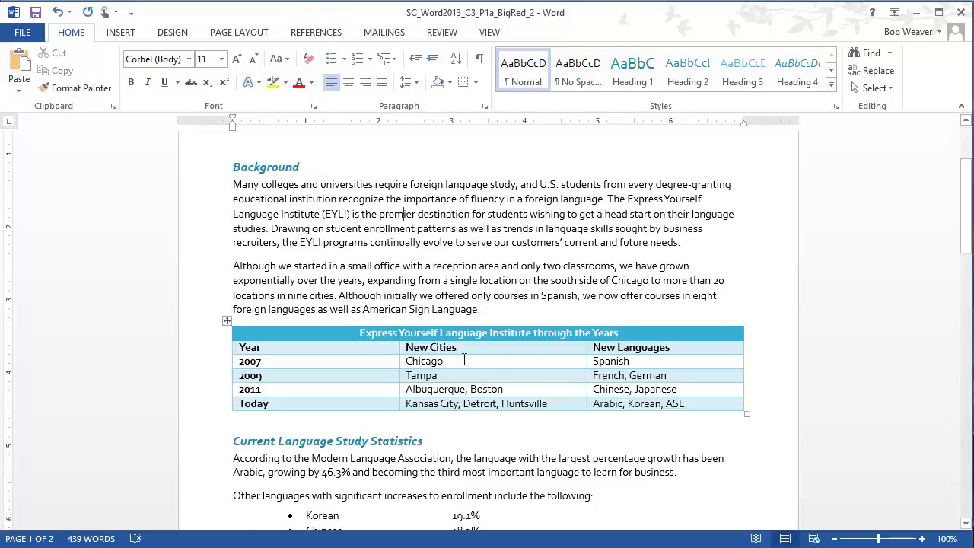
Read project step 8 in the instructions and insert a new row immediately above the "Today" row of the report's table
{"action": "key", "text": "alt+Tab"}
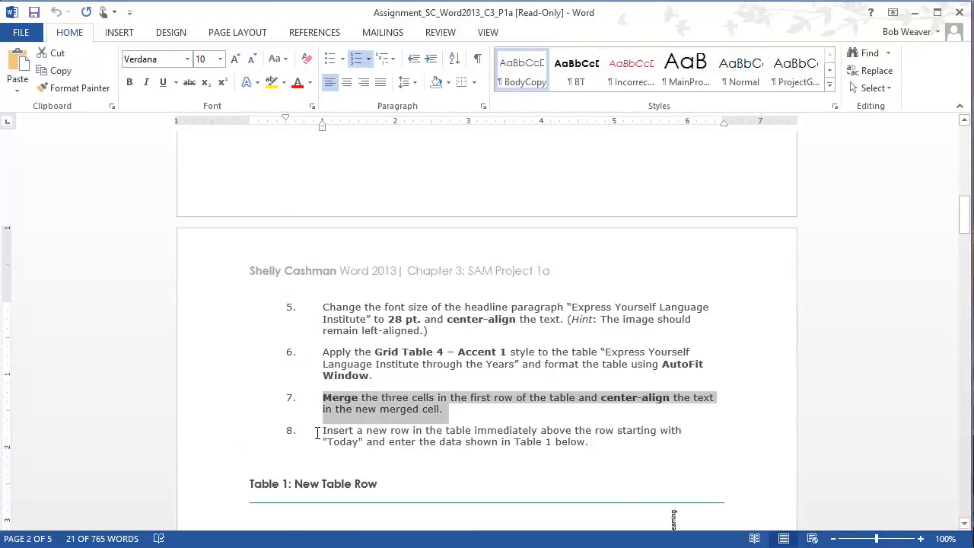
{"action": "left_click_drag", "start_coordinate": [317, 433], "coordinate": [607, 445]}
{"action": "scroll", "coordinate": [811, 435], "scroll_direction": "down", "scroll_amount": 3}
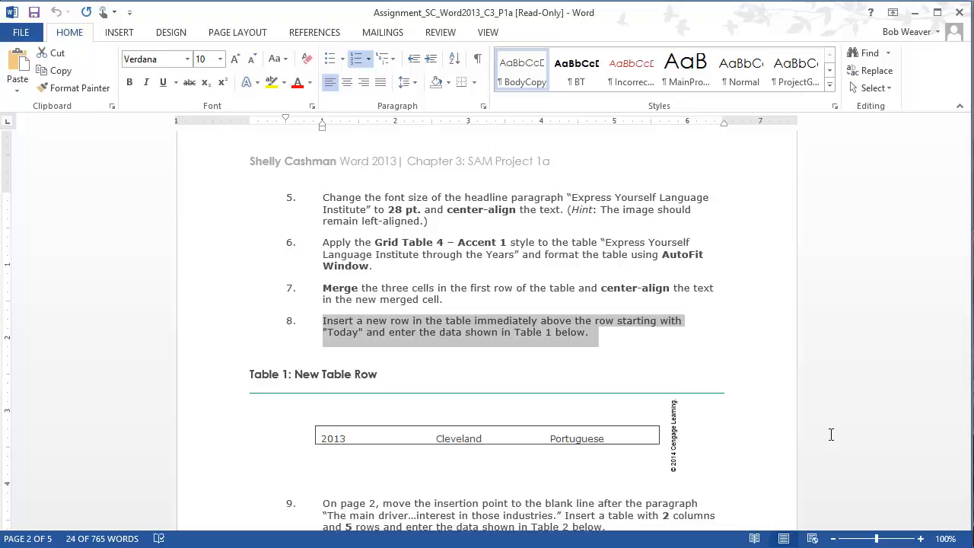
{"action": "double_click", "coordinate": [562, 328]}
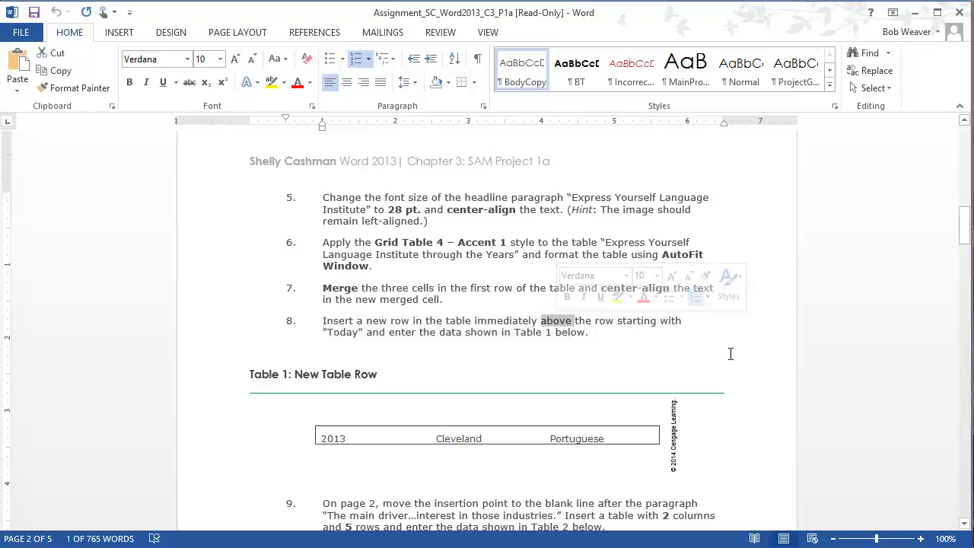
{"action": "key", "text": "alt+Tab"}
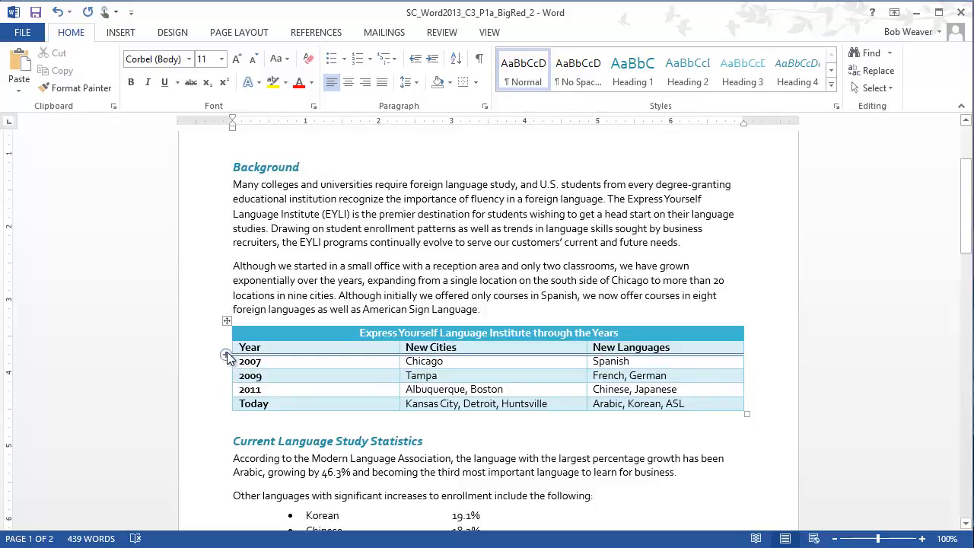
{"action": "left_click", "coordinate": [226, 398]}
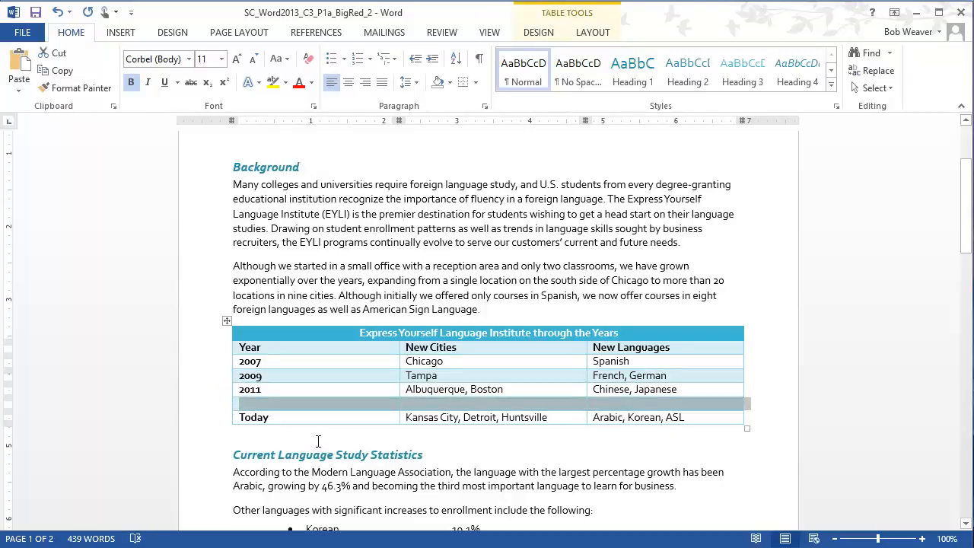
Fill the new row above "Today" with 2013, Cleveland and Portuguese
{"action": "left_click", "coordinate": [295, 404]}
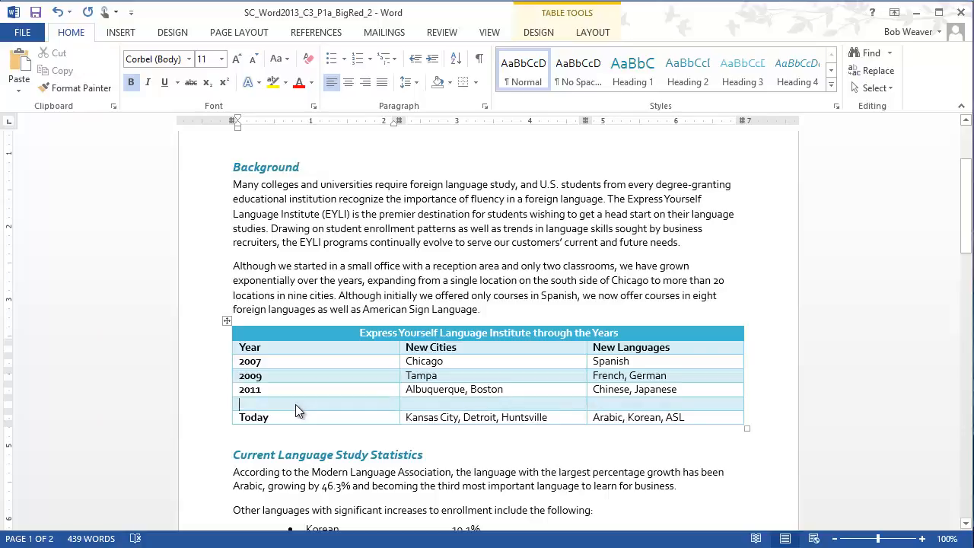
{"action": "type", "text": "2013"}
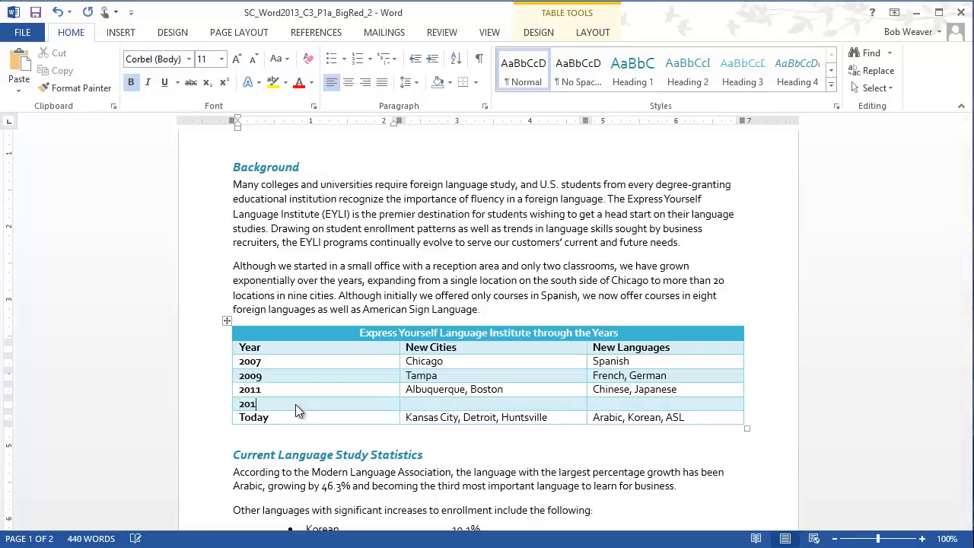
{"action": "key", "text": "Tab"}
{"action": "type", "text": "Cl"}
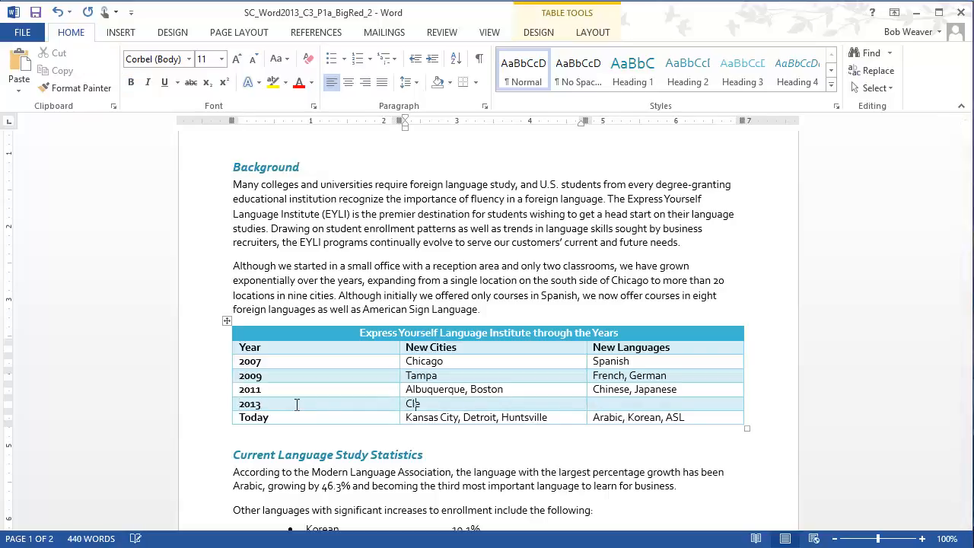
{"action": "type", "text": "eveland"}
{"action": "key", "text": "Tab"}
{"action": "type", "text": "Prot"}
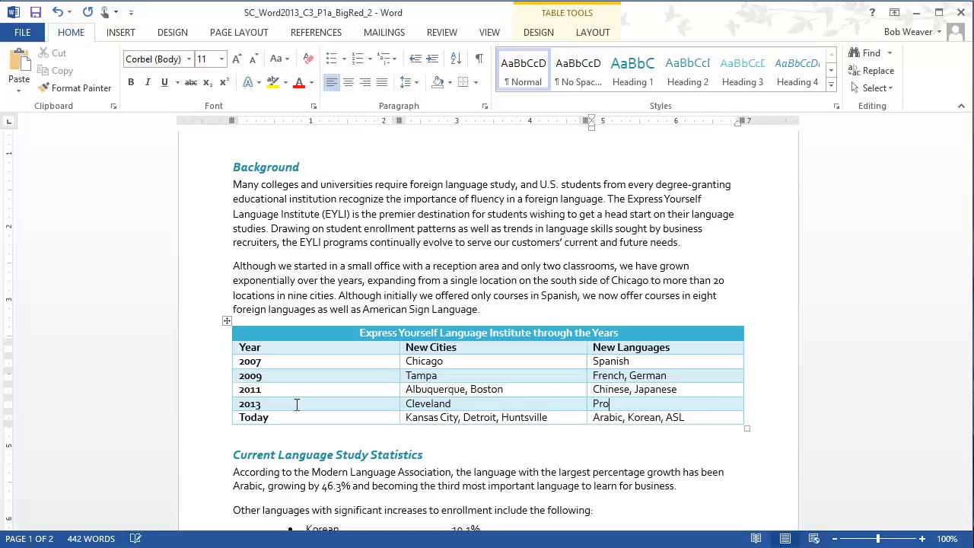
{"action": "key", "text": "BackSpace"}
{"action": "key", "text": "BackSpace"}
{"action": "key", "text": "BackSpace"}
{"action": "type", "text": "ortuguese"}
Read project step 9 and insert a table with 2 columns and 5 rows on the blank line after "The main driver" paragraph on page 2
{"action": "key", "text": "alt+Tab"}
{"action": "scroll", "coordinate": [351, 373], "scroll_direction": "down", "scroll_amount": 2}
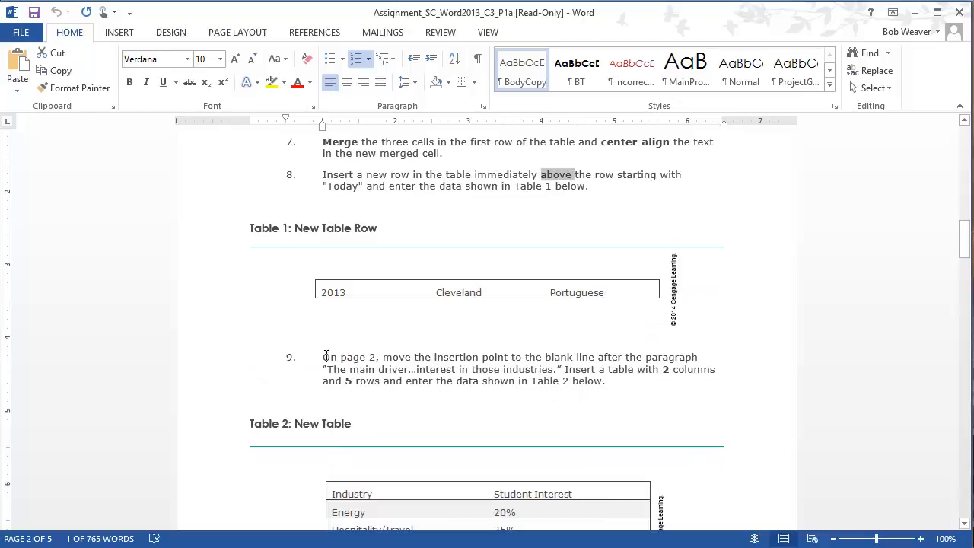
{"action": "left_click_drag", "start_coordinate": [325, 356], "coordinate": [612, 388]}
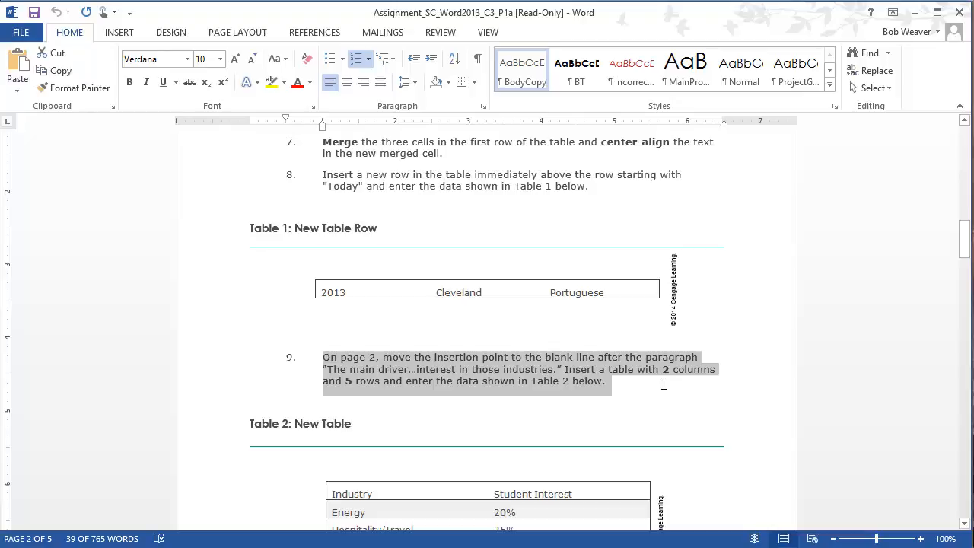
{"action": "scroll", "coordinate": [427, 398], "scroll_direction": "down", "scroll_amount": 3}
{"action": "key", "text": "alt+Tab"}
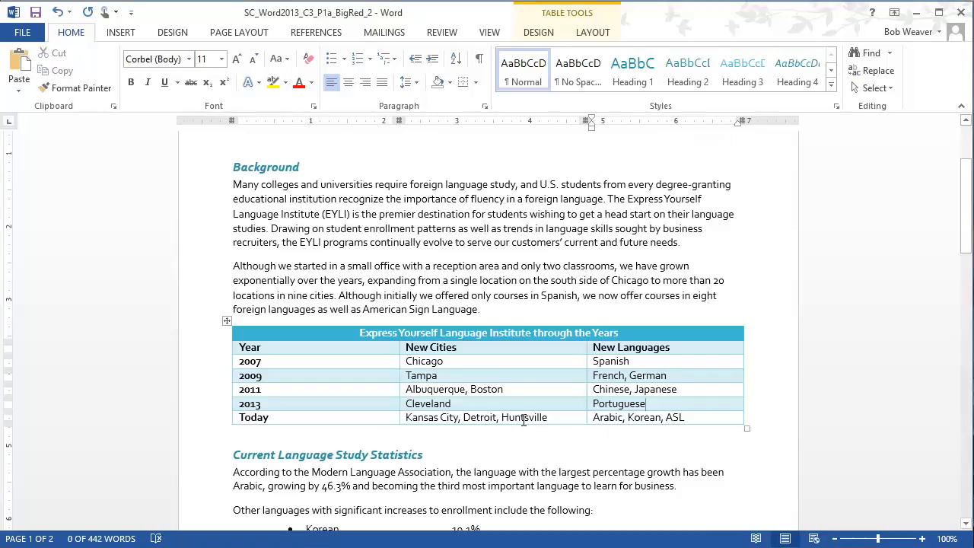
{"action": "scroll", "coordinate": [382, 470], "scroll_direction": "down", "scroll_amount": 5}
{"action": "scroll", "coordinate": [382, 476], "scroll_direction": "down", "scroll_amount": 7}
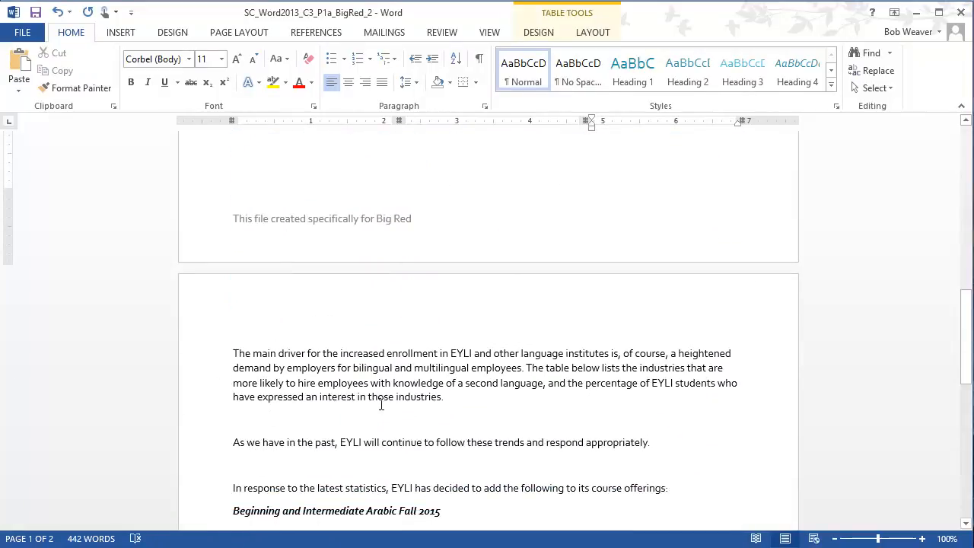
{"action": "left_click", "coordinate": [270, 422]}
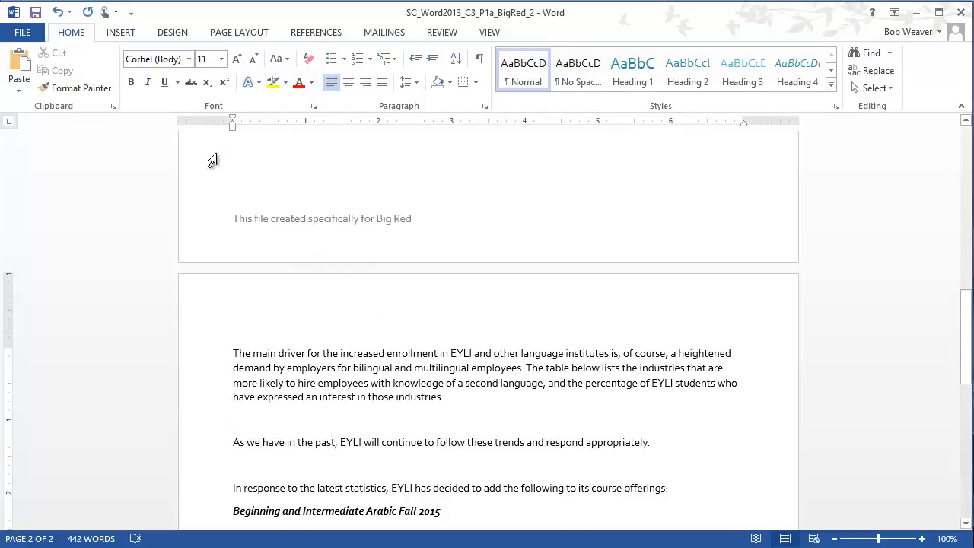
{"action": "left_click", "coordinate": [116, 31]}
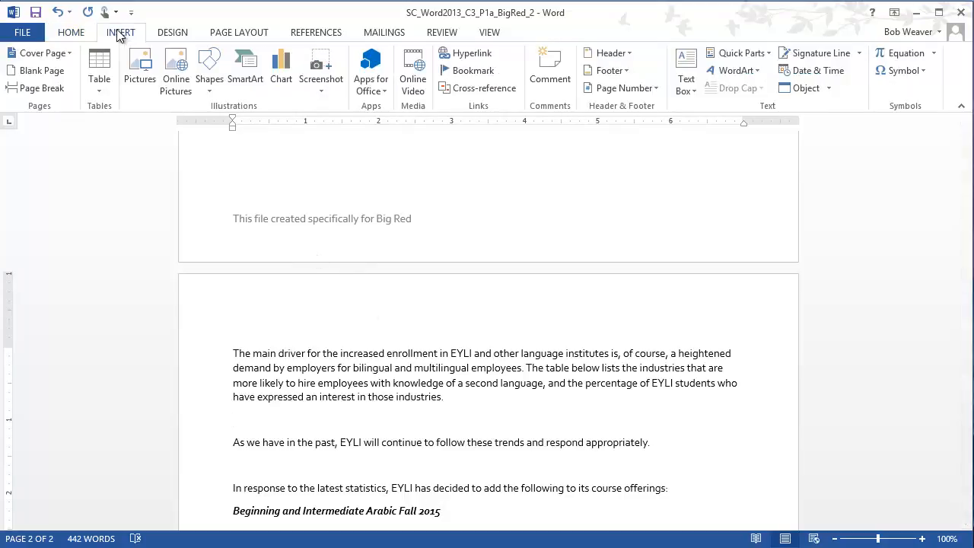
{"action": "left_click", "coordinate": [98, 86]}
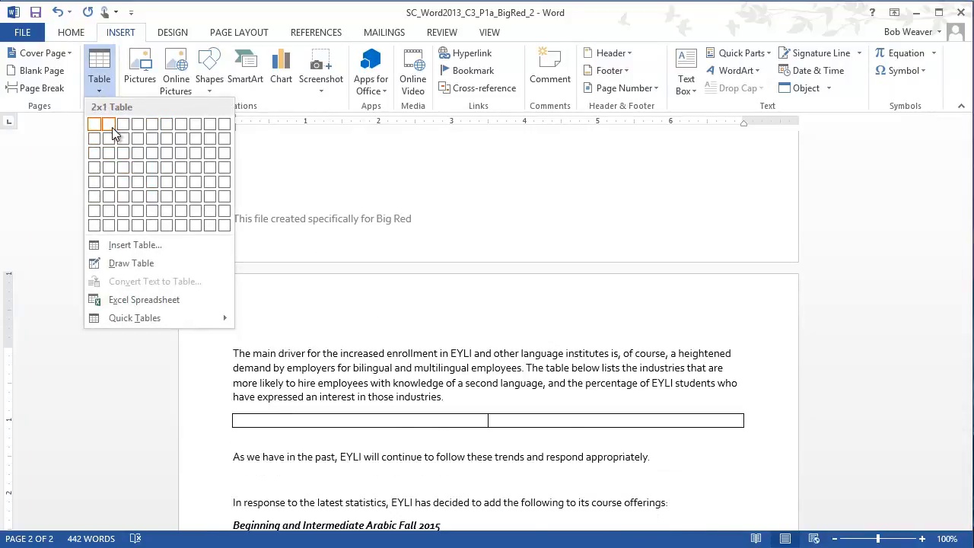
{"action": "left_click", "coordinate": [109, 186]}
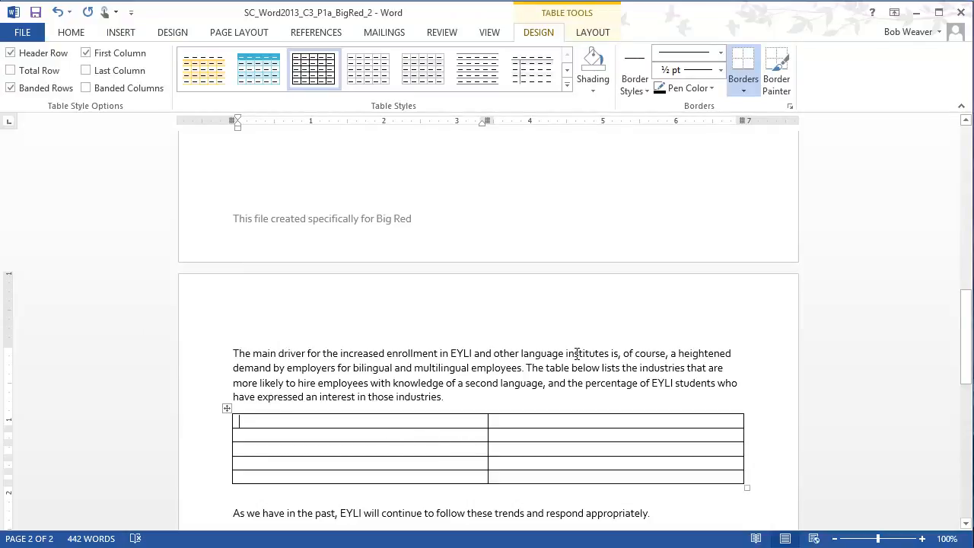
Check Table 2 in the instructions and enter the headings Industry and Student Interest in the new table's first row
{"action": "key", "text": "alt+Tab"}
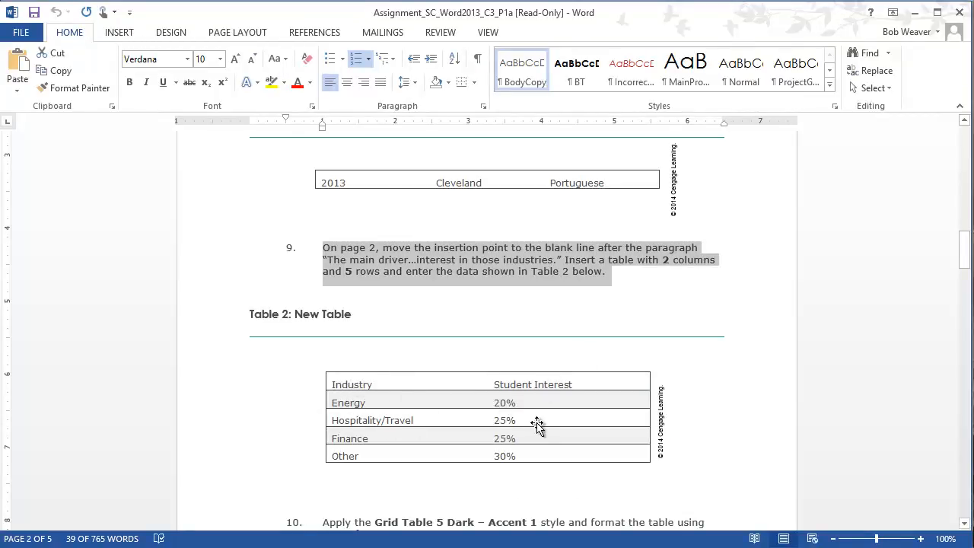
{"action": "key", "text": "alt+Tab"}
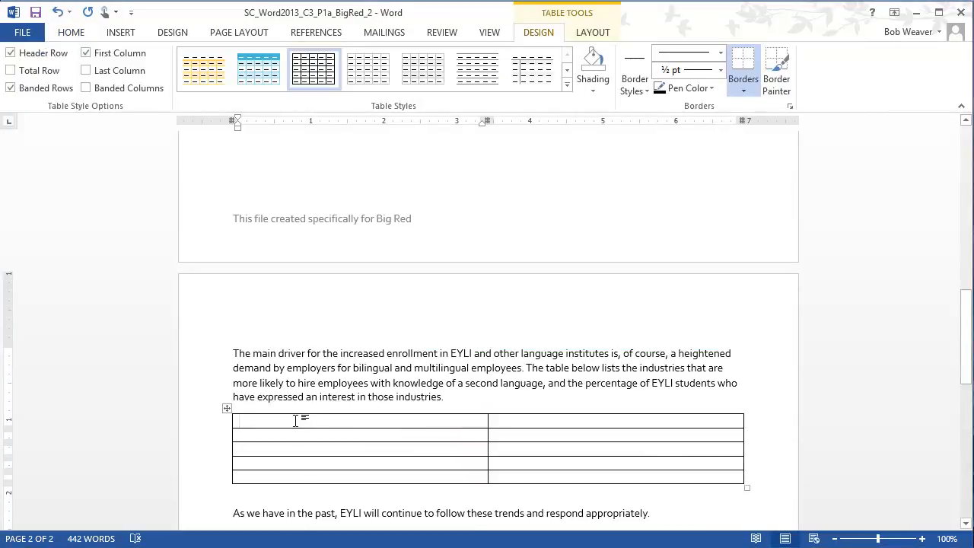
{"action": "type", "text": "Industry"}
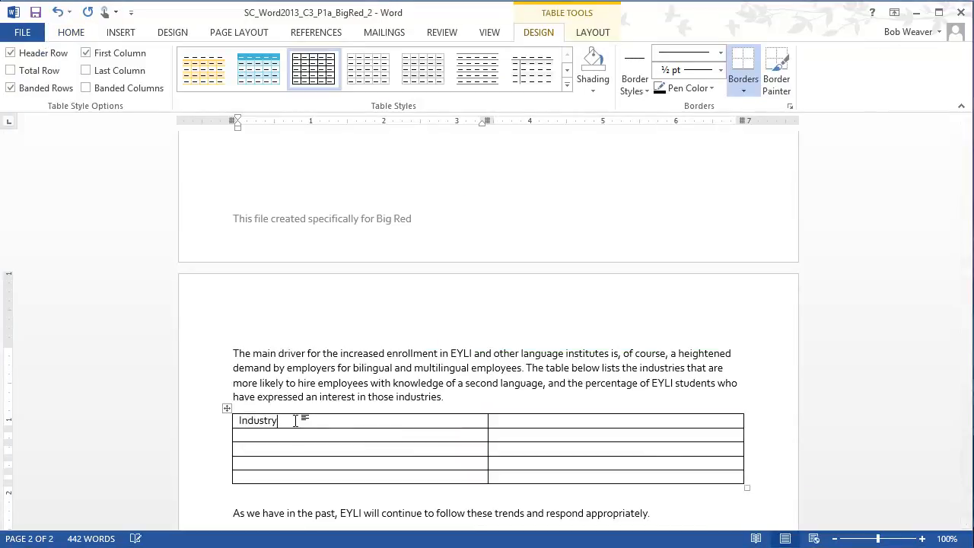
{"action": "key", "text": "Tab"}
{"action": "type", "text": "Studen"}
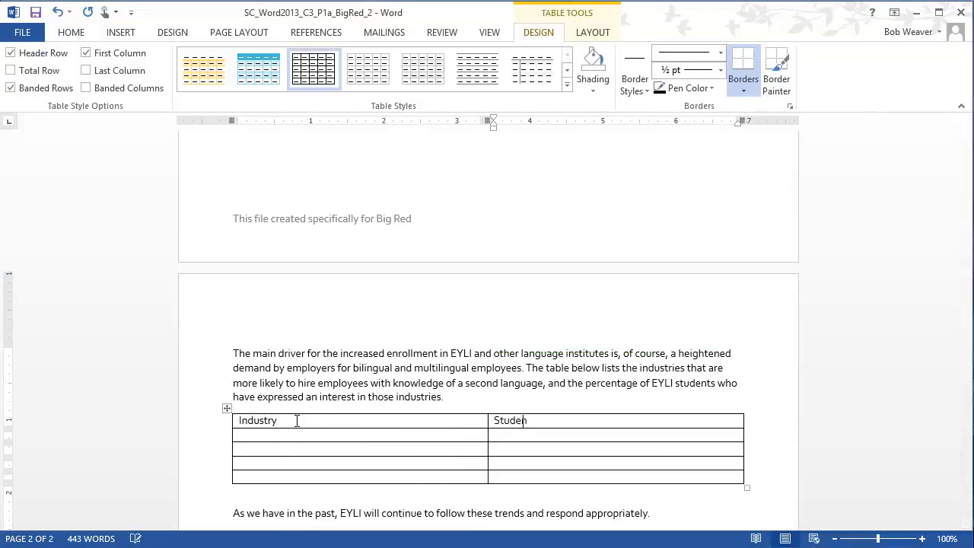
{"action": "type", "text": "t Intrest"}
{"action": "key", "text": "BackSpace"}
{"action": "key", "text": "BackSpace"}
{"action": "key", "text": "BackSpace"}
{"action": "key", "text": "BackSpace"}
{"action": "key", "text": "BackSpace"}
{"action": "type", "text": "terest"}
Fill the table's second and third rows with Energy, 20% and Hospitality/Travel, 25%
{"action": "key", "text": "Tab"}
{"action": "type", "text": "Energy"}
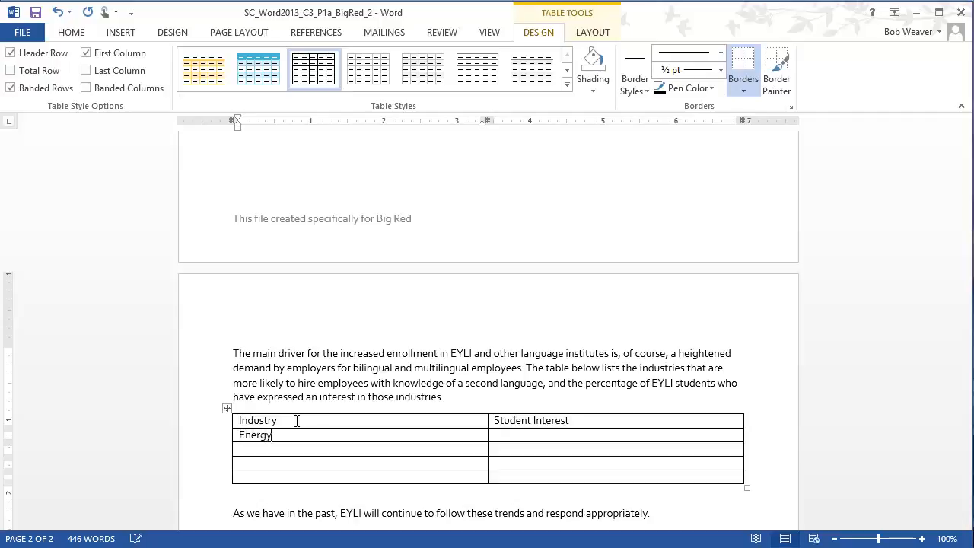
{"action": "key", "text": "Tab"}
{"action": "type", "text": "20%"}
{"action": "key", "text": "Tab"}
{"action": "type", "text": "Hospitality"}
{"action": "key", "text": "Tab"}
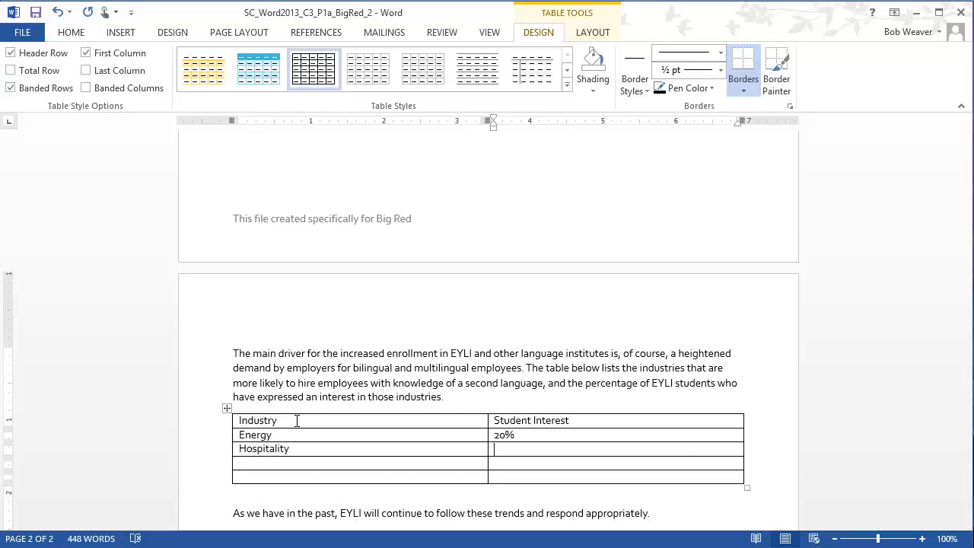
{"action": "key", "text": "Left"}
{"action": "type", "text": "/Travel"}
{"action": "key", "text": "Tab"}
{"action": "type", "text": "25%"}
Fill the last two rows with Finance, 25% and Other, 30%, and check the data against Table 2 in the instructions
{"action": "key", "text": "Tab"}
{"action": "type", "text": "Finance"}
{"action": "key", "text": "Tab"}
{"action": "type", "text": "25%"}
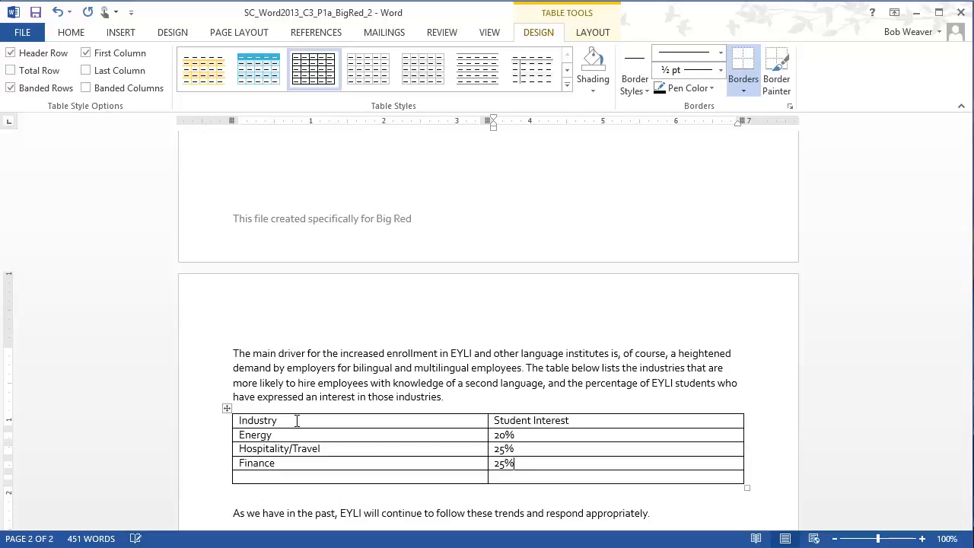
{"action": "key", "text": "Tab"}
{"action": "type", "text": "Other"}
{"action": "key", "text": "Tab"}
{"action": "type", "text": "30%"}
{"action": "scroll", "coordinate": [296, 419], "scroll_direction": "down", "scroll_amount": 1}
{"action": "key", "text": "alt+Tab"}
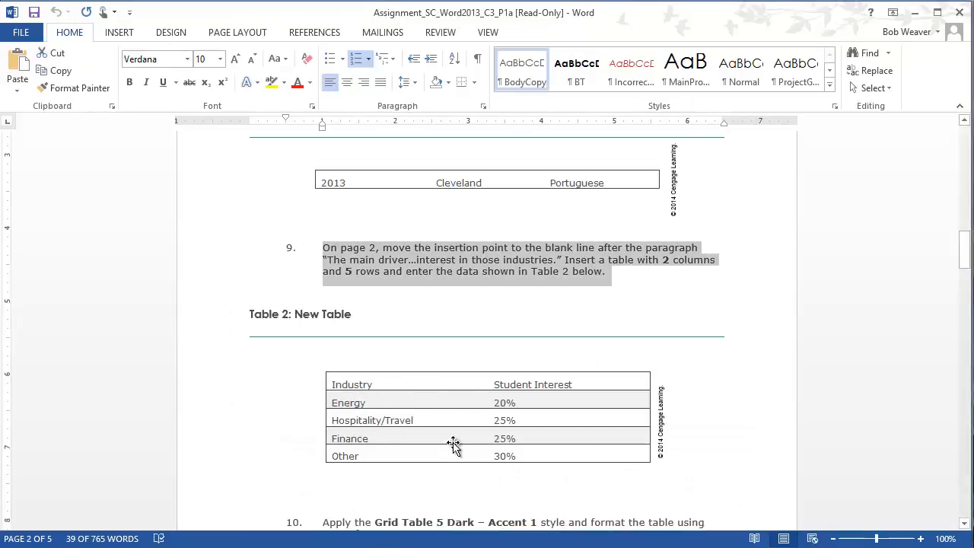
{"action": "key", "text": "alt+Tab"}
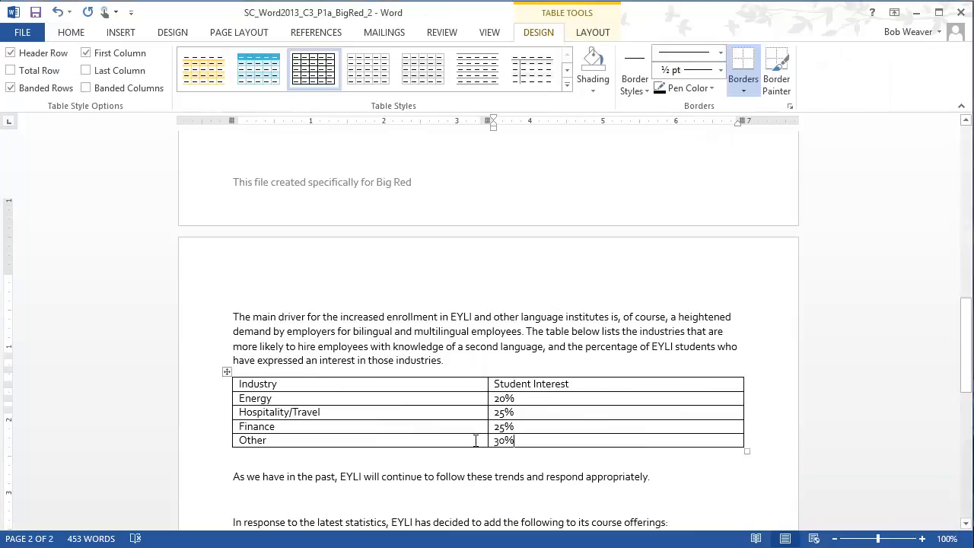
Read project step 10 in the instructions and apply the Grid Table 5 Dark - Accent 1 style to the whole Industry table
{"action": "scroll", "coordinate": [463, 435], "scroll_direction": "down", "scroll_amount": 3}
{"action": "key", "text": "alt+Tab"}
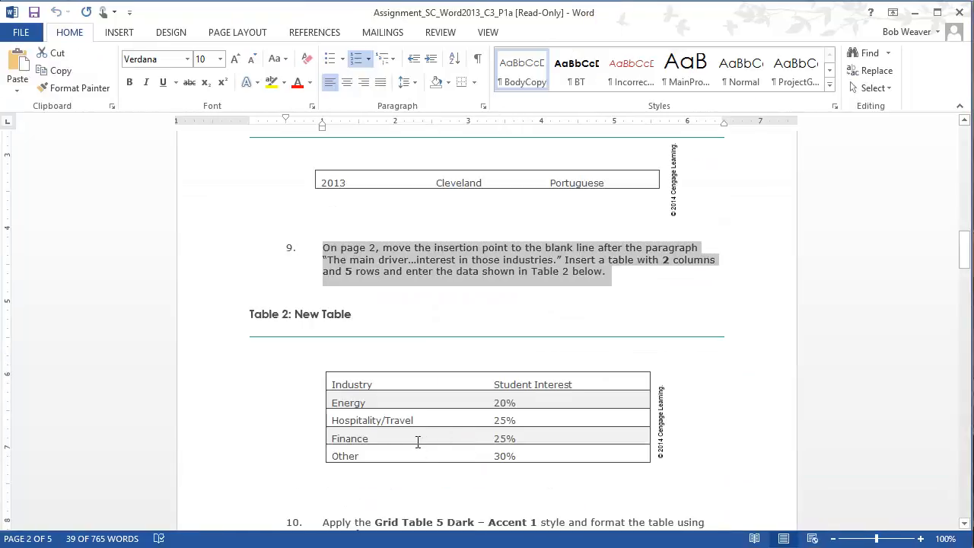
{"action": "scroll", "coordinate": [418, 444], "scroll_direction": "down", "scroll_amount": 2}
{"action": "left_click_drag", "start_coordinate": [325, 454], "coordinate": [428, 462]}
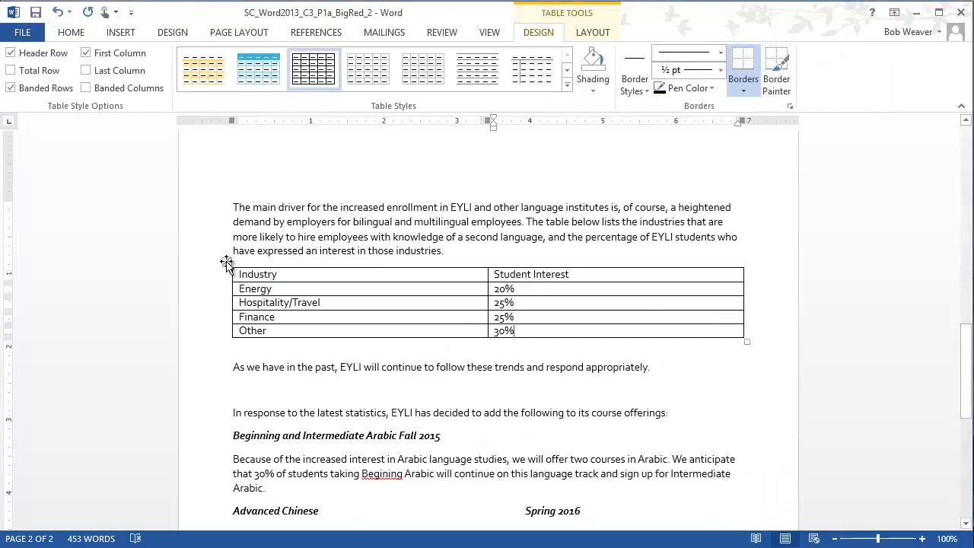
{"action": "left_click", "coordinate": [226, 262]}
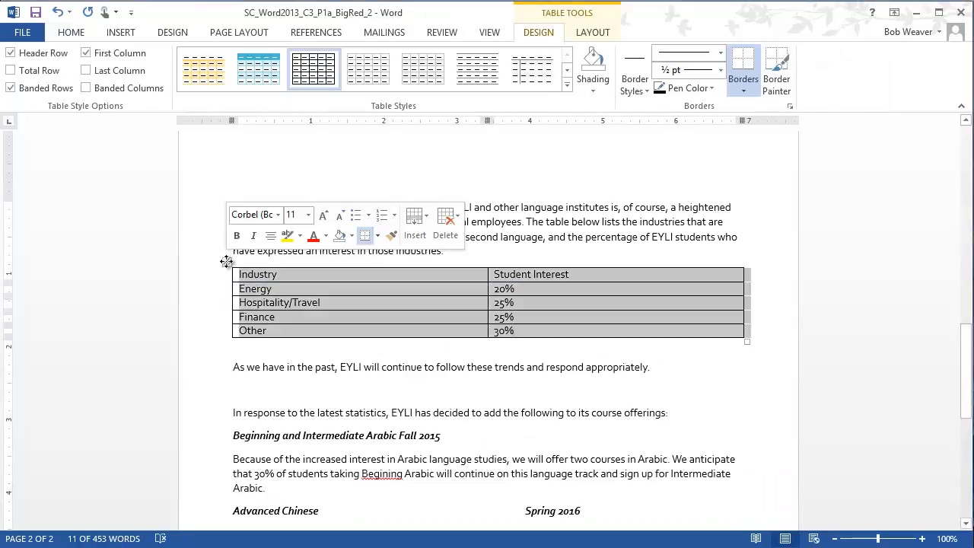
{"action": "left_click", "coordinate": [566, 87]}
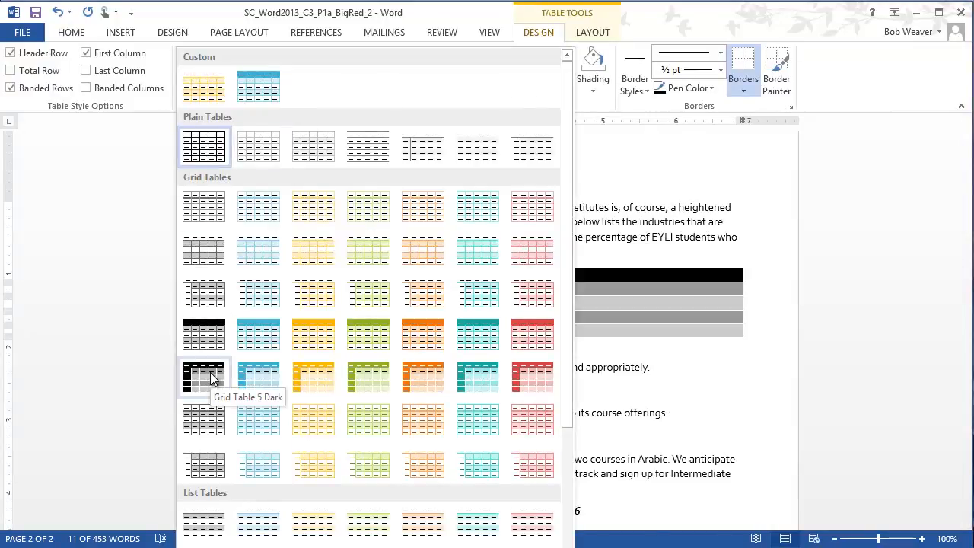
{"action": "left_click", "coordinate": [256, 378]}
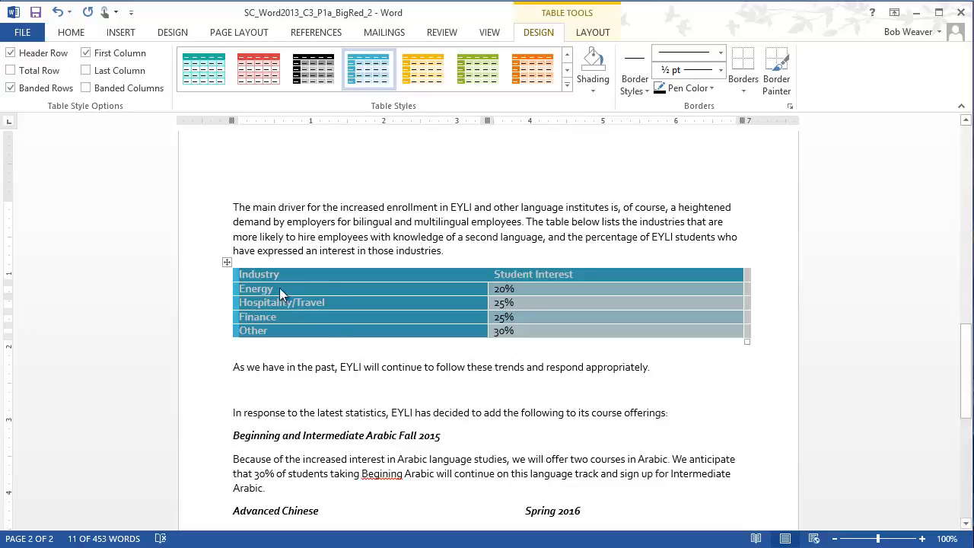
AutoFit the Industry table to its contents
{"action": "right_click", "coordinate": [327, 289]}
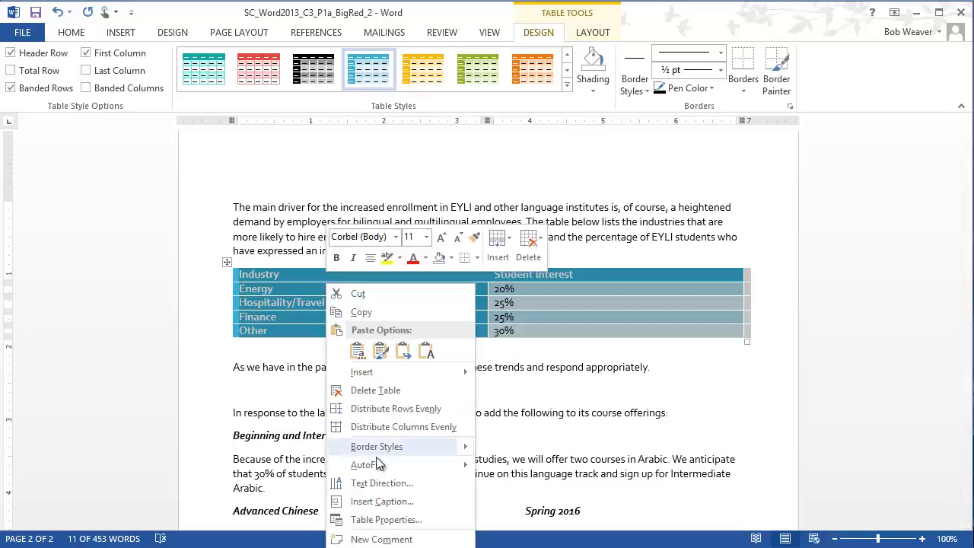
{"action": "mouse_move", "coordinate": [378, 466]}
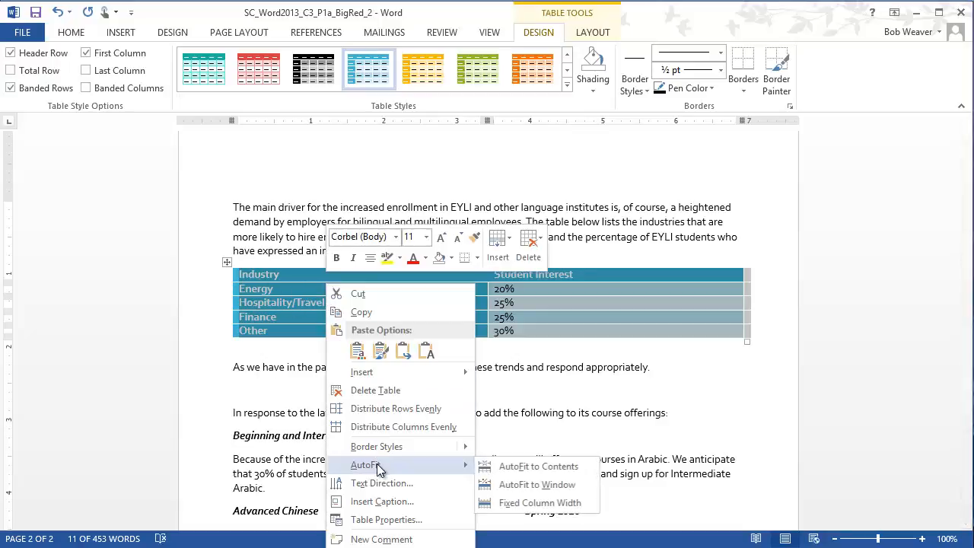
{"action": "left_click", "coordinate": [543, 466]}
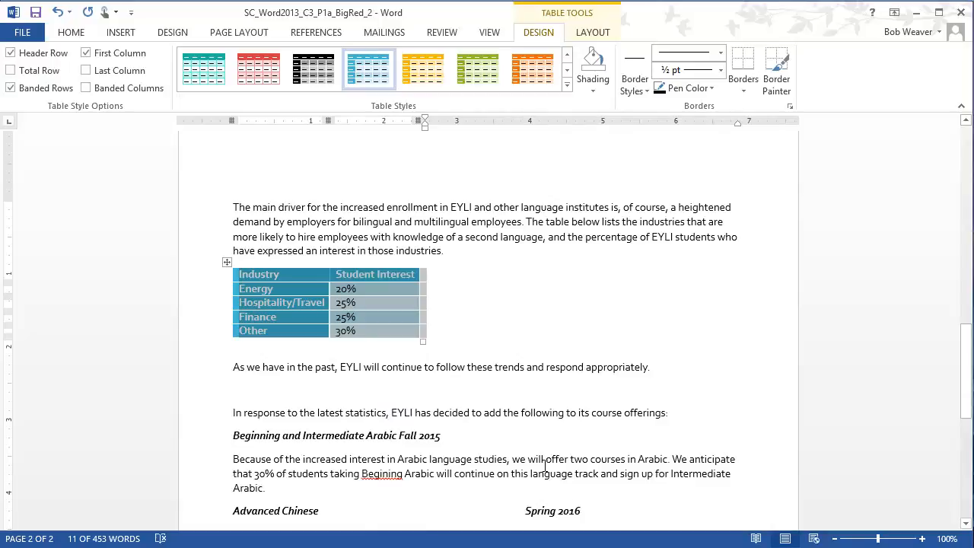
{"action": "left_click", "coordinate": [484, 393]}
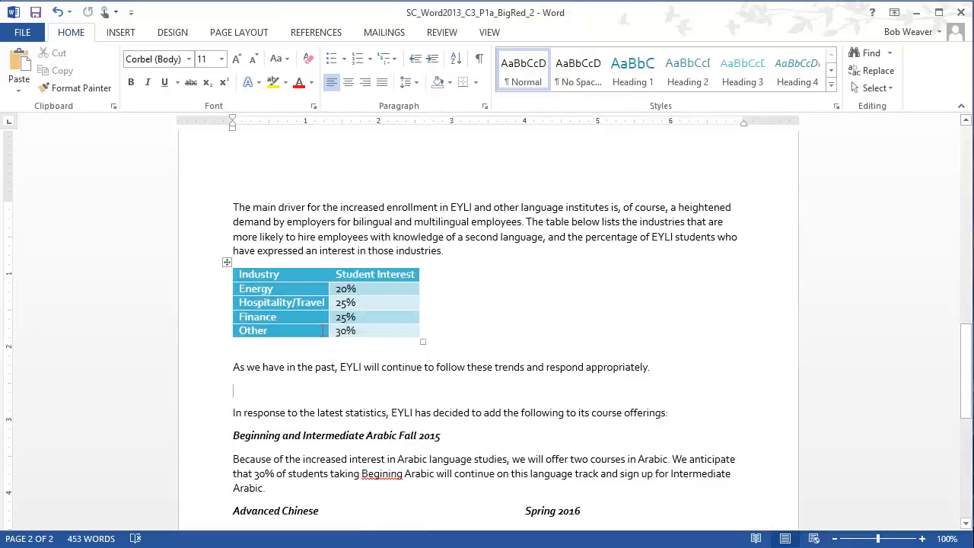
Read project step 11 in the instructions and center-align the text in the Student Interest column
{"action": "key", "text": "alt+Tab"}
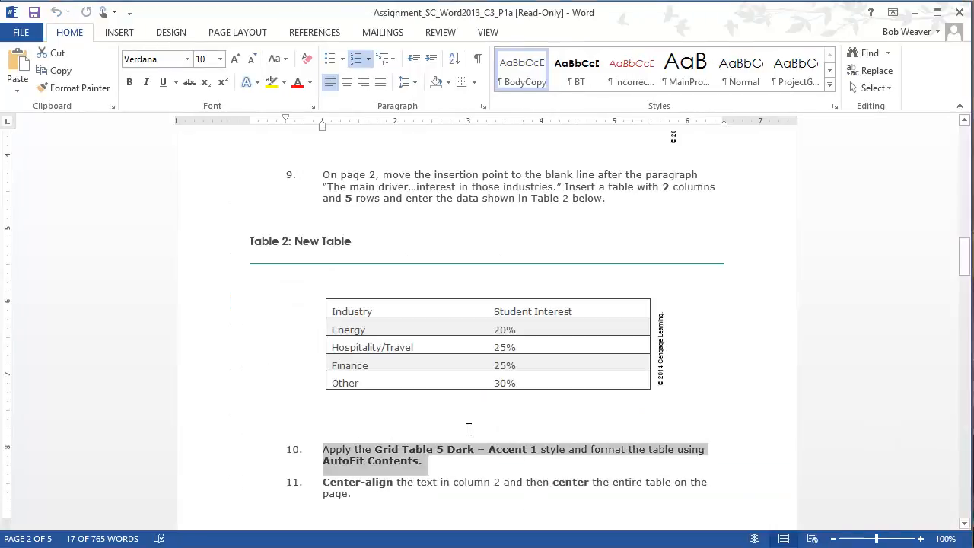
{"action": "scroll", "coordinate": [481, 466], "scroll_direction": "down", "scroll_amount": 2}
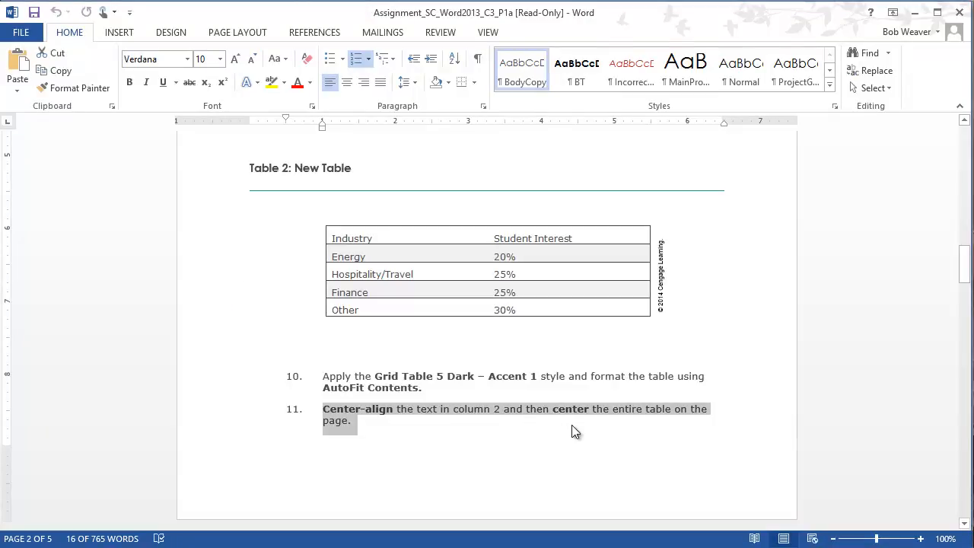
{"action": "key", "text": "alt+Tab"}
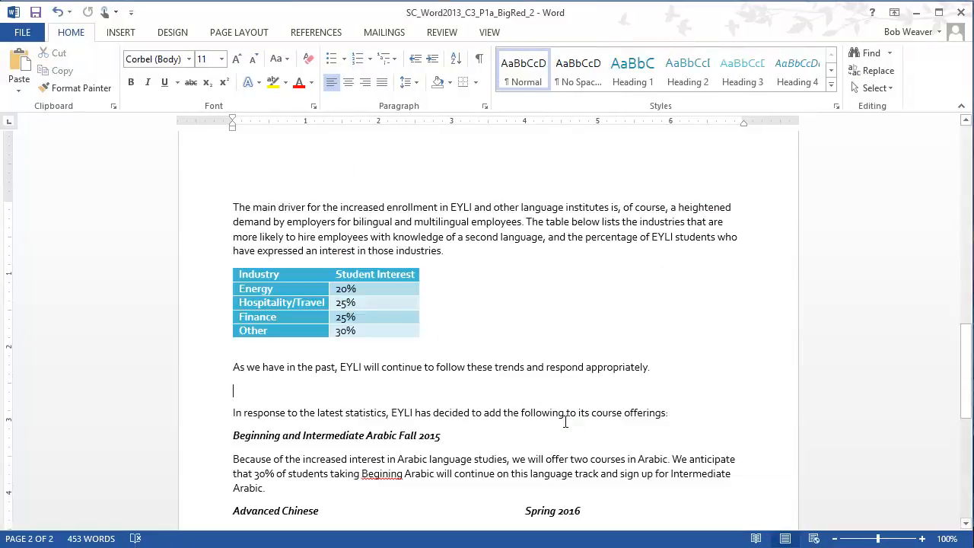
{"action": "left_click", "coordinate": [371, 264]}
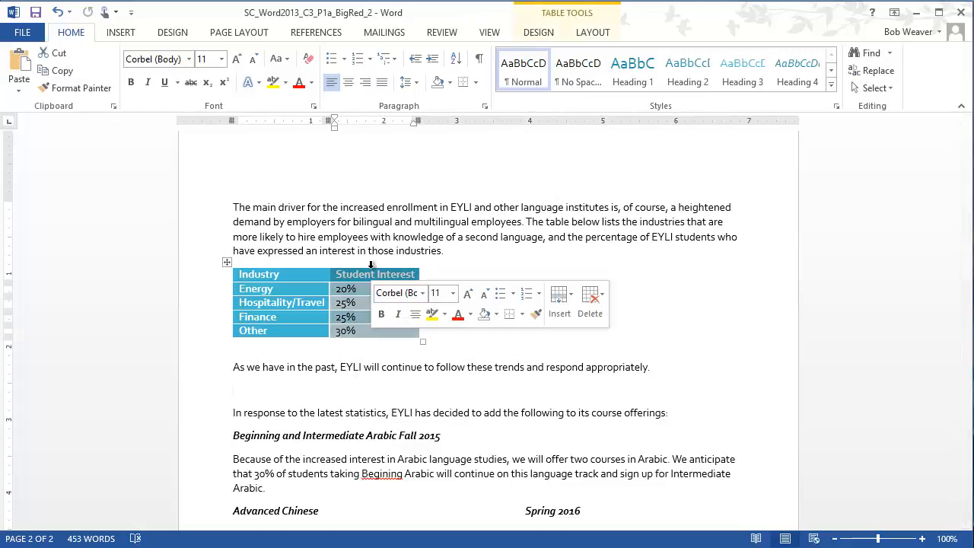
{"action": "left_click", "coordinate": [350, 83]}
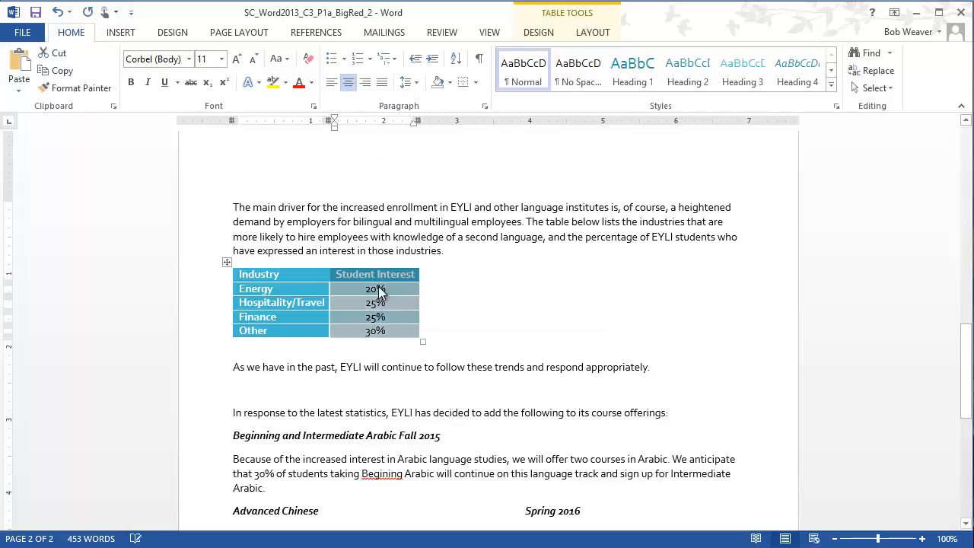
Center the entire Industry table on the page
{"action": "left_click", "coordinate": [228, 262]}
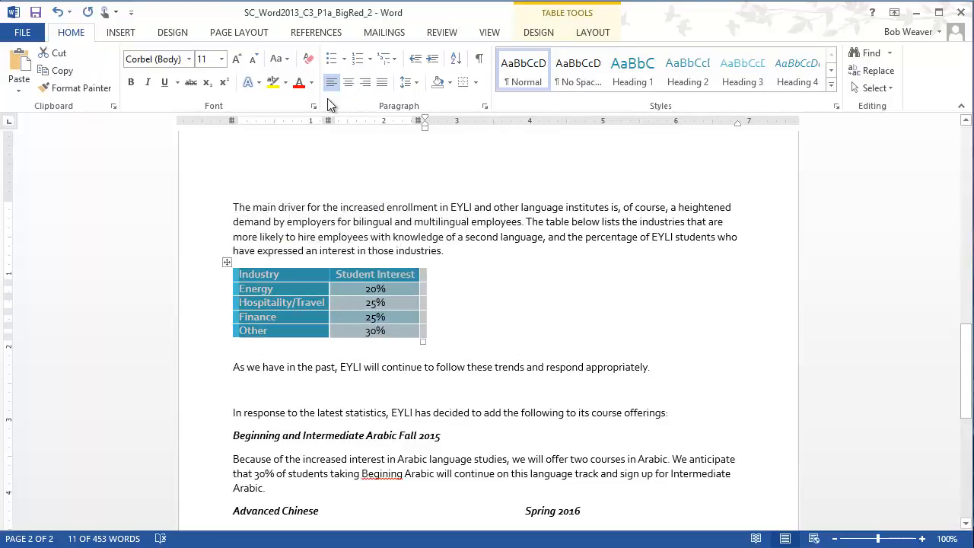
{"action": "left_click", "coordinate": [351, 82]}
{"action": "left_click", "coordinate": [576, 236]}
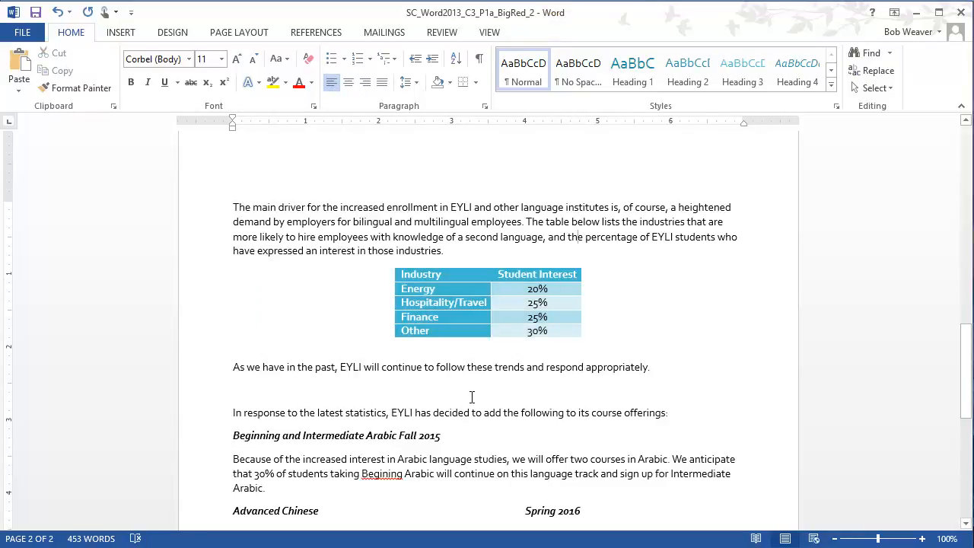
Read project step 12 and draw a Rounded Rectangle about 0.19" high and 6.68" wide on the blank line above the "In response to" paragraph
{"action": "key", "text": "alt+Tab"}
{"action": "scroll", "coordinate": [470, 398], "scroll_direction": "down", "scroll_amount": 6}
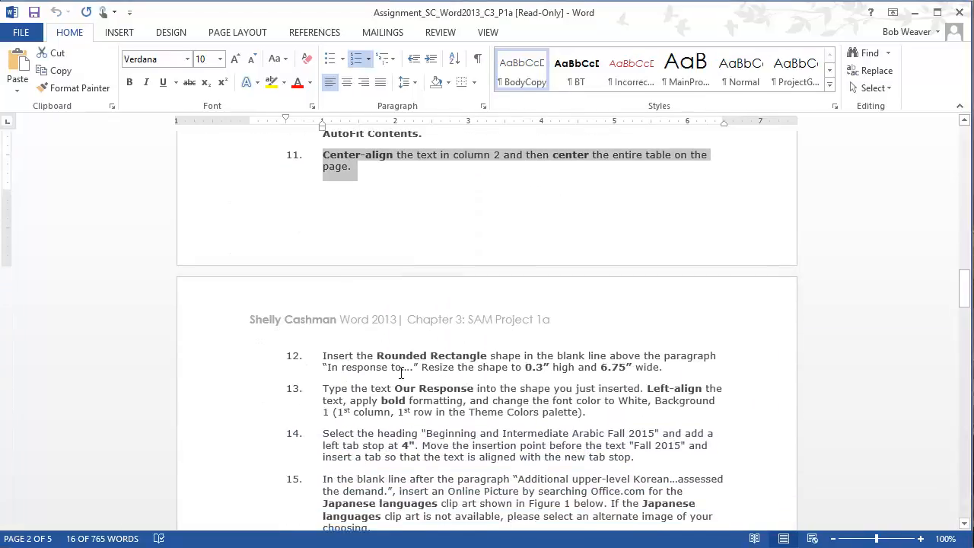
{"action": "left_click_drag", "start_coordinate": [323, 355], "coordinate": [668, 374]}
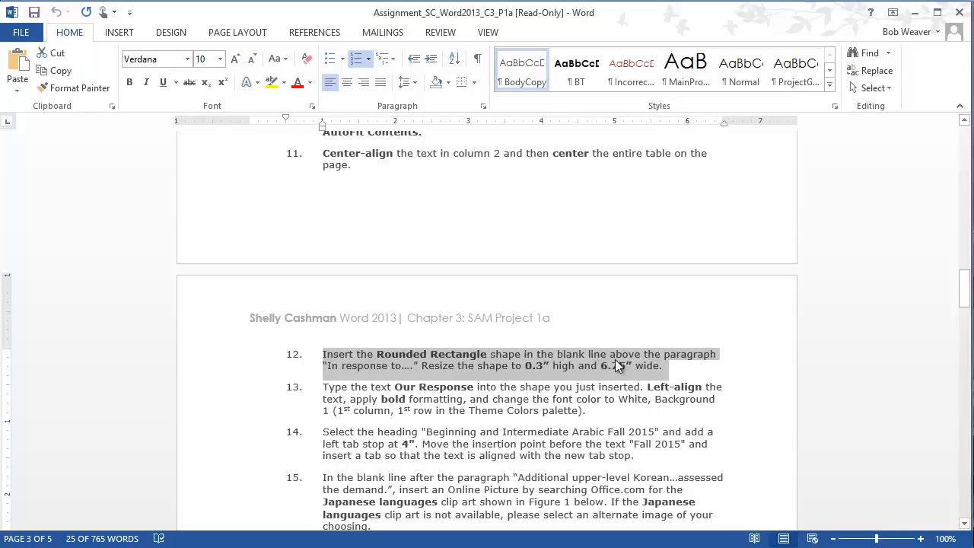
{"action": "key", "text": "alt+Tab"}
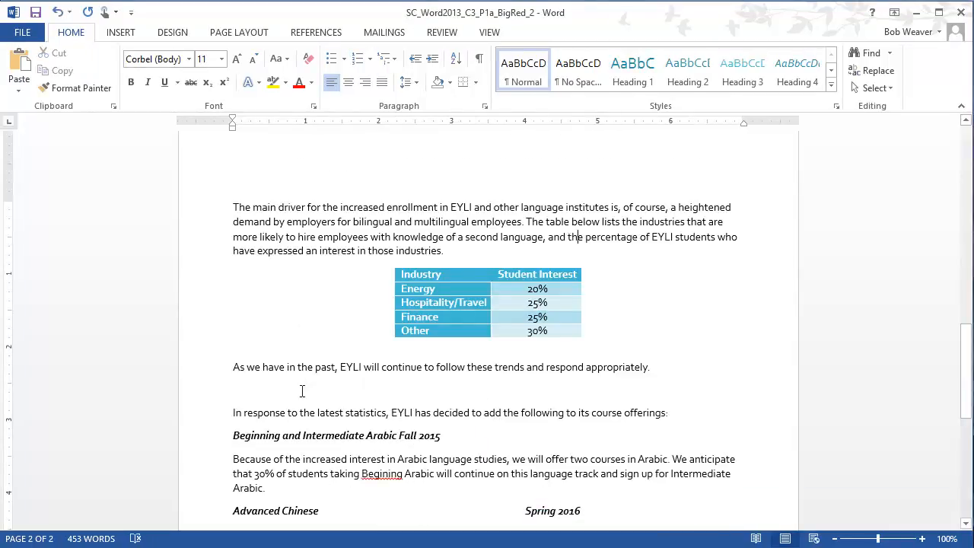
{"action": "left_click_drag", "start_coordinate": [231, 413], "coordinate": [344, 413]}
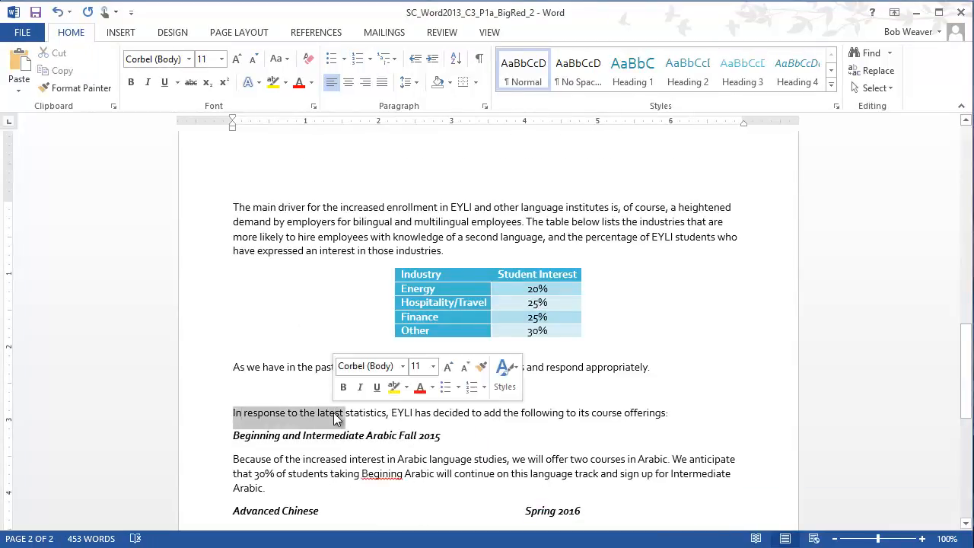
{"action": "left_click", "coordinate": [320, 392]}
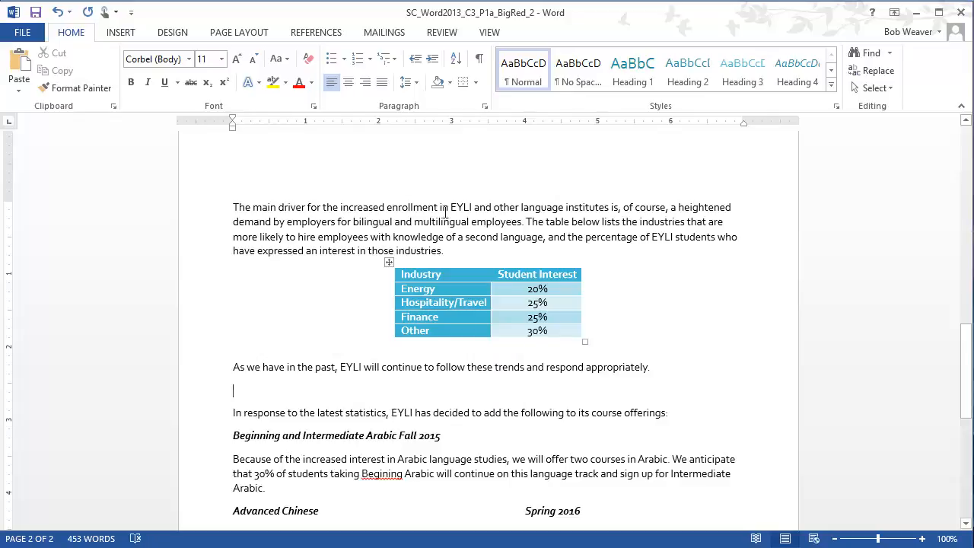
{"action": "left_click", "coordinate": [116, 33]}
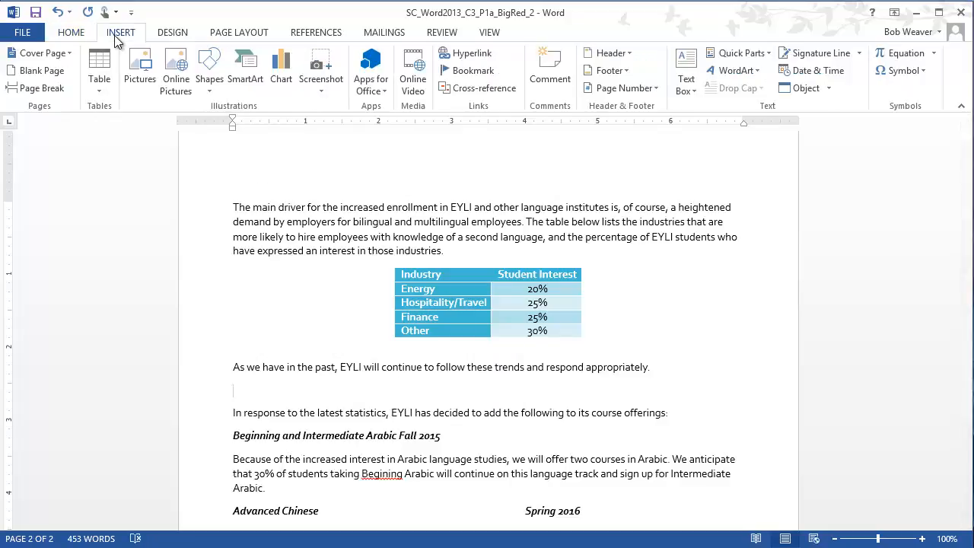
{"action": "left_click", "coordinate": [213, 87]}
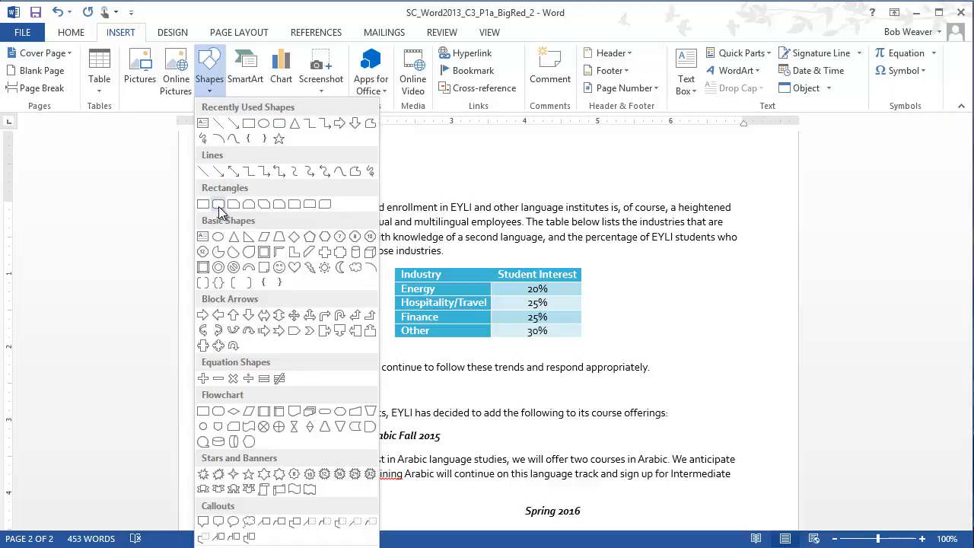
{"action": "left_click", "coordinate": [280, 125]}
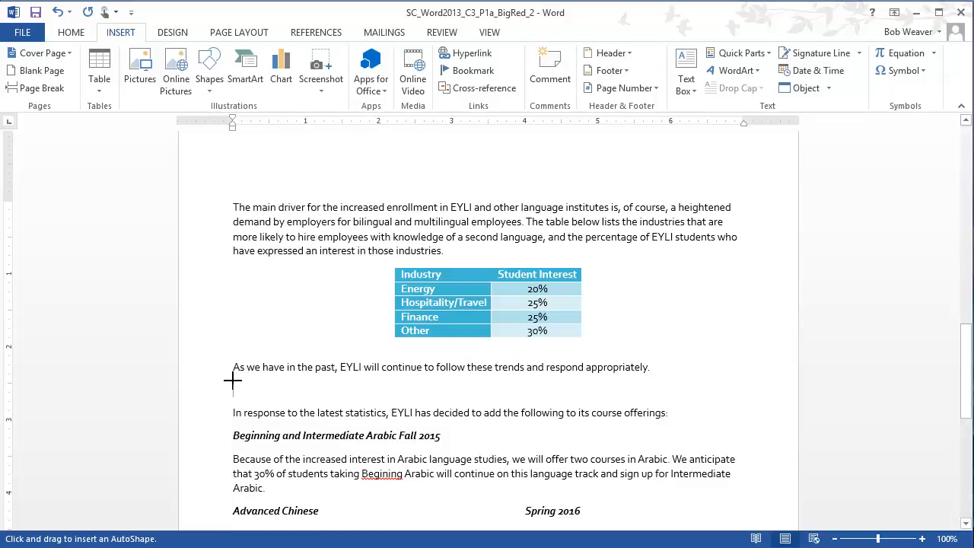
{"action": "left_click_drag", "start_coordinate": [235, 383], "coordinate": [722, 393]}
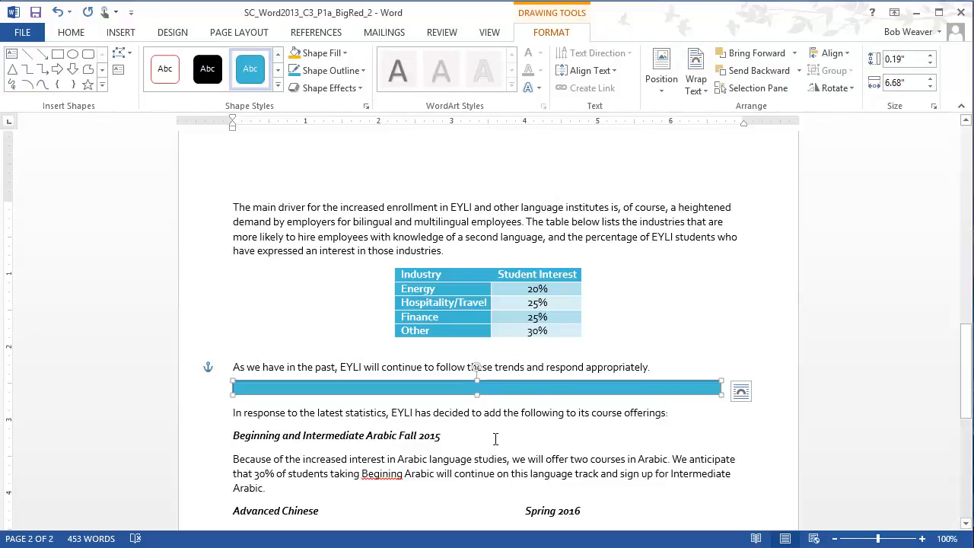
Resize the rounded rectangle above the "In response to" paragraph to 0.3" high and 6.75" wide
{"action": "left_click", "coordinate": [929, 54]}
{"action": "left_click", "coordinate": [929, 54]}
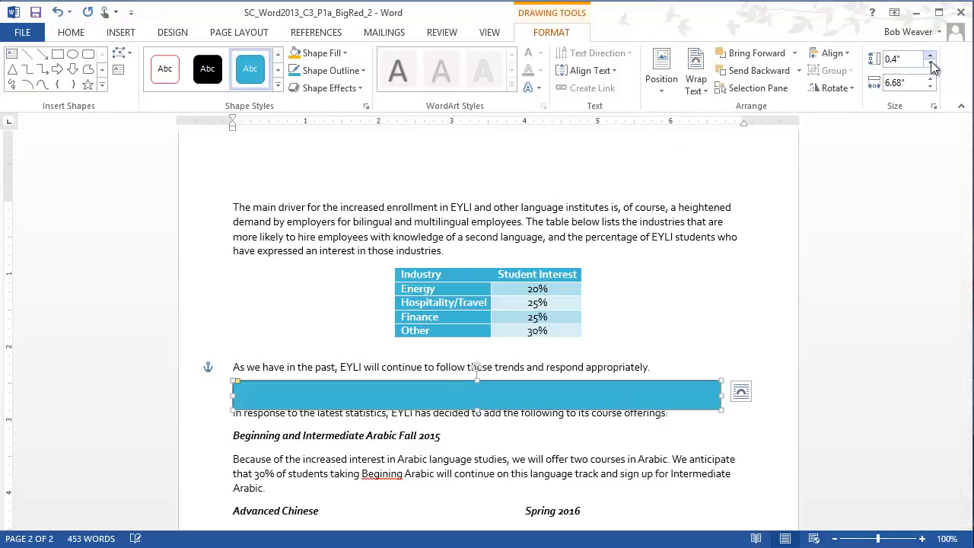
{"action": "left_click", "coordinate": [929, 64]}
{"action": "left_click", "coordinate": [913, 83]}
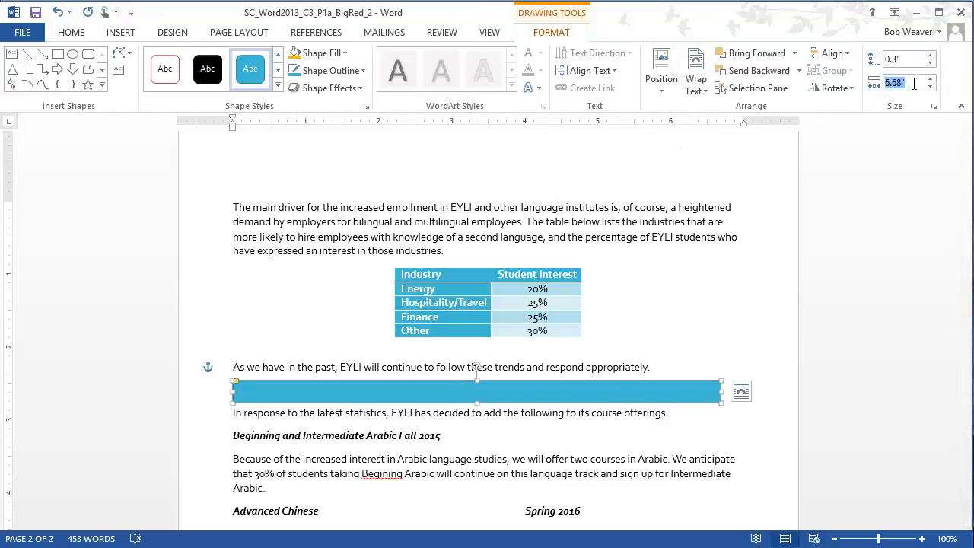
{"action": "type", "text": "6.75"}
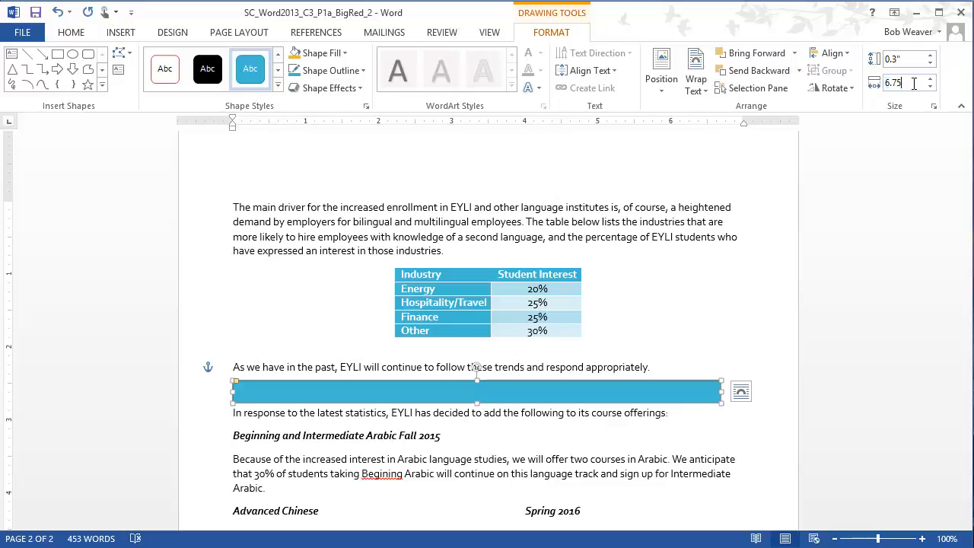
{"action": "left_click", "coordinate": [736, 337]}
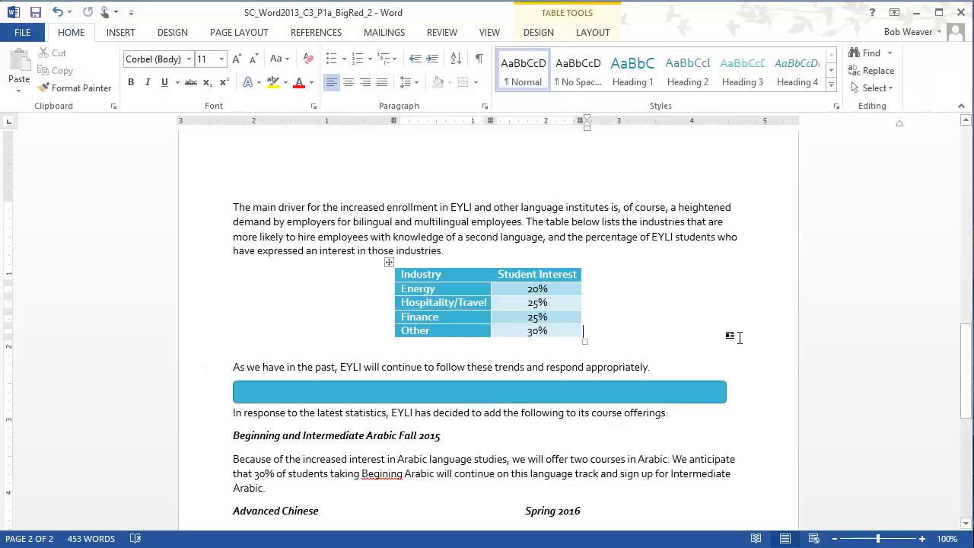
Read project step 13 in the instructions and add the text "Our Response" inside the rounded rectangle
{"action": "key", "text": "alt+Tab"}
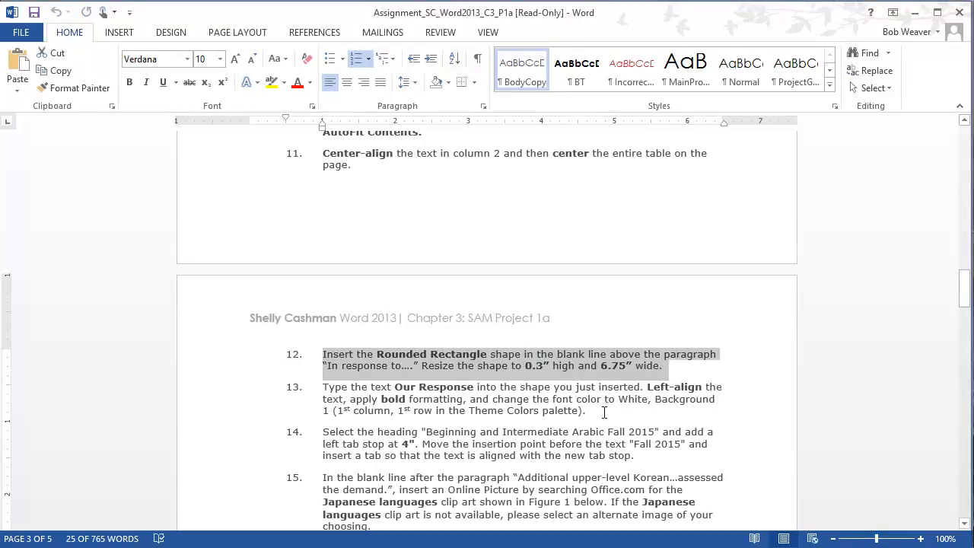
{"action": "left_click_drag", "start_coordinate": [586, 412], "coordinate": [322, 387]}
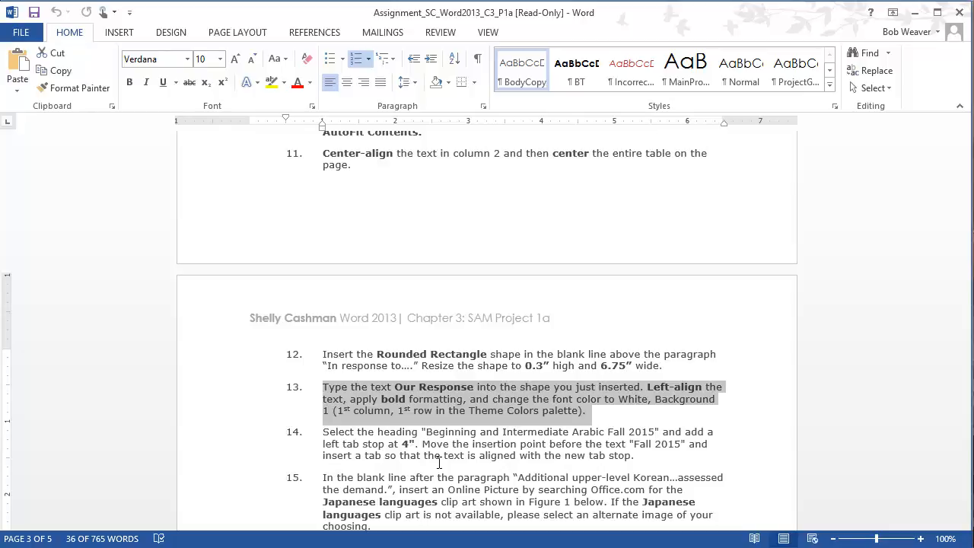
{"action": "key", "text": "alt+Tab"}
{"action": "left_click", "coordinate": [487, 393]}
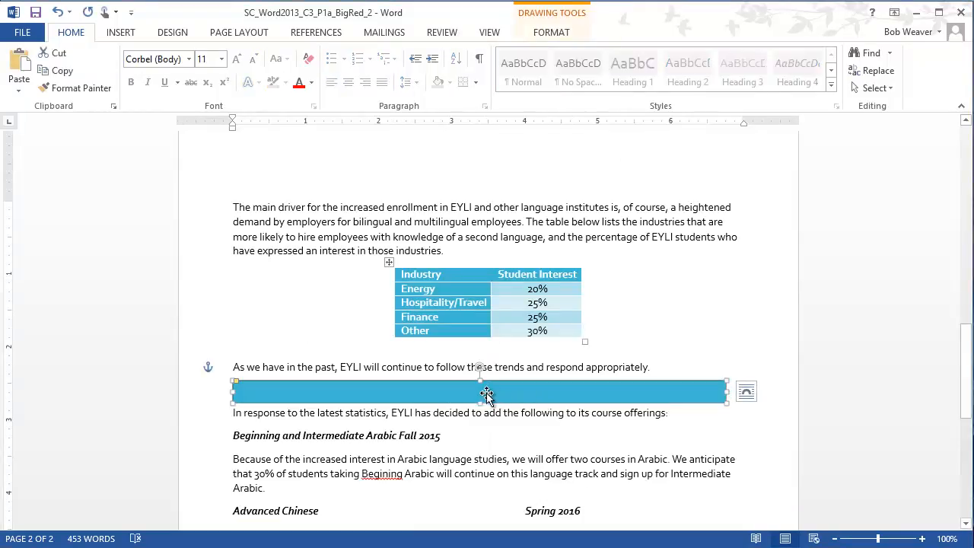
{"action": "right_click", "coordinate": [486, 396]}
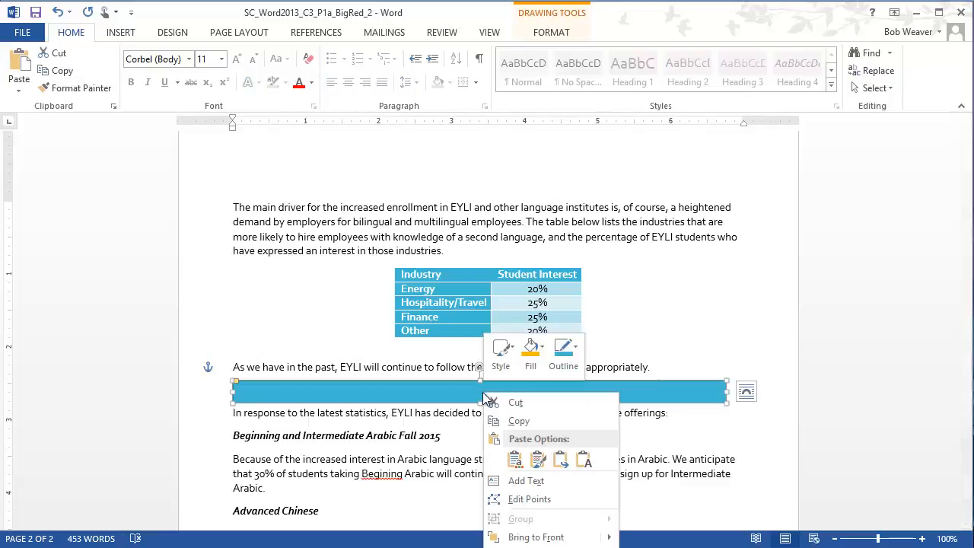
{"action": "left_click", "coordinate": [525, 480]}
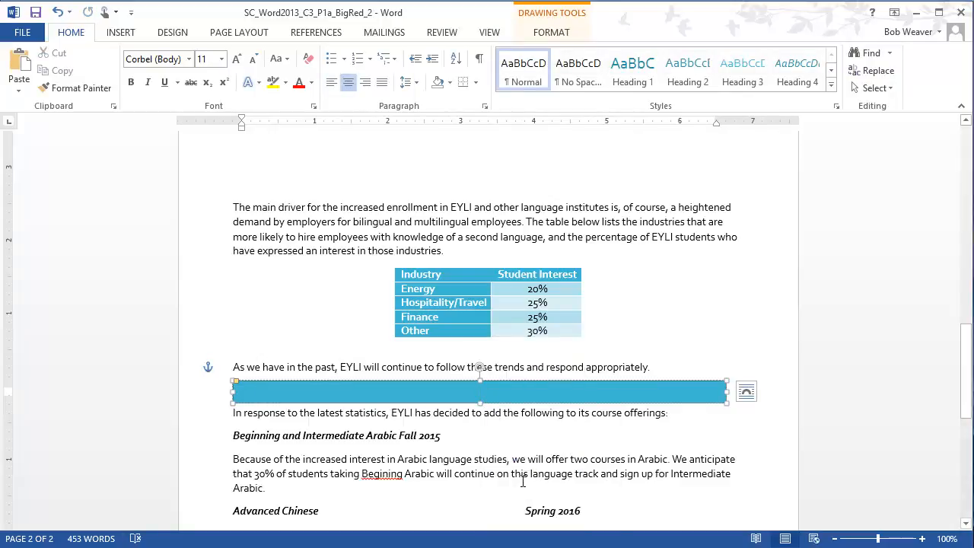
{"action": "type", "text": "Our Respons"}
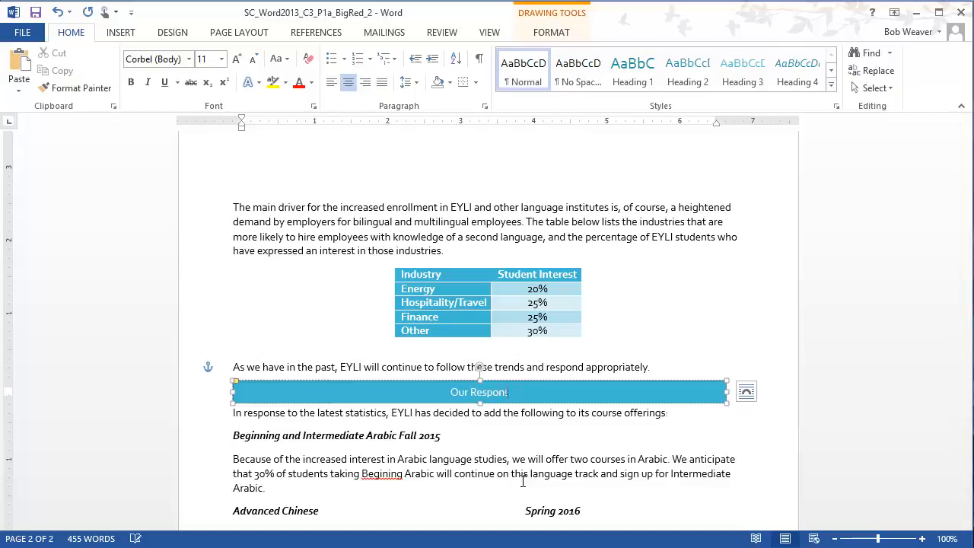
{"action": "type", "text": "e"}
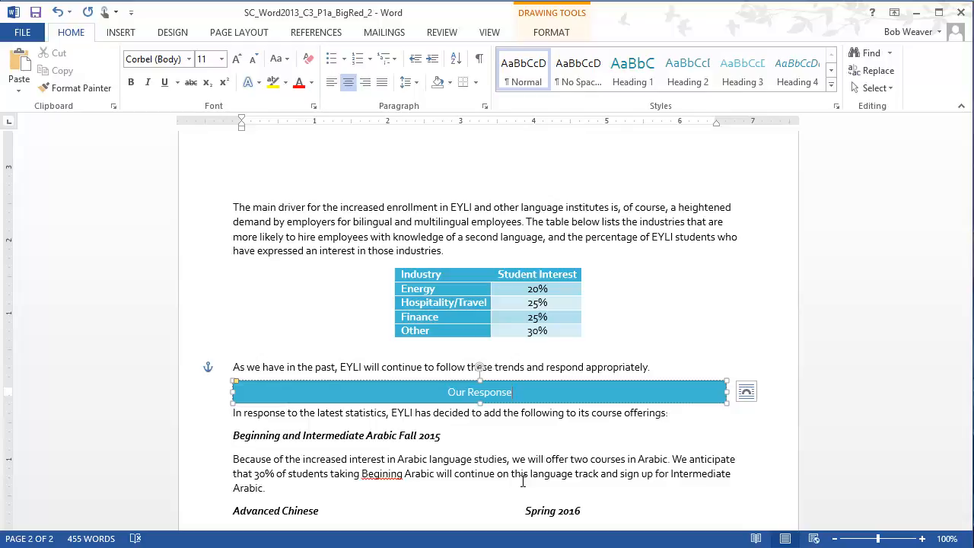
Left-align the "Our Response" text, make it bold and set its font color to White, Background 1
{"action": "left_click", "coordinate": [332, 86]}
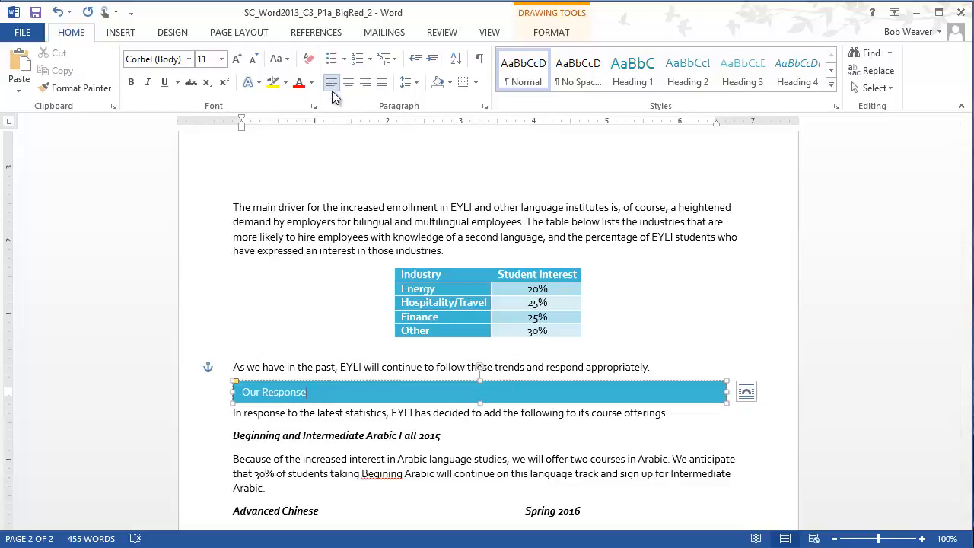
{"action": "triple_click", "coordinate": [264, 392]}
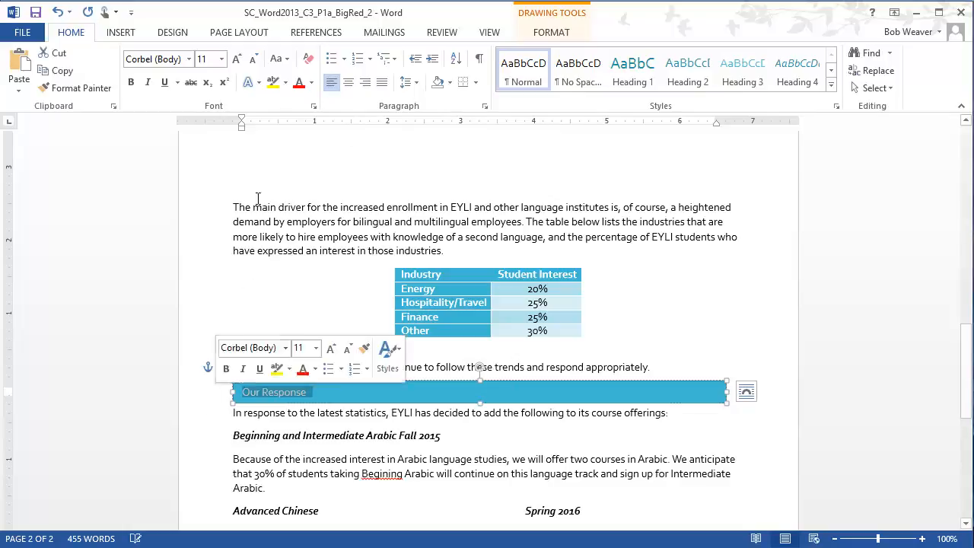
{"action": "left_click", "coordinate": [131, 82]}
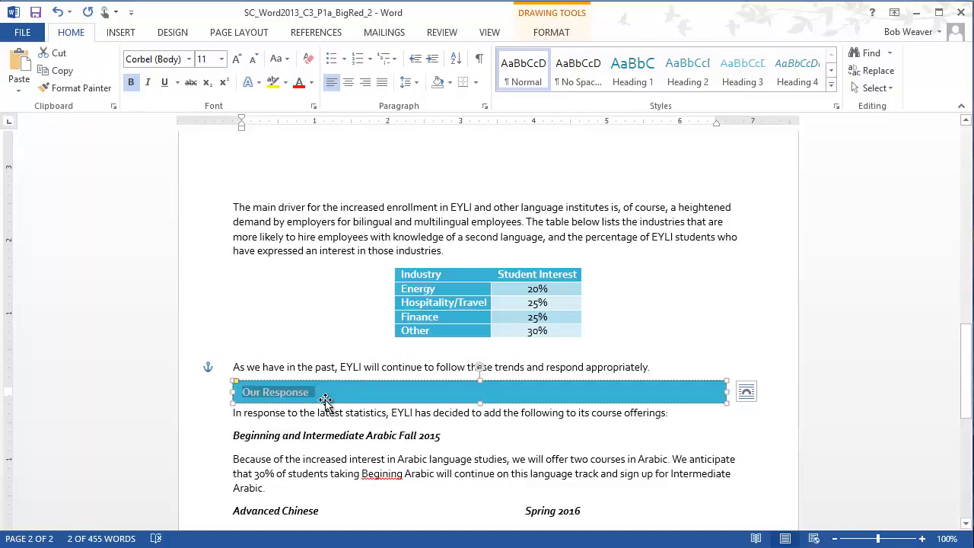
{"action": "left_click", "coordinate": [314, 89]}
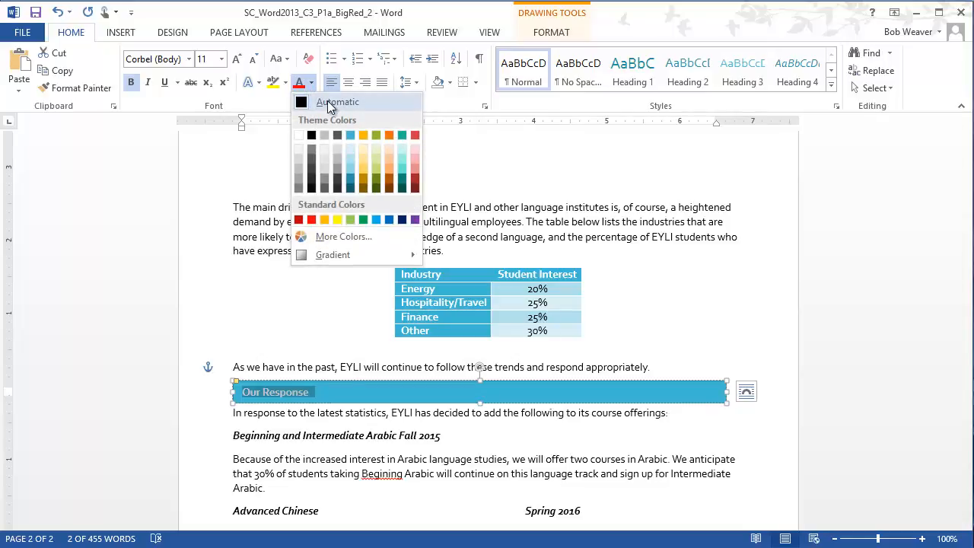
{"action": "left_click", "coordinate": [298, 136]}
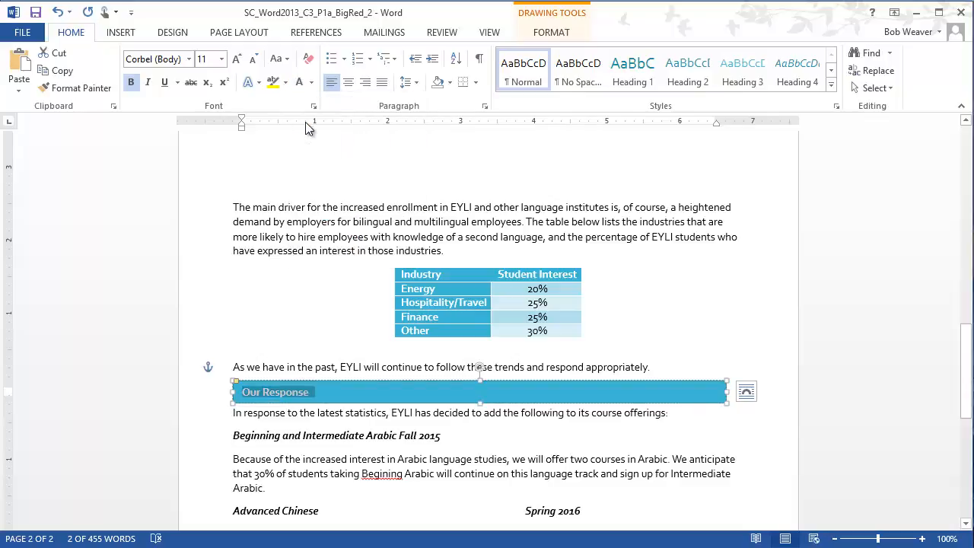
{"action": "left_click", "coordinate": [313, 86]}
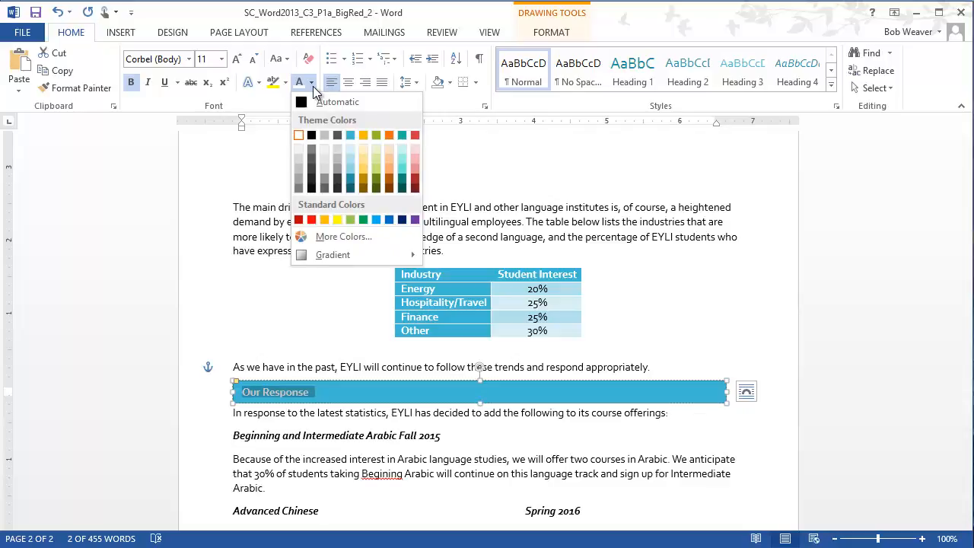
{"action": "left_click", "coordinate": [303, 393]}
{"action": "left_click", "coordinate": [299, 413]}
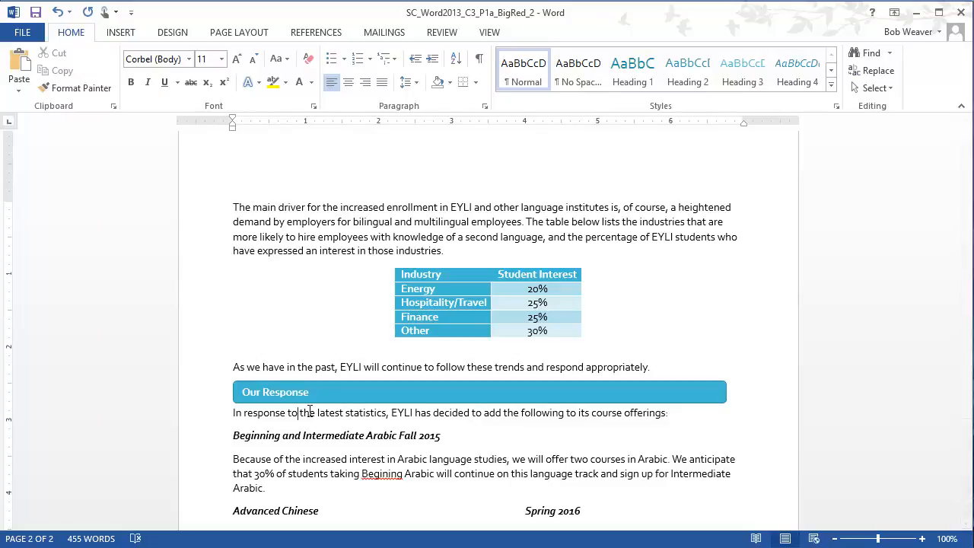
Read project step 14 in the instructions and select the report heading "Beginning and Intermediate Arabic Fall 2015"
{"action": "key", "text": "alt+Tab"}
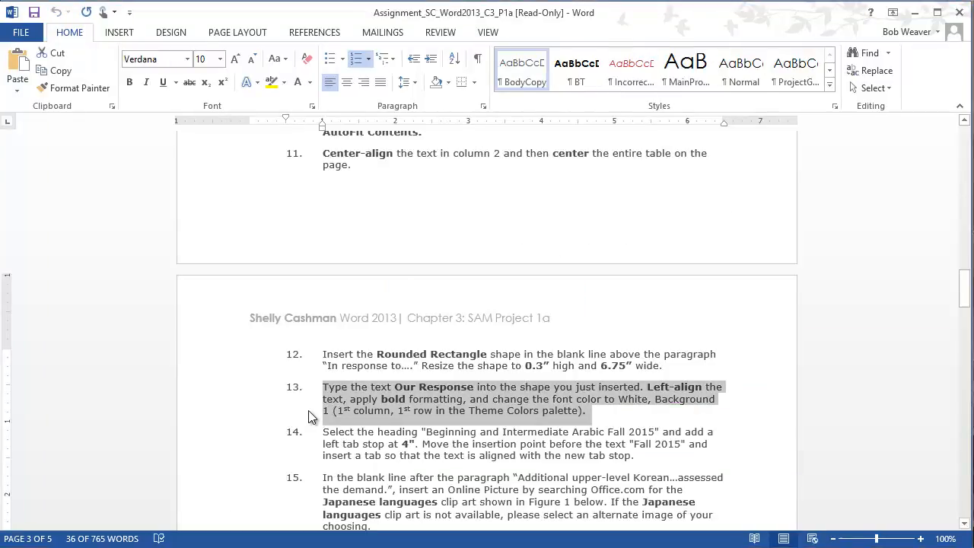
{"action": "left_click_drag", "start_coordinate": [322, 432], "coordinate": [641, 457]}
{"action": "scroll", "coordinate": [537, 496], "scroll_direction": "down", "scroll_amount": 3}
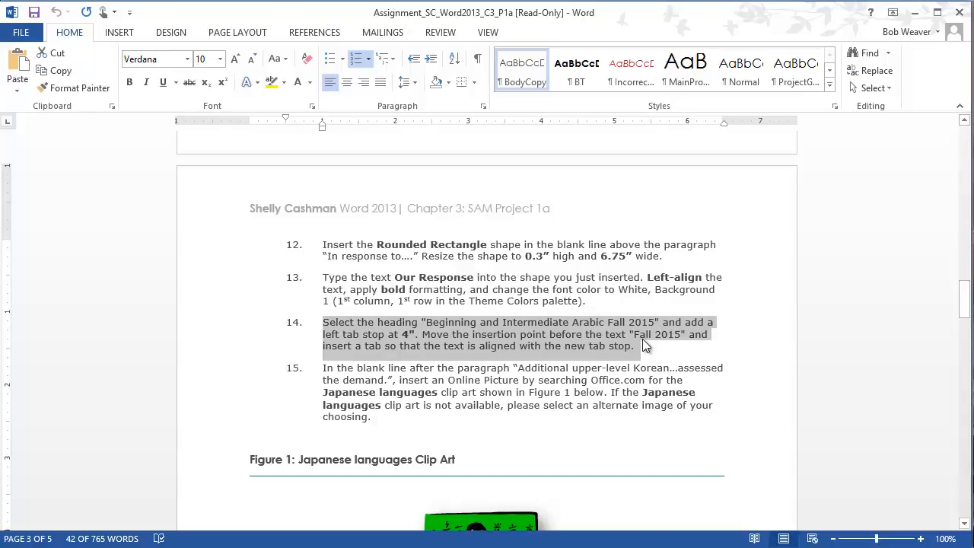
{"action": "key", "text": "alt+Tab"}
{"action": "scroll", "coordinate": [197, 373], "scroll_direction": "down", "scroll_amount": 2}
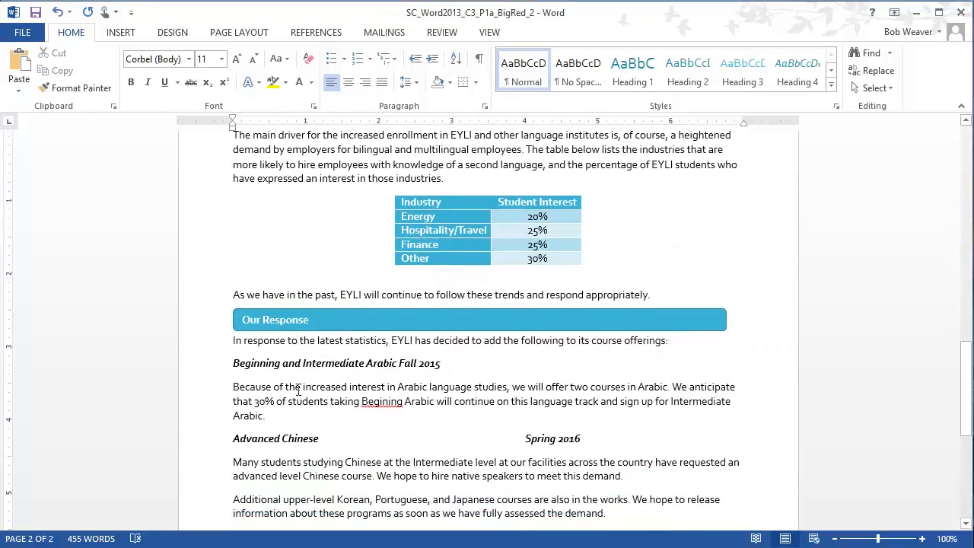
{"action": "left_click", "coordinate": [197, 367]}
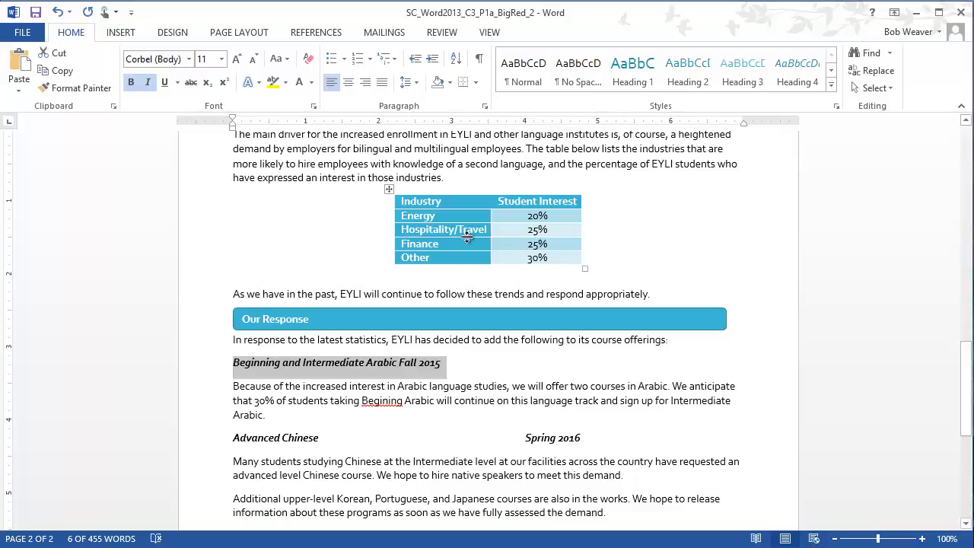
{"action": "key", "text": "alt+Tab"}
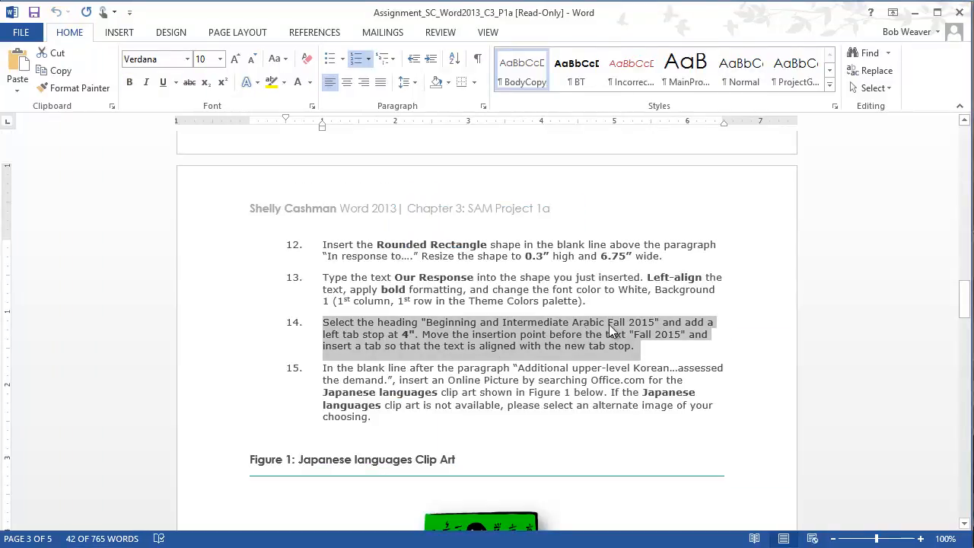
{"action": "key", "text": "alt+Tab"}
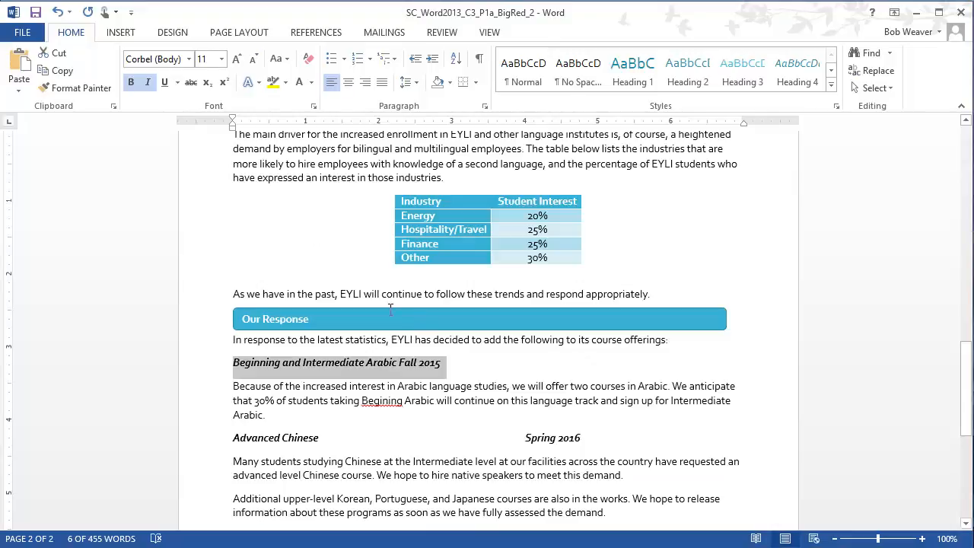
Add a left tab stop at 4" to the selected heading and insert a tab before "Fall 2015"
{"action": "left_click", "coordinate": [10, 128]}
{"action": "left_click", "coordinate": [9, 128]}
{"action": "left_click", "coordinate": [8, 124]}
{"action": "left_click", "coordinate": [8, 124]}
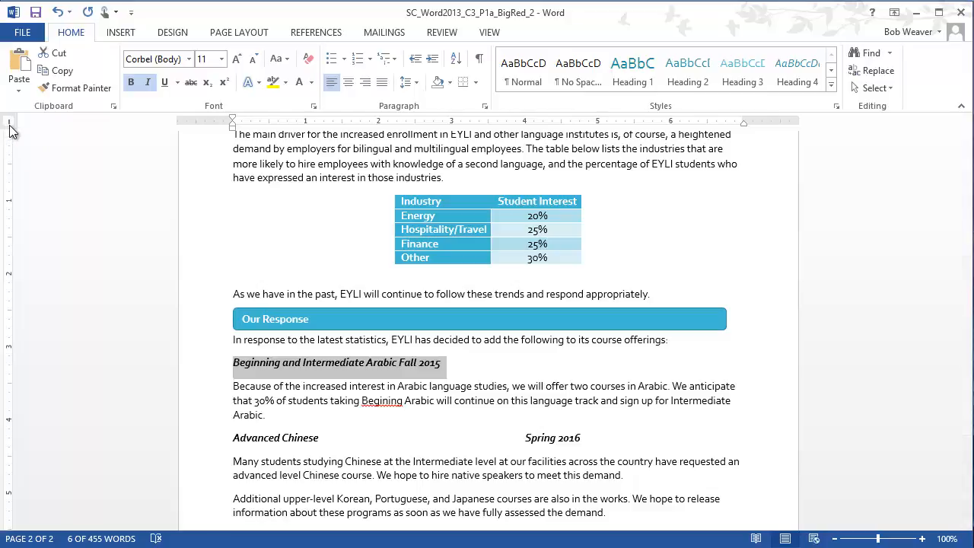
{"action": "left_click", "coordinate": [8, 124]}
{"action": "left_click", "coordinate": [9, 124]}
{"action": "left_click", "coordinate": [9, 124]}
{"action": "mouse_move", "coordinate": [509, 124]}
{"action": "left_mouse_down"}
{"action": "mouse_move", "coordinate": [575, 126]}
{"action": "mouse_move", "coordinate": [500, 127]}
{"action": "mouse_move", "coordinate": [525, 131]}
{"action": "left_mouse_up"}
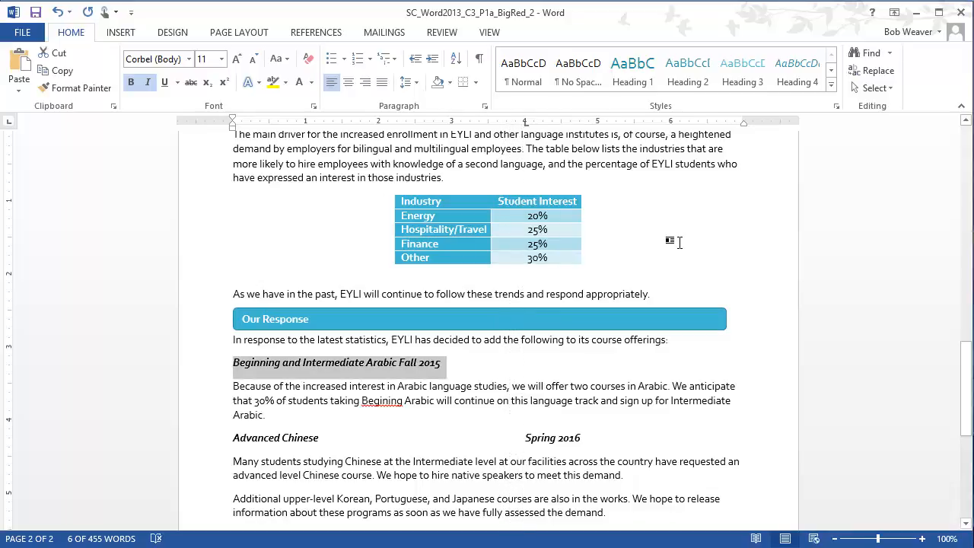
{"action": "left_click", "coordinate": [400, 362]}
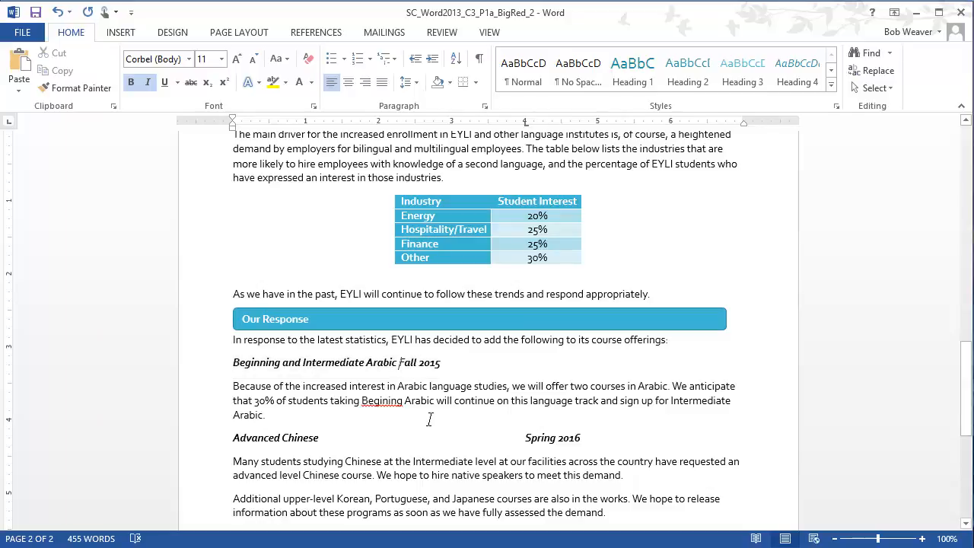
{"action": "key", "text": "Tab"}
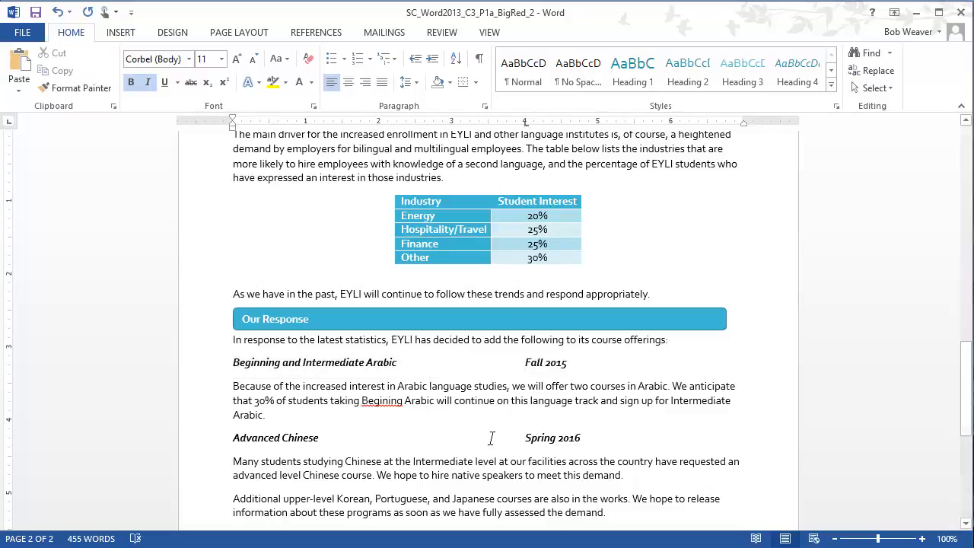
Look through the available tab stop types on the ruler's tab selector and return it to the left tab
{"action": "left_click", "coordinate": [11, 124]}
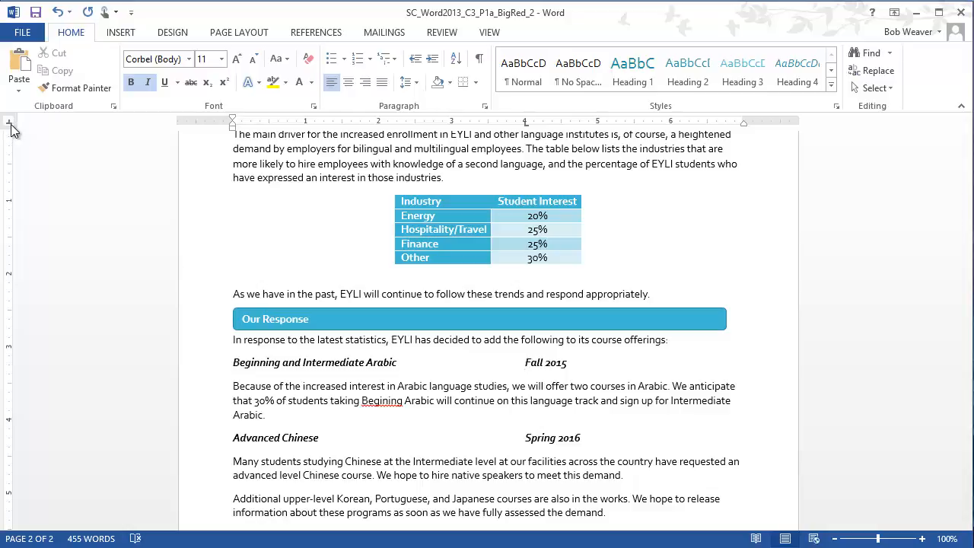
{"action": "left_click", "coordinate": [10, 126]}
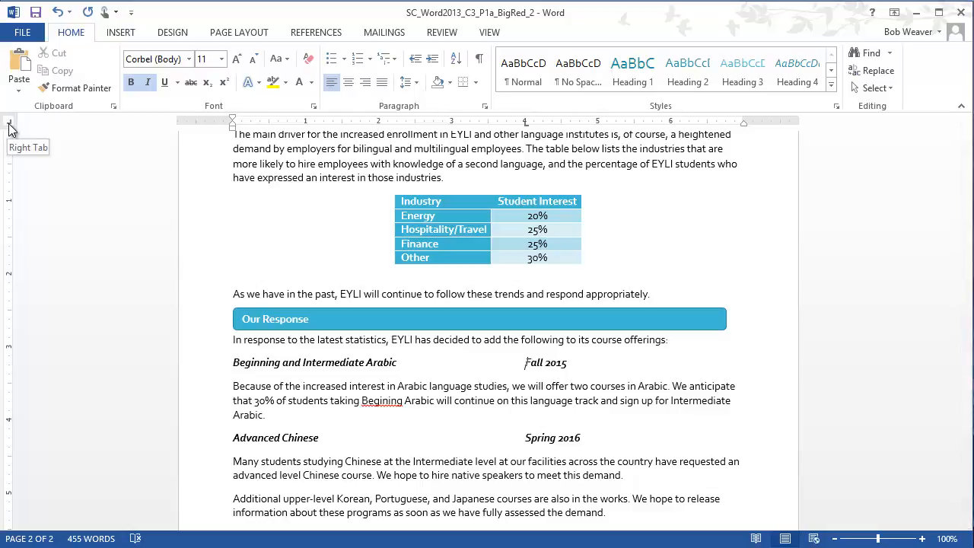
{"action": "left_click", "coordinate": [9, 126]}
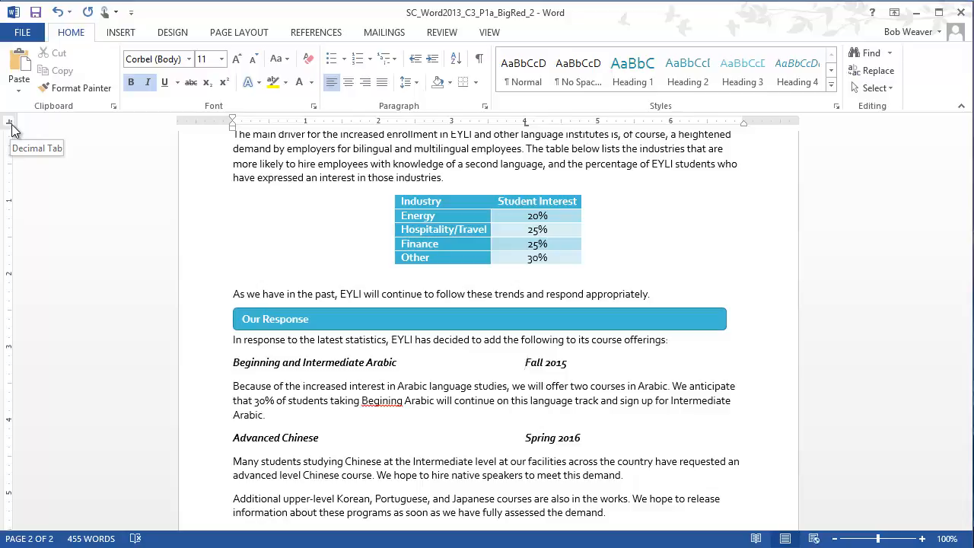
{"action": "left_click", "coordinate": [11, 126]}
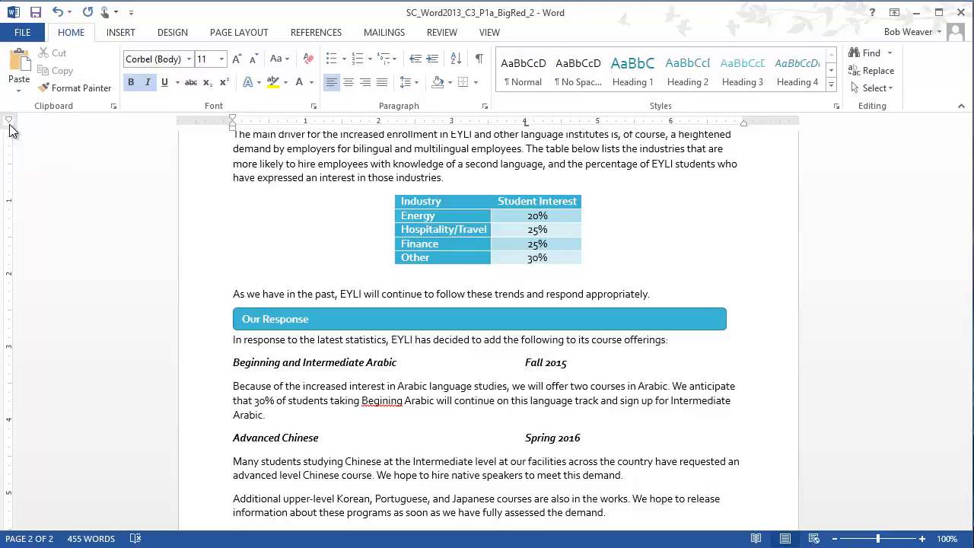
{"action": "left_click", "coordinate": [11, 127]}
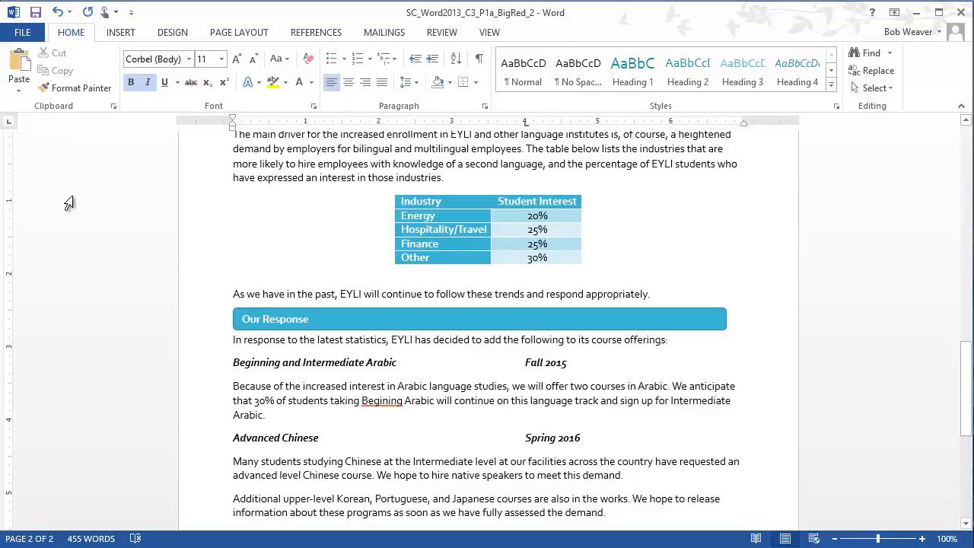
Read project step 15 in the instructions and examine the Japanese languages clip art shown in Figure 1
{"action": "key", "text": "alt+Tab"}
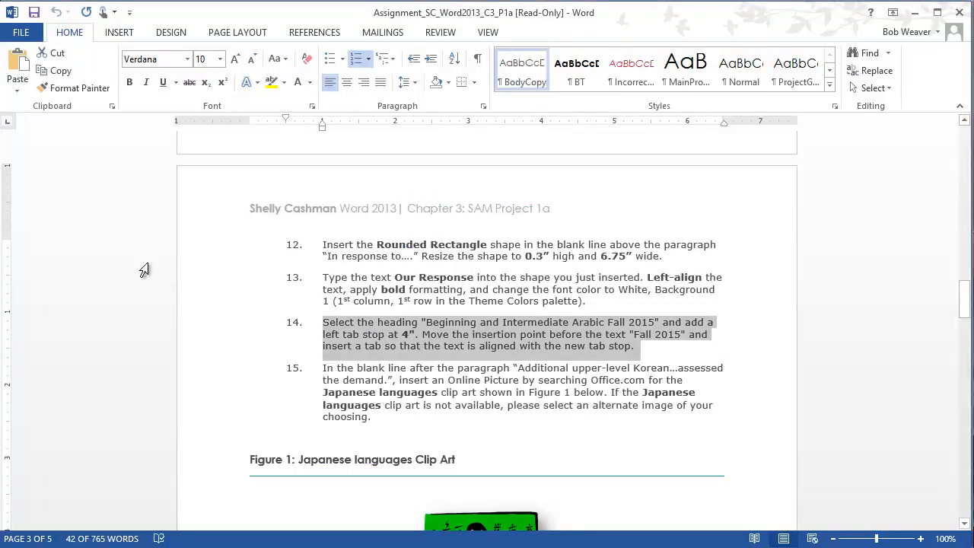
{"action": "left_click_drag", "start_coordinate": [382, 418], "coordinate": [323, 368]}
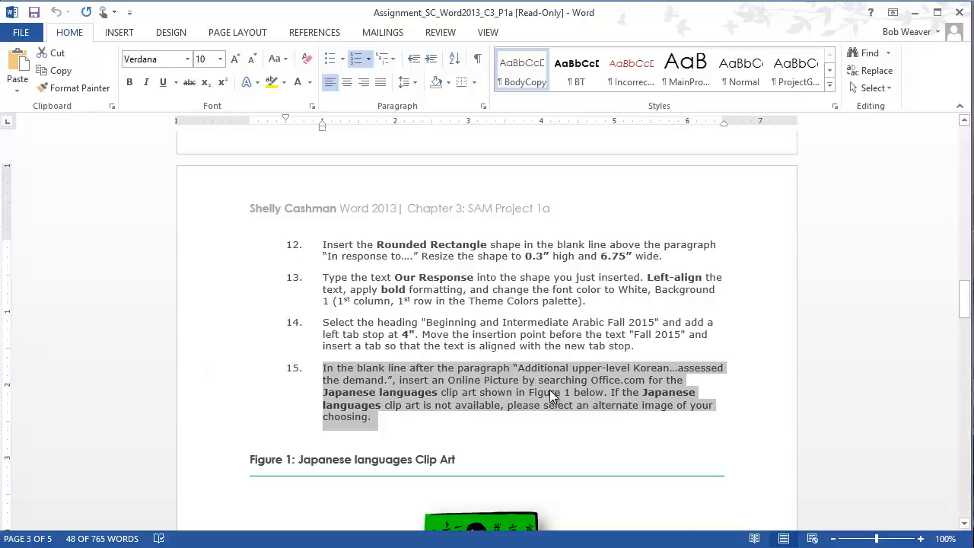
{"action": "scroll", "coordinate": [549, 390], "scroll_direction": "down", "scroll_amount": 2}
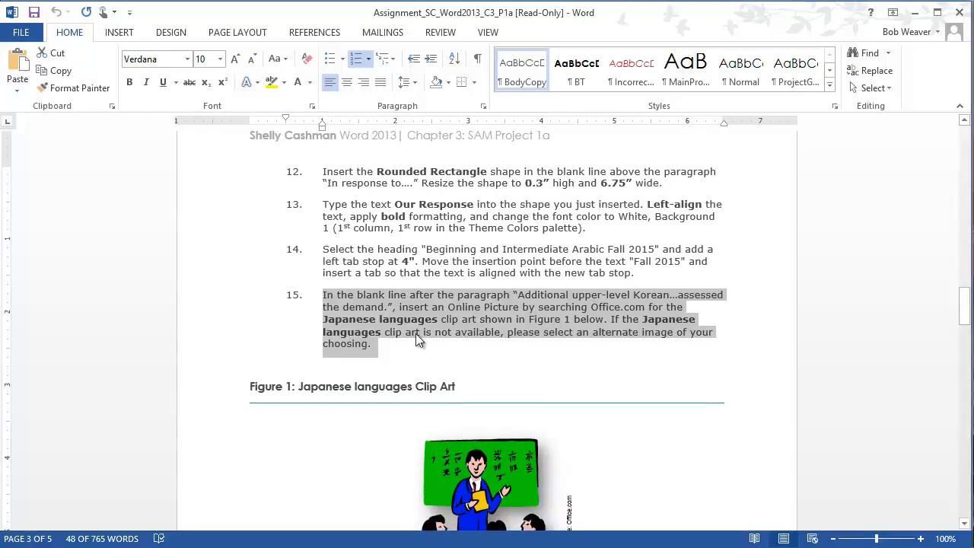
{"action": "scroll", "coordinate": [538, 396], "scroll_direction": "down", "scroll_amount": 1}
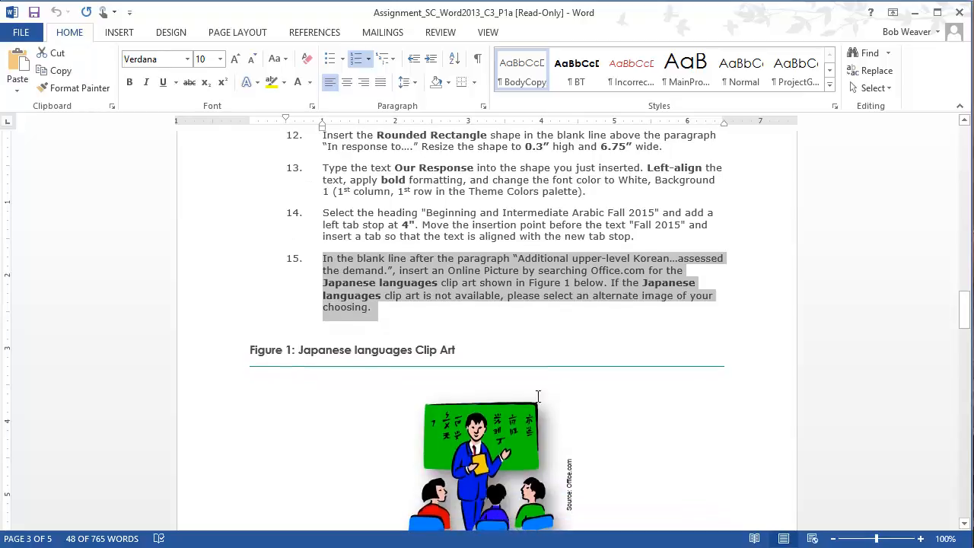
{"action": "scroll", "coordinate": [538, 395], "scroll_direction": "down", "scroll_amount": 1}
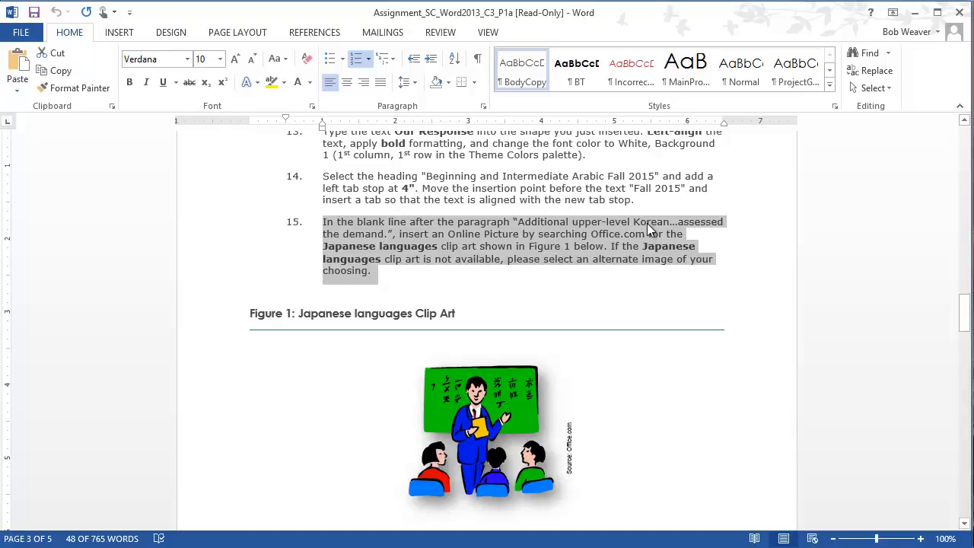
Insert the classroom clip art from an Office.com search for "Japanese languages" in the blank line after the report's "Additional upper-level Korean" paragraph
{"action": "key", "text": "alt+Tab"}
{"action": "scroll", "coordinate": [370, 381], "scroll_direction": "down", "scroll_amount": 3}
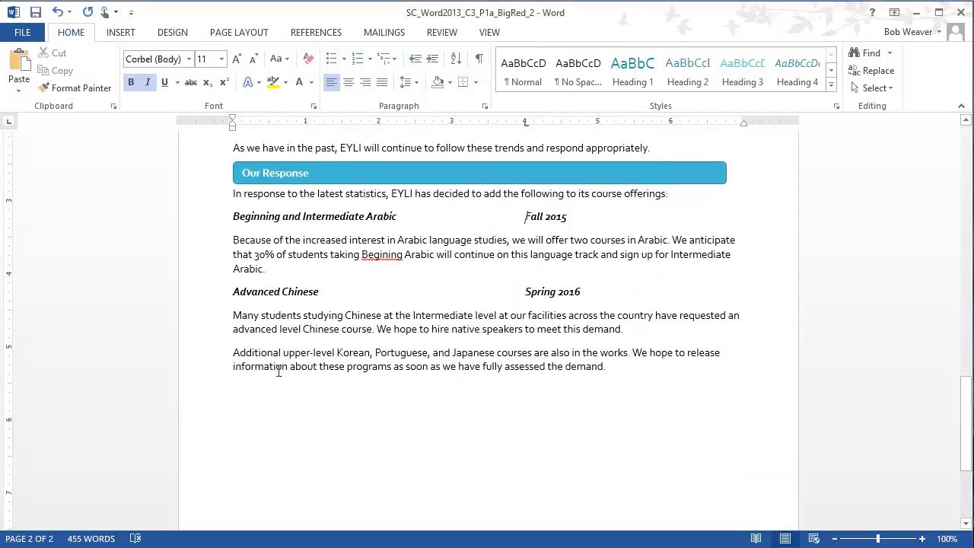
{"action": "left_click_drag", "start_coordinate": [271, 354], "coordinate": [329, 354]}
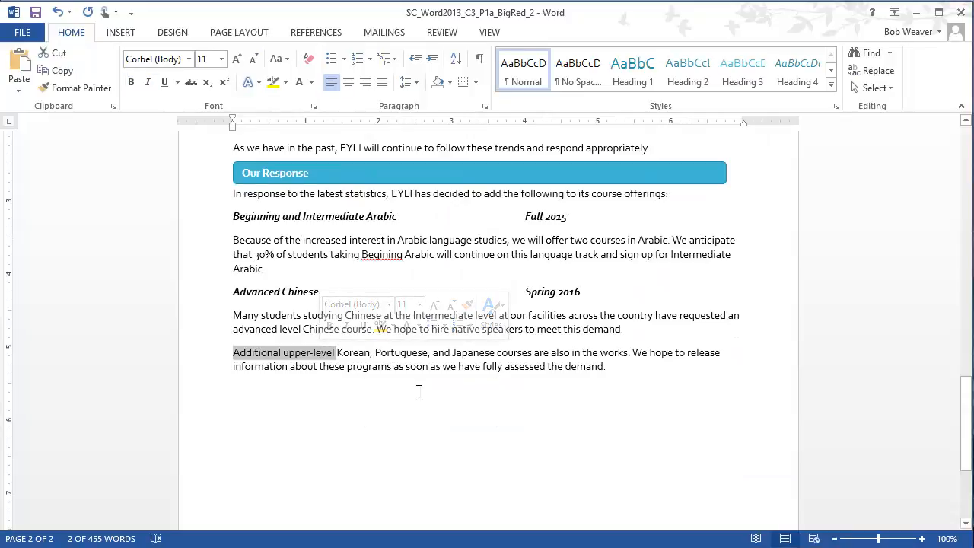
{"action": "left_click", "coordinate": [381, 402]}
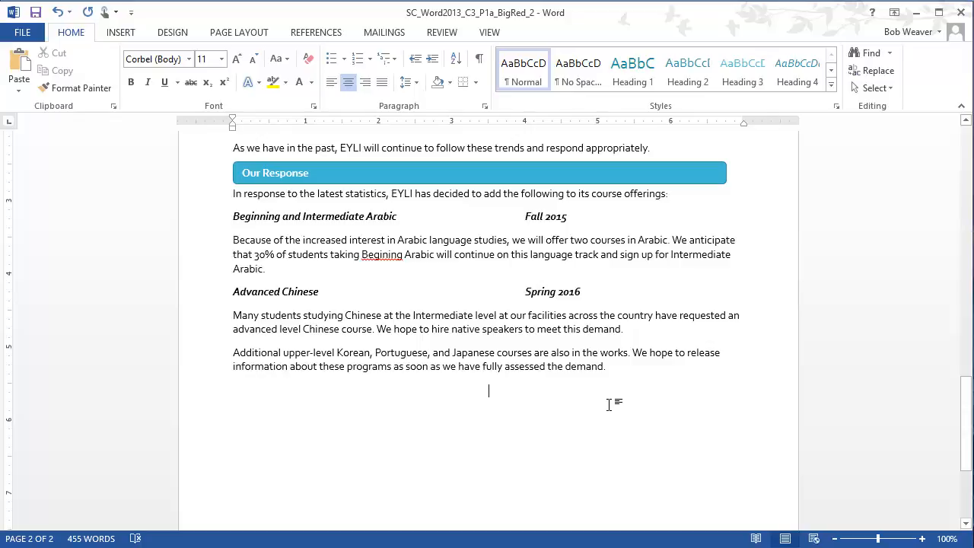
{"action": "left_click", "coordinate": [120, 32]}
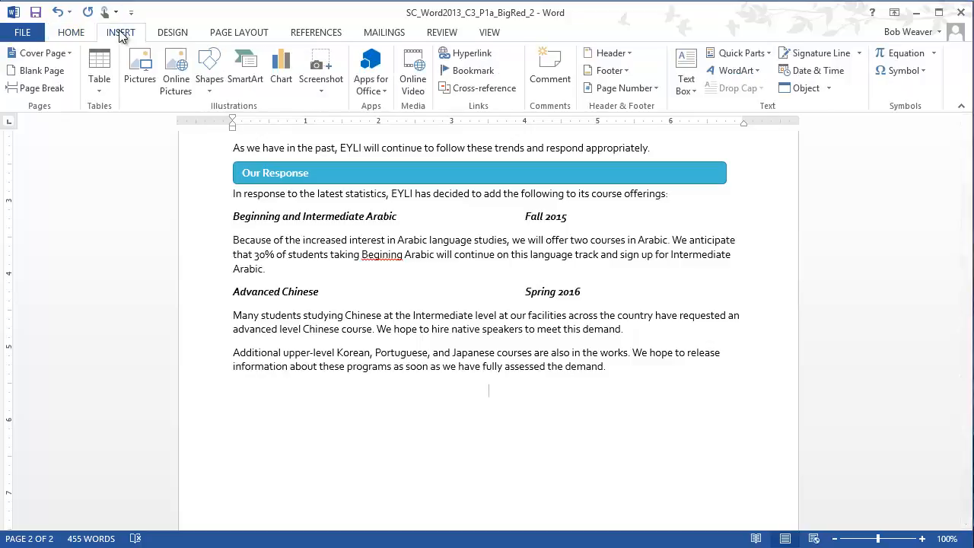
{"action": "left_click", "coordinate": [178, 82]}
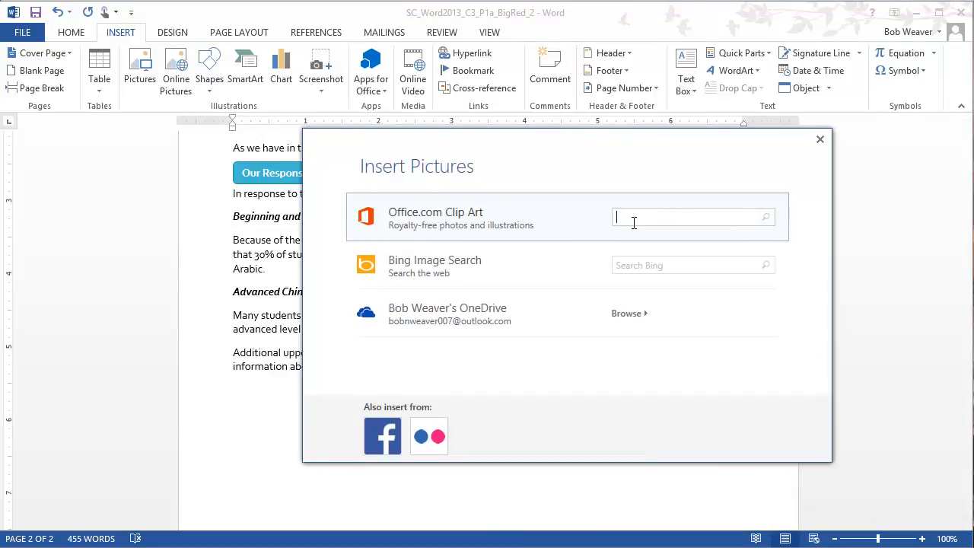
{"action": "type", "text": "Japanese languages"}
{"action": "key", "text": "Return"}
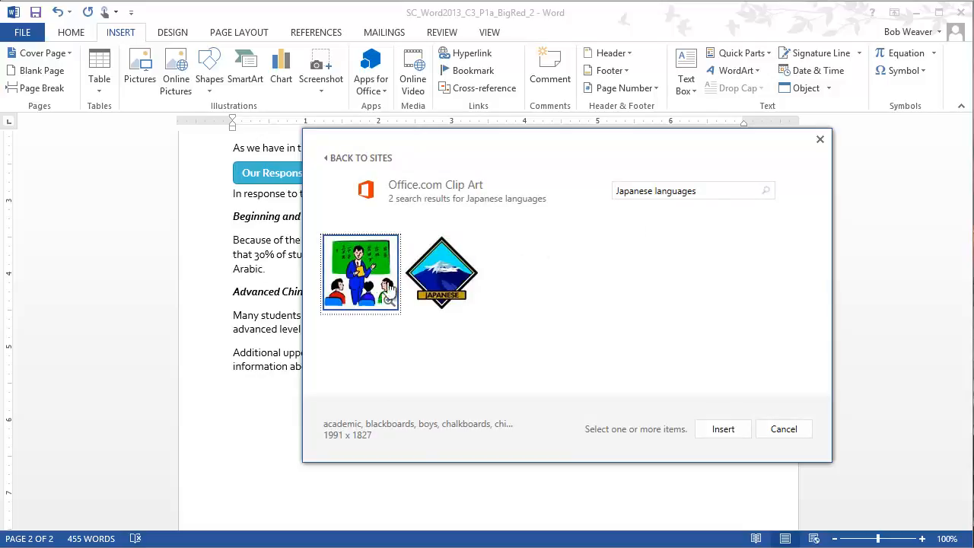
{"action": "left_click", "coordinate": [356, 296]}
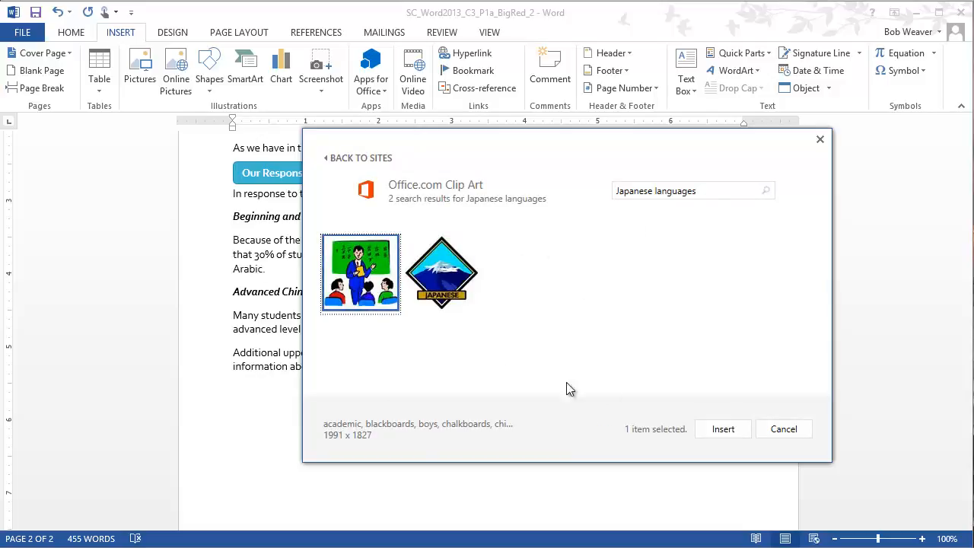
{"action": "left_click", "coordinate": [731, 430]}
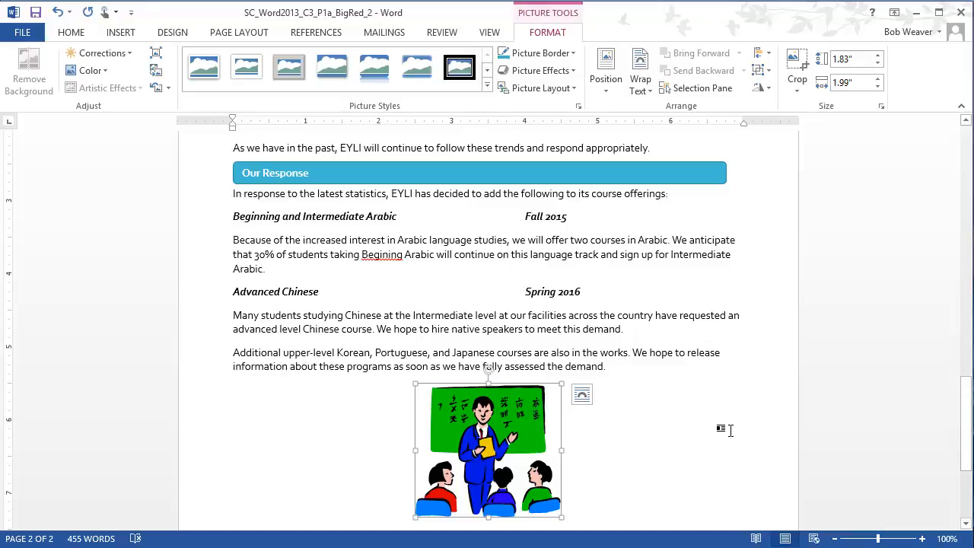
{"action": "scroll", "coordinate": [626, 429], "scroll_direction": "down", "scroll_amount": 2}
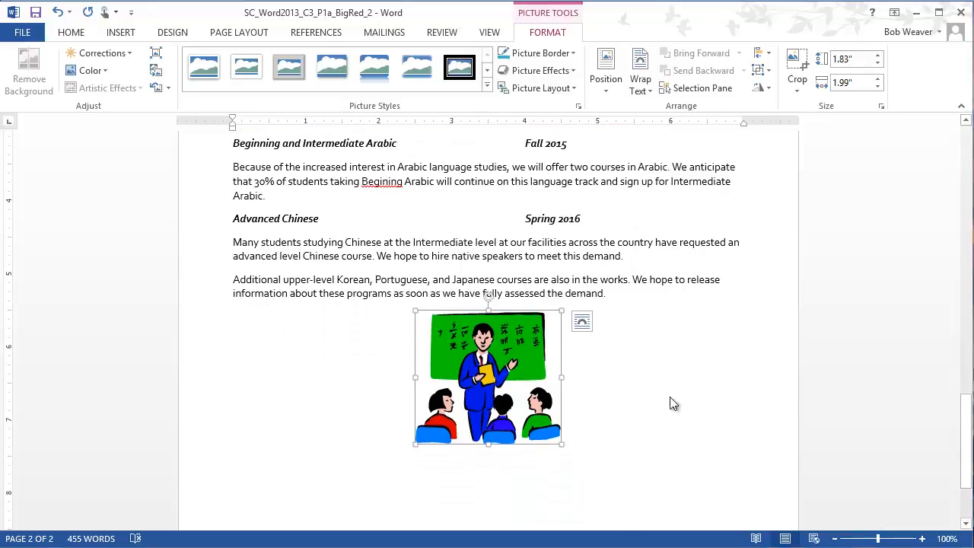
Read project step 16 in the instructions about resizing and recoloring the clip art
{"action": "key", "text": "alt+Tab"}
{"action": "left_click", "coordinate": [424, 280]}
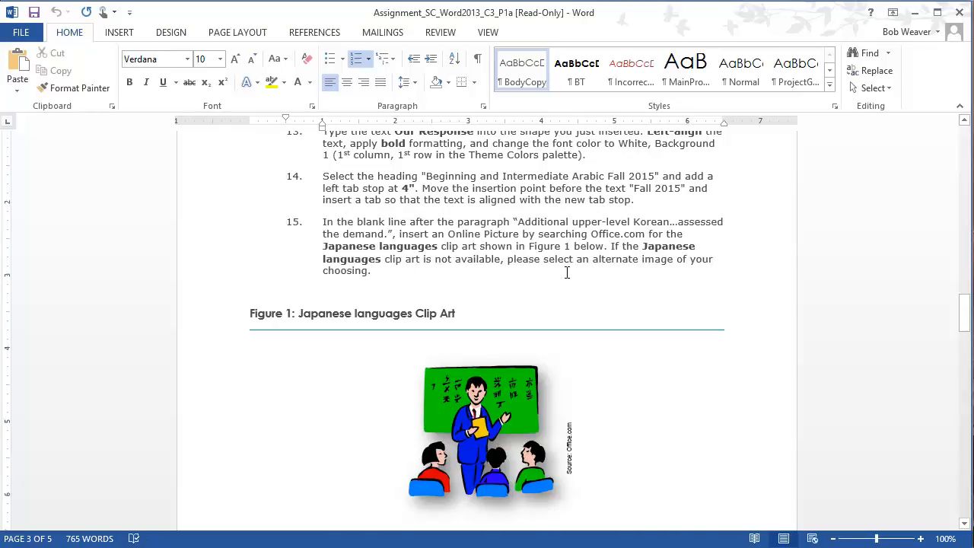
{"action": "scroll", "coordinate": [566, 272], "scroll_direction": "down", "scroll_amount": 8}
{"action": "left_click_drag", "start_coordinate": [511, 259], "coordinate": [323, 232]}
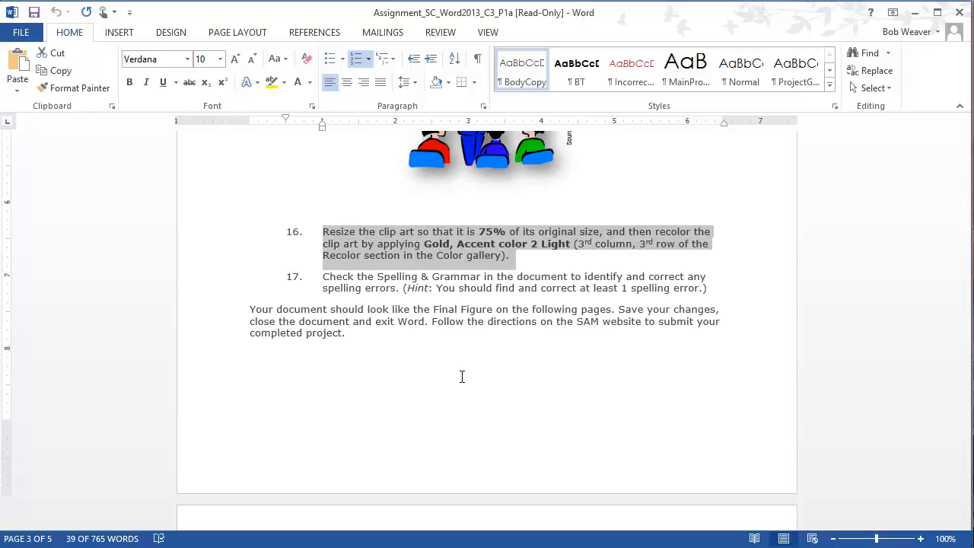
Scale the report's classroom clip art to 75% of its original size with the aspect ratio locked
{"action": "key", "text": "alt+Tab"}
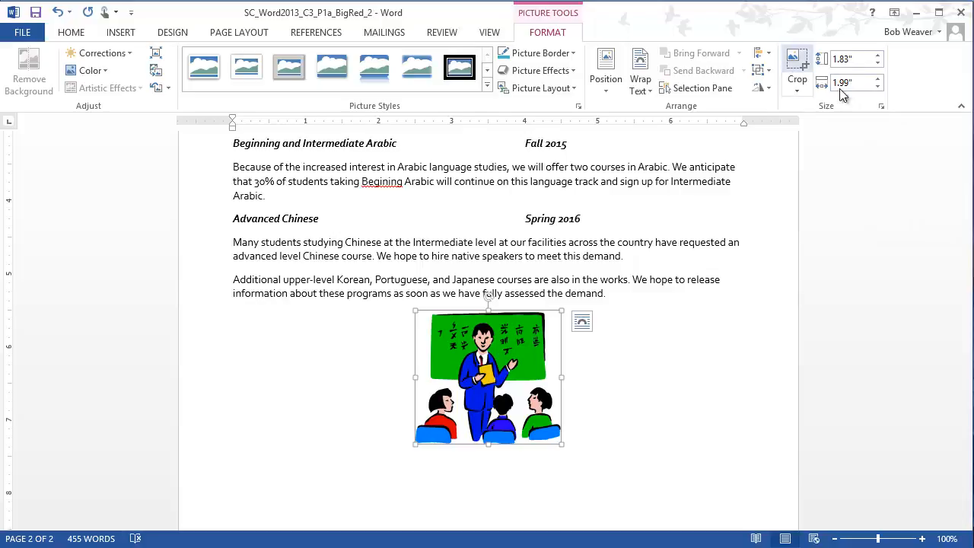
{"action": "left_click", "coordinate": [883, 106]}
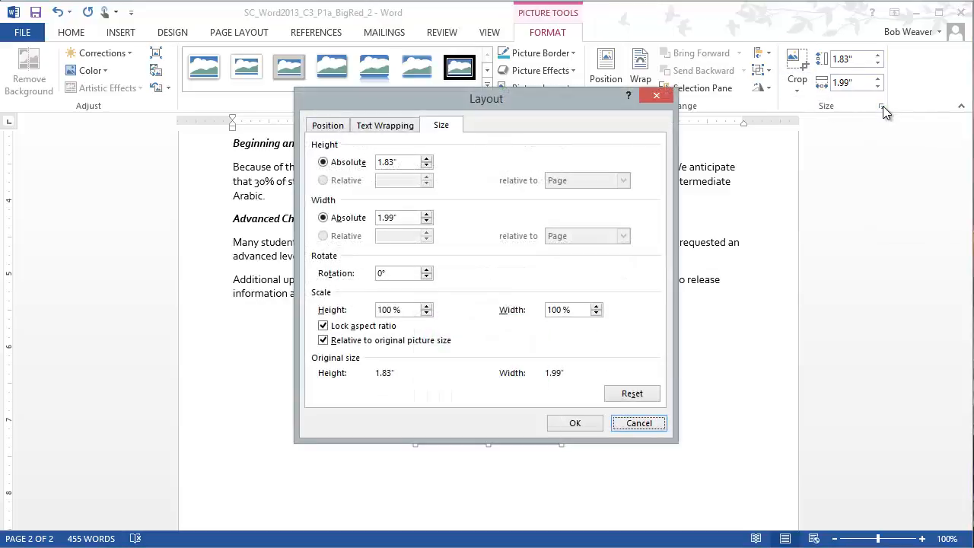
{"action": "left_click", "coordinate": [426, 313]}
{"action": "left_click", "coordinate": [426, 313]}
{"action": "left_click", "coordinate": [426, 313]}
{"action": "left_click", "coordinate": [426, 314]}
{"action": "left_click", "coordinate": [426, 314]}
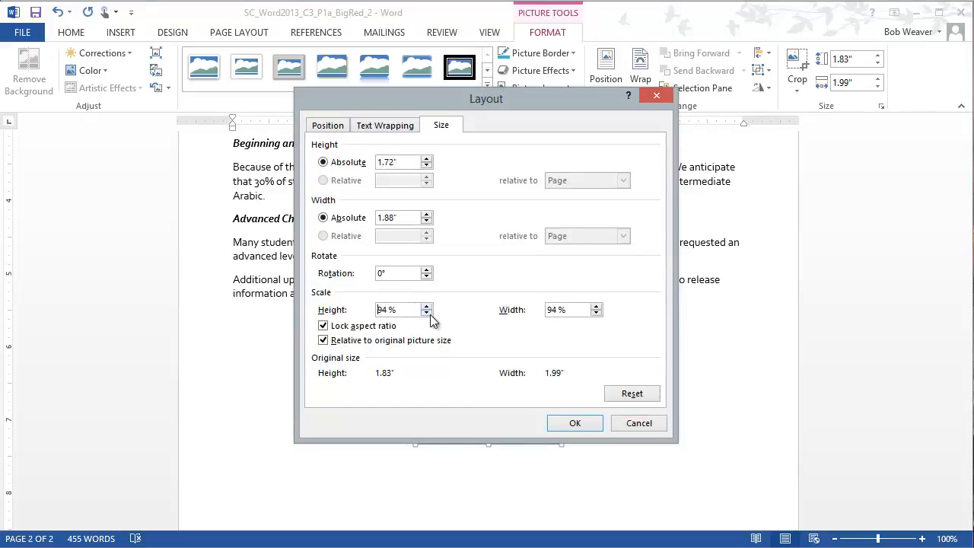
{"action": "left_click", "coordinate": [427, 314]}
{"action": "left_click", "coordinate": [427, 315]}
{"action": "left_click", "coordinate": [428, 315]}
{"action": "left_click", "coordinate": [427, 313]}
{"action": "left_click", "coordinate": [427, 314]}
{"action": "left_click", "coordinate": [427, 314]}
{"action": "left_click", "coordinate": [575, 425]}
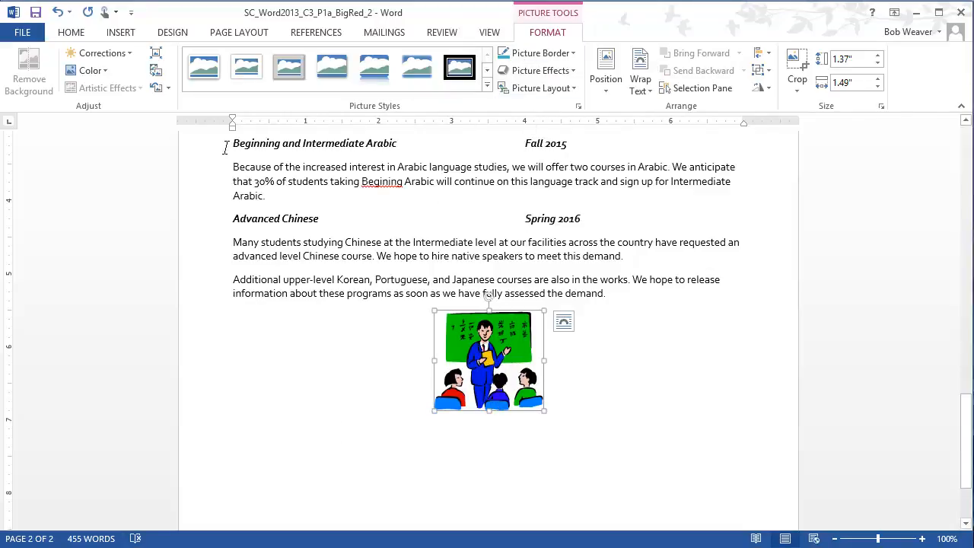
Recolor the classroom clip art with Gold, Accent color 2 Light and deselect it
{"action": "left_click", "coordinate": [90, 71]}
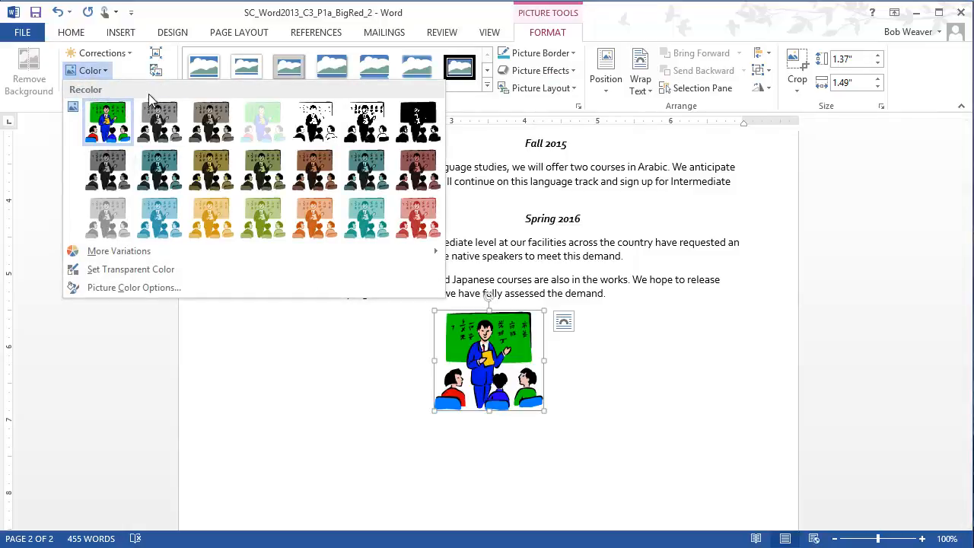
{"action": "left_click", "coordinate": [204, 220]}
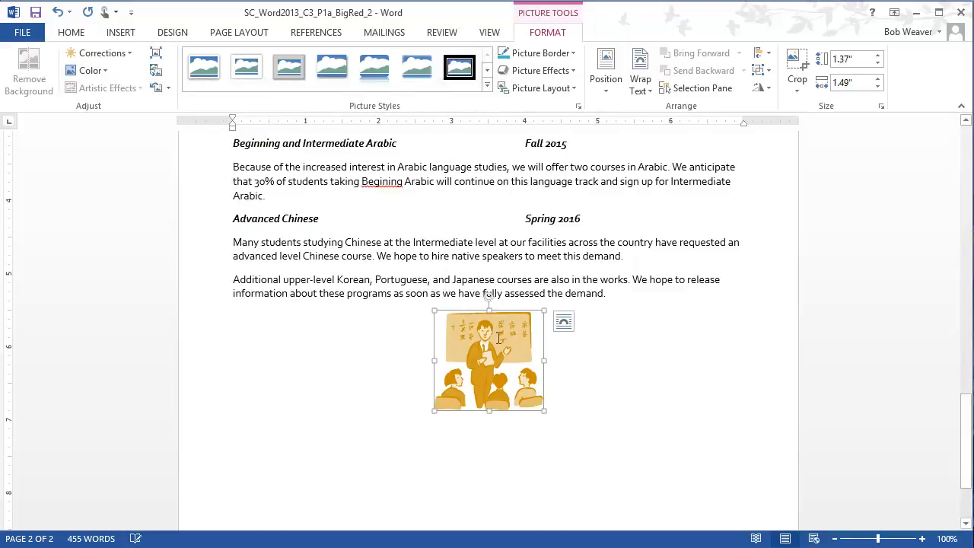
{"action": "left_click", "coordinate": [633, 381]}
Read project step 17 in the instructions, run the Spelling & Grammar check on the report and correct "Begining" to "Beginning"
{"action": "key", "text": "alt+Tab"}
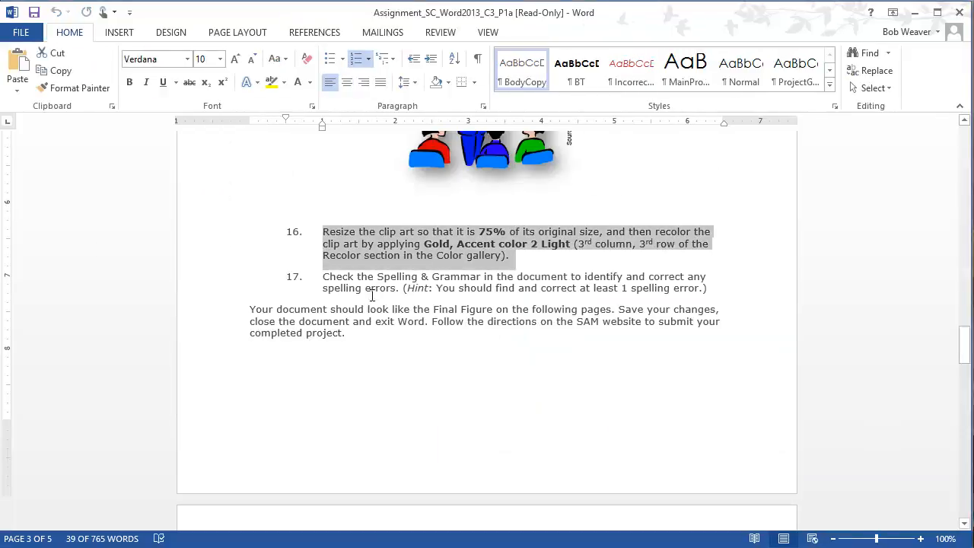
{"action": "left_click_drag", "start_coordinate": [325, 277], "coordinate": [708, 291]}
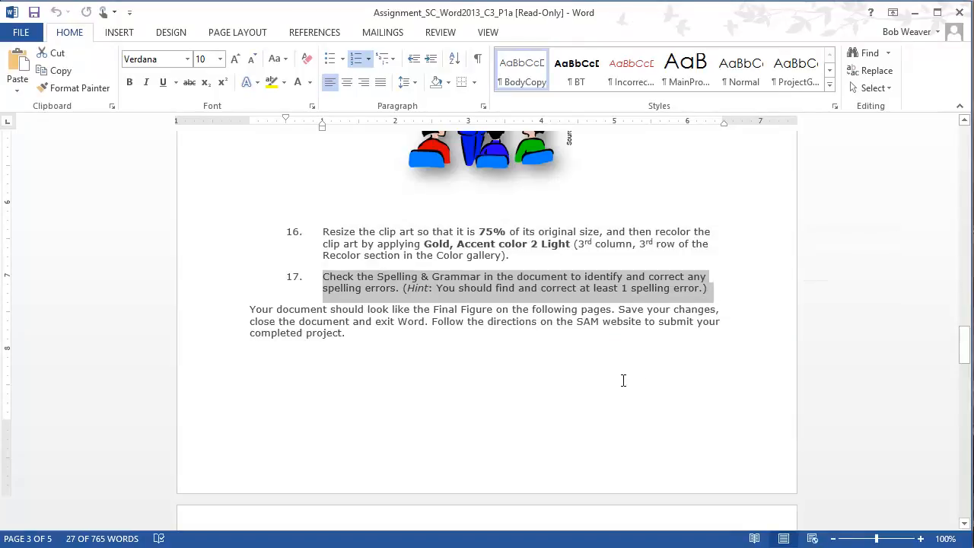
{"action": "key", "text": "alt+Tab"}
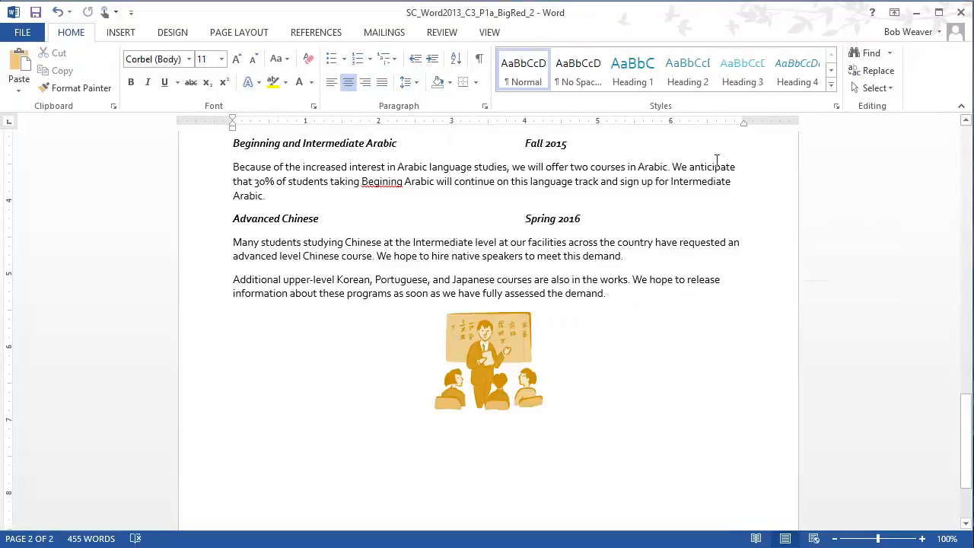
{"action": "left_click", "coordinate": [443, 32]}
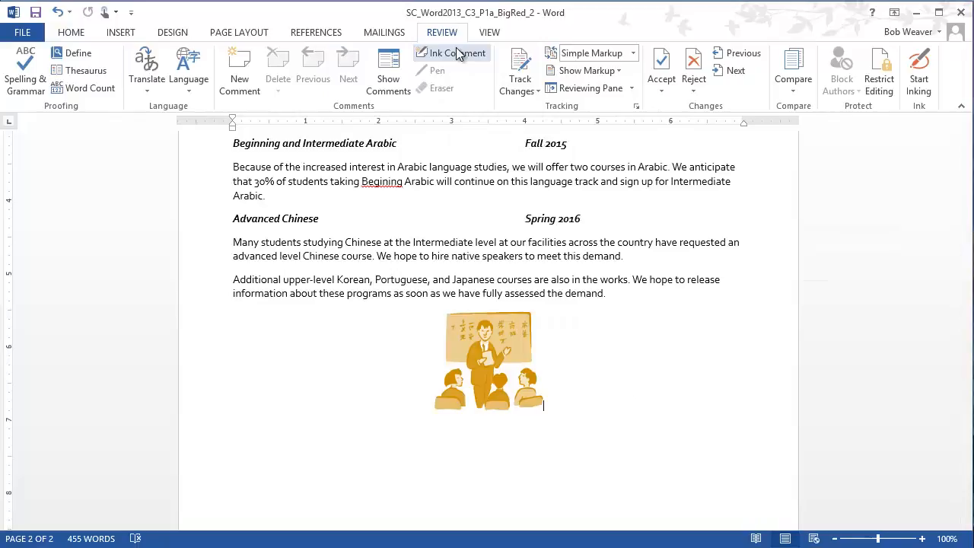
{"action": "left_click", "coordinate": [22, 68]}
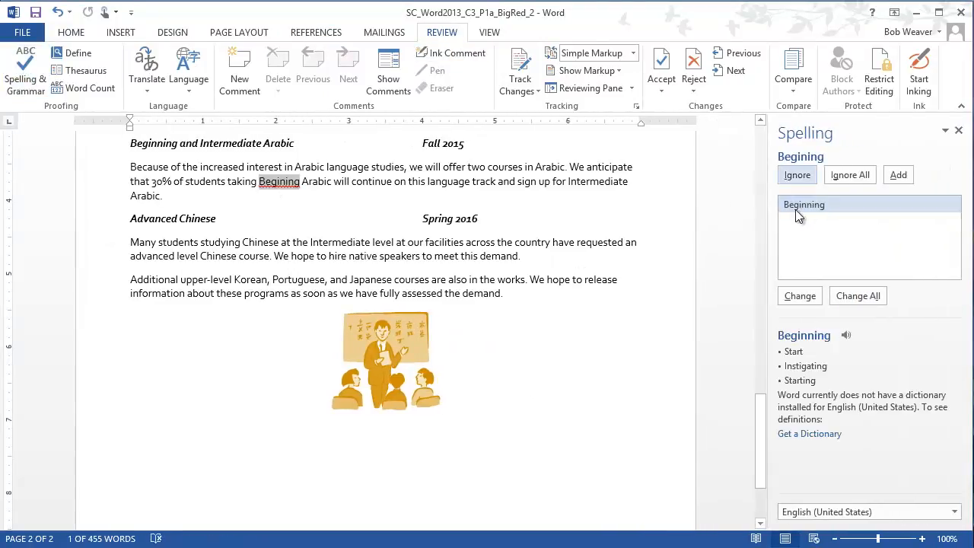
{"action": "left_click", "coordinate": [798, 297]}
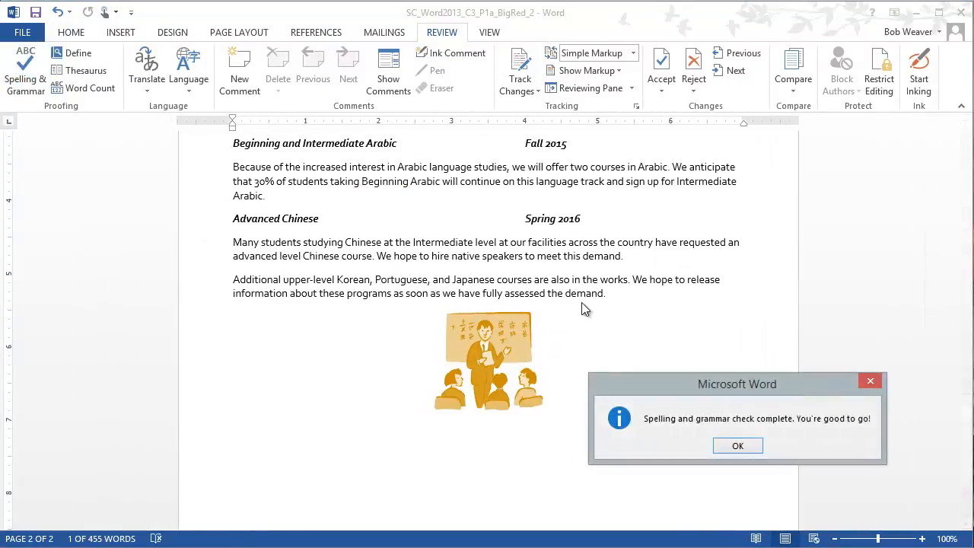
{"action": "left_click", "coordinate": [738, 445]}
Review the Final Figure pages in the instructions and compare them with the report's heading, tables, lists and clip art
{"action": "key", "text": "alt+Tab"}
{"action": "scroll", "coordinate": [523, 391], "scroll_direction": "down", "scroll_amount": 9}
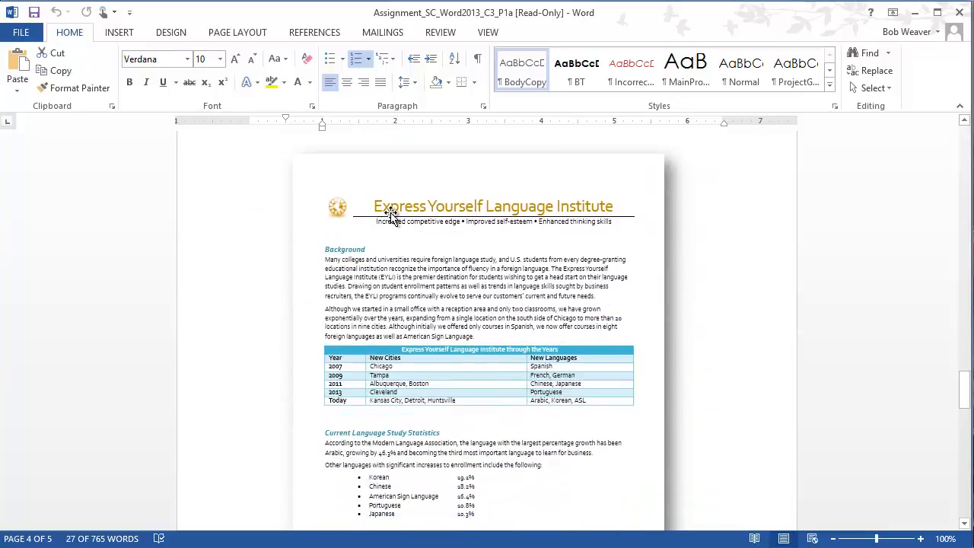
{"action": "scroll", "coordinate": [414, 373], "scroll_direction": "down", "scroll_amount": 9}
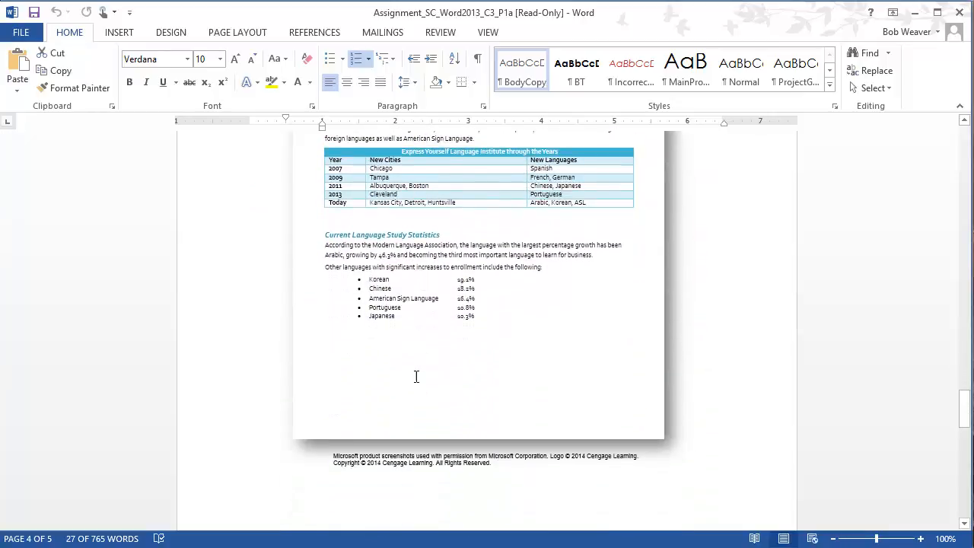
{"action": "scroll", "coordinate": [427, 289], "scroll_direction": "down", "scroll_amount": 7}
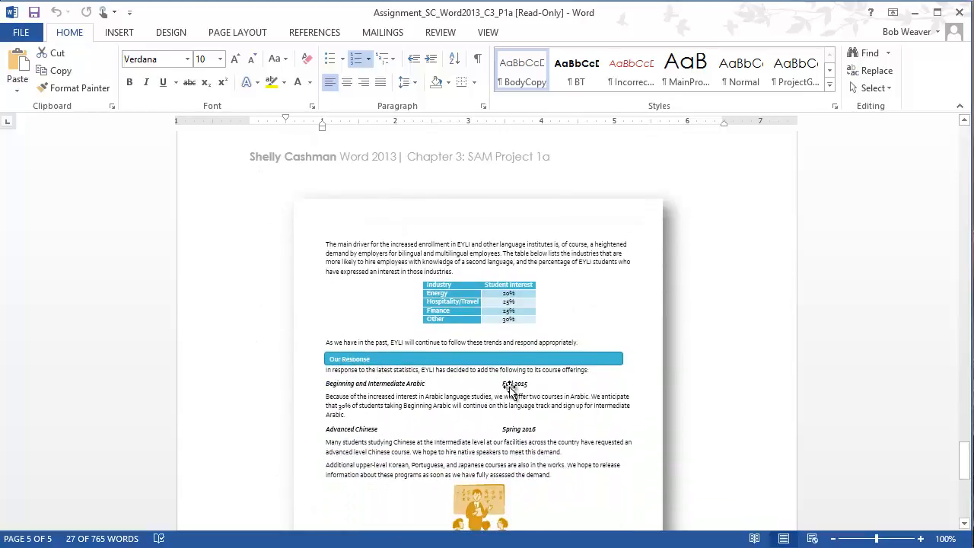
{"action": "scroll", "coordinate": [510, 388], "scroll_direction": "down", "scroll_amount": 3}
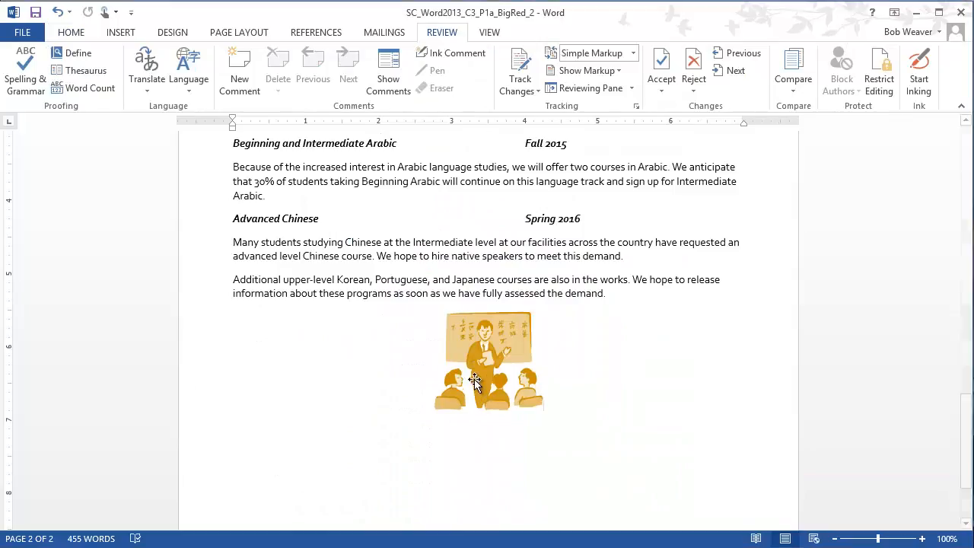
{"action": "scroll", "coordinate": [473, 373], "scroll_direction": "up", "scroll_amount": 15}
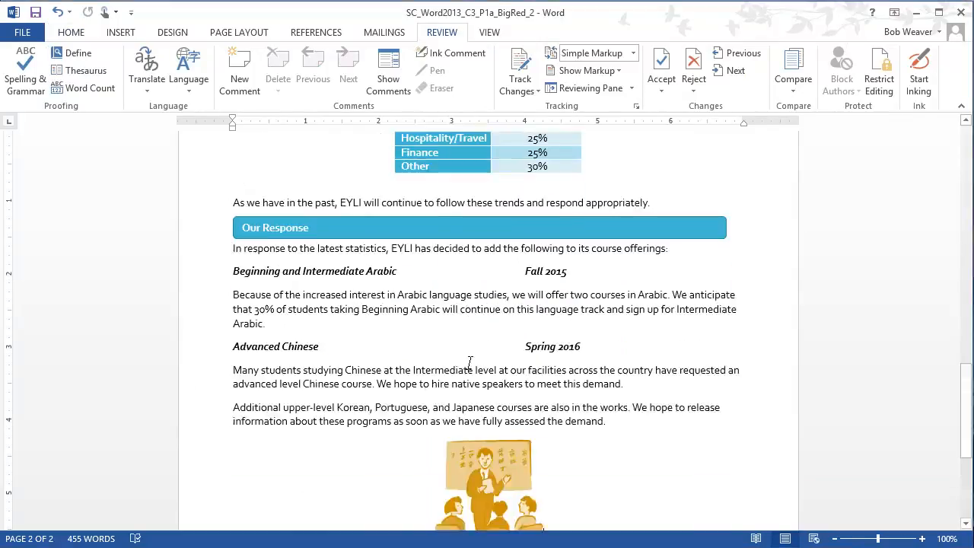
{"action": "scroll", "coordinate": [471, 363], "scroll_direction": "up", "scroll_amount": 9}
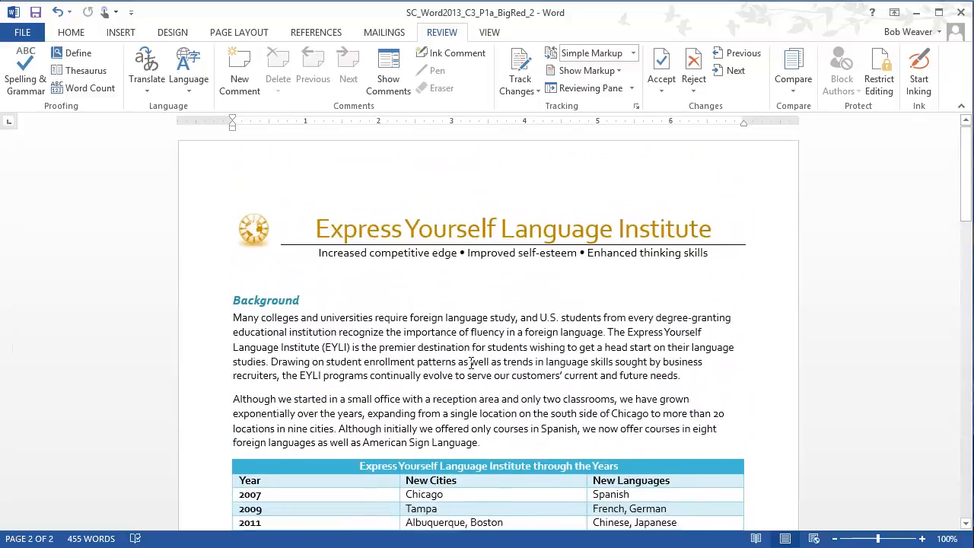
{"action": "scroll", "coordinate": [464, 360], "scroll_direction": "down", "scroll_amount": 5}
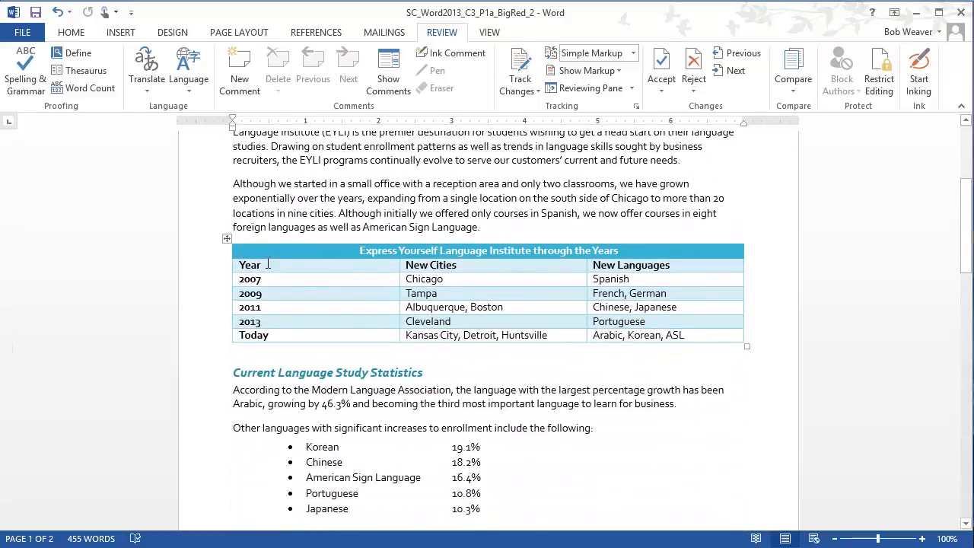
Check the report's language table and heading once more, and close the document and instructions to return to the SAM Word 3 assignment
{"action": "left_click", "coordinate": [227, 238]}
{"action": "left_click", "coordinate": [343, 211]}
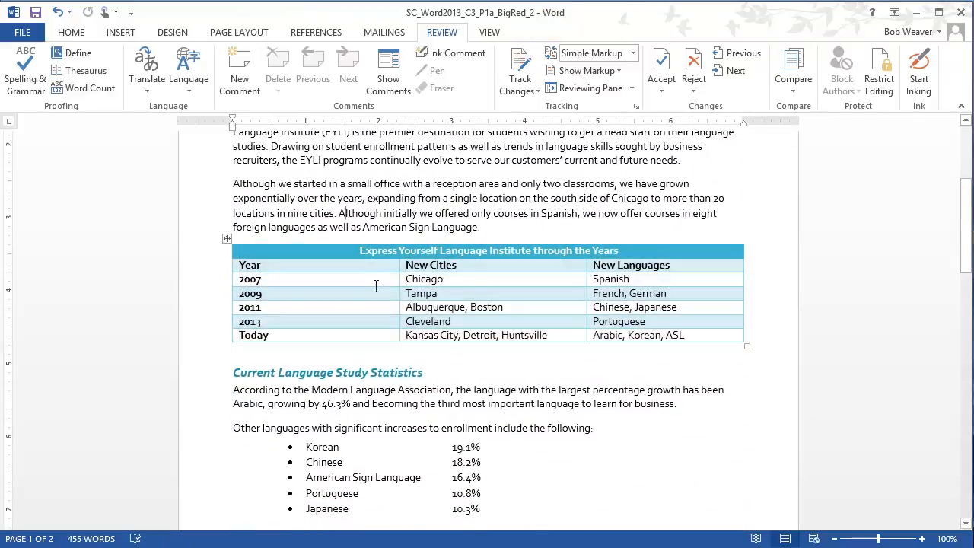
{"action": "scroll", "coordinate": [502, 394], "scroll_direction": "up", "scroll_amount": 5}
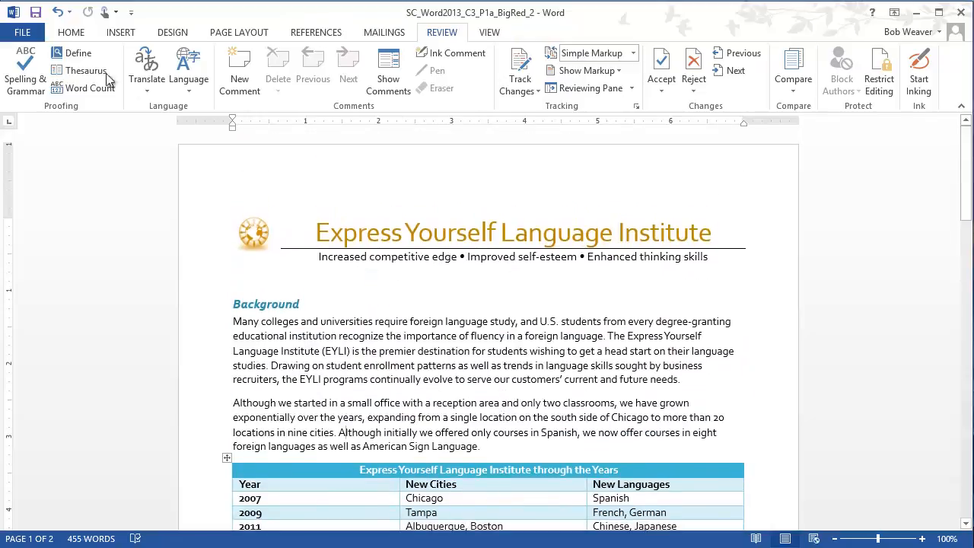
{"action": "left_click", "coordinate": [960, 12]}
{"action": "left_click", "coordinate": [958, 14]}
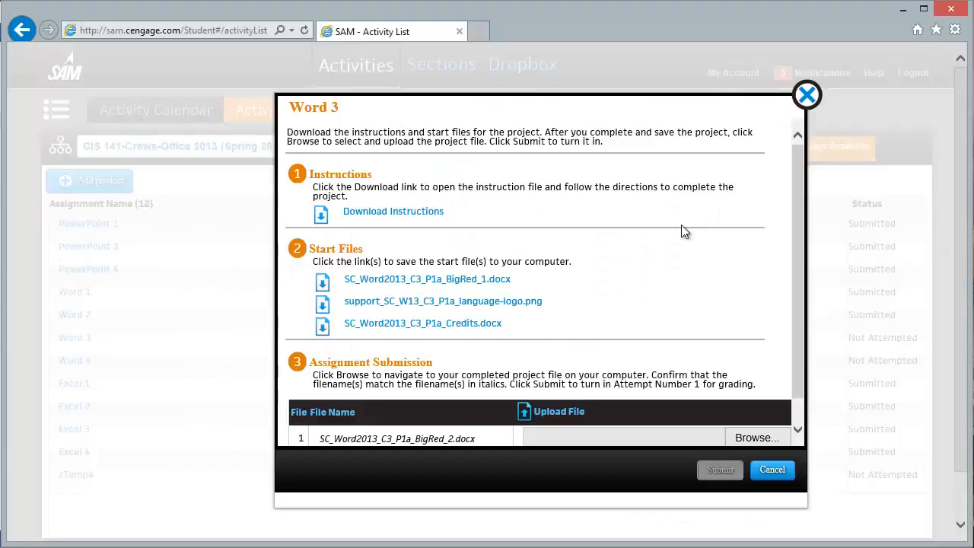
Upload SC_Word2013_C3_P1a_BigRed_2 from the desktop to the Word 3 assignment, submit it for grading and close the assignment window
{"action": "left_click", "coordinate": [756, 437]}
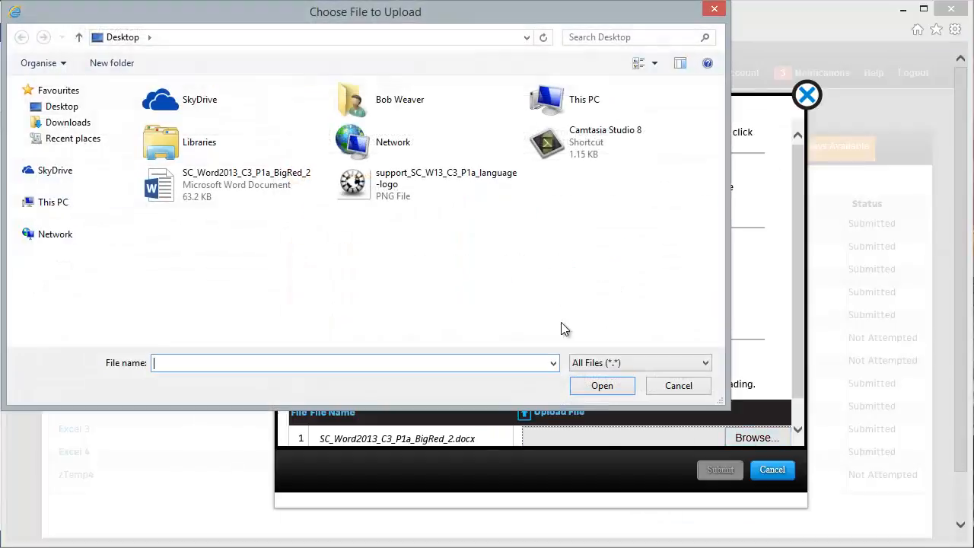
{"action": "double_click", "coordinate": [200, 196]}
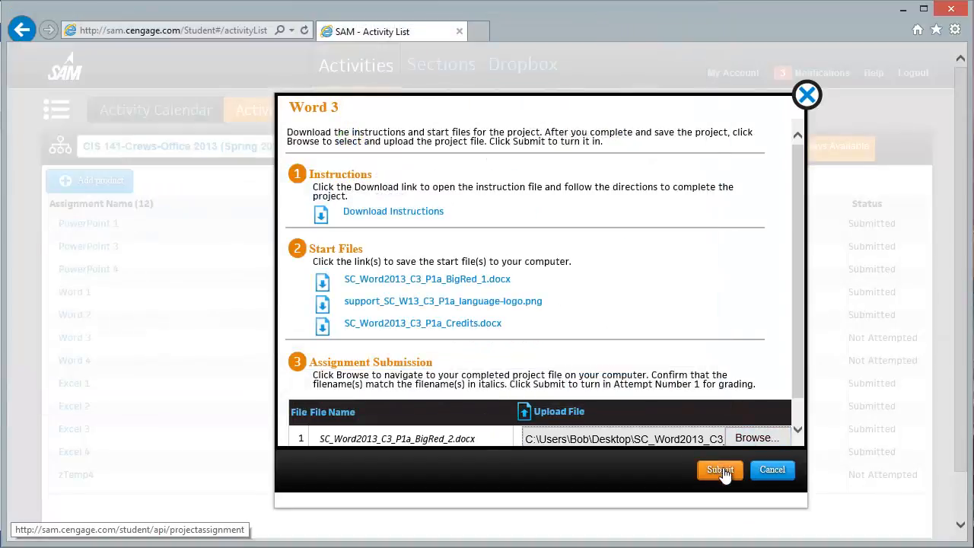
{"action": "left_click", "coordinate": [721, 470]}
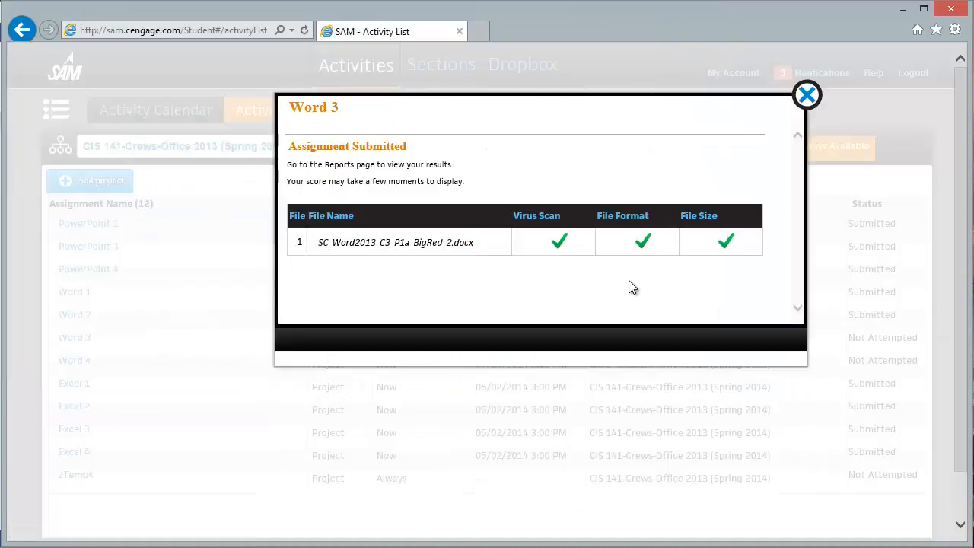
{"action": "left_click", "coordinate": [806, 98]}
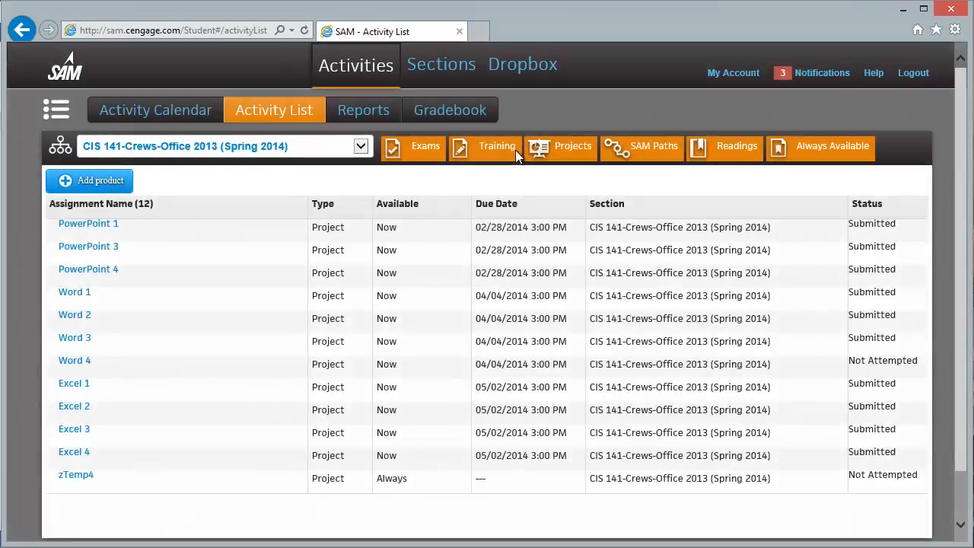
Open the grading report of the Word 3 submission from SAM's reports list, enable editing in Word and highlight the overall score line
{"action": "left_click", "coordinate": [363, 111]}
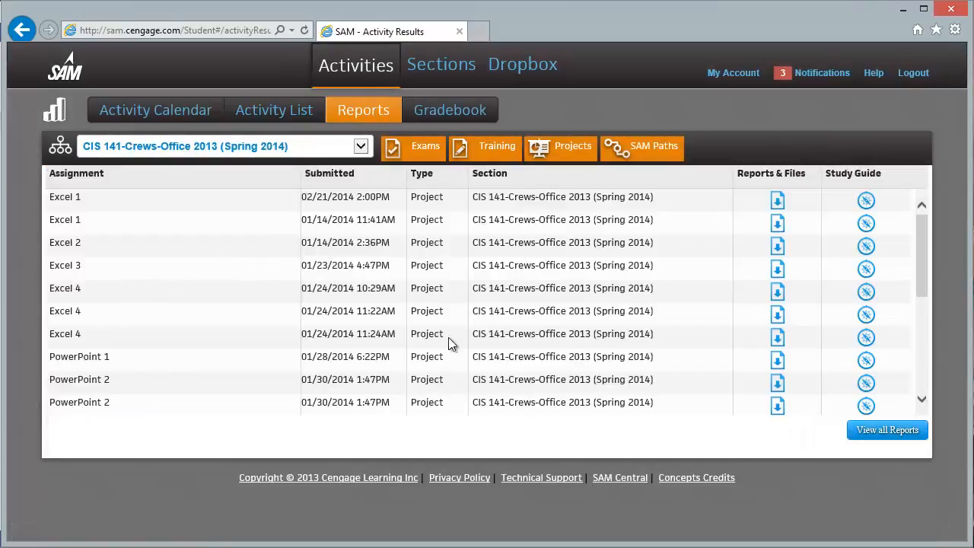
{"action": "left_click_drag", "start_coordinate": [924, 278], "coordinate": [926, 368]}
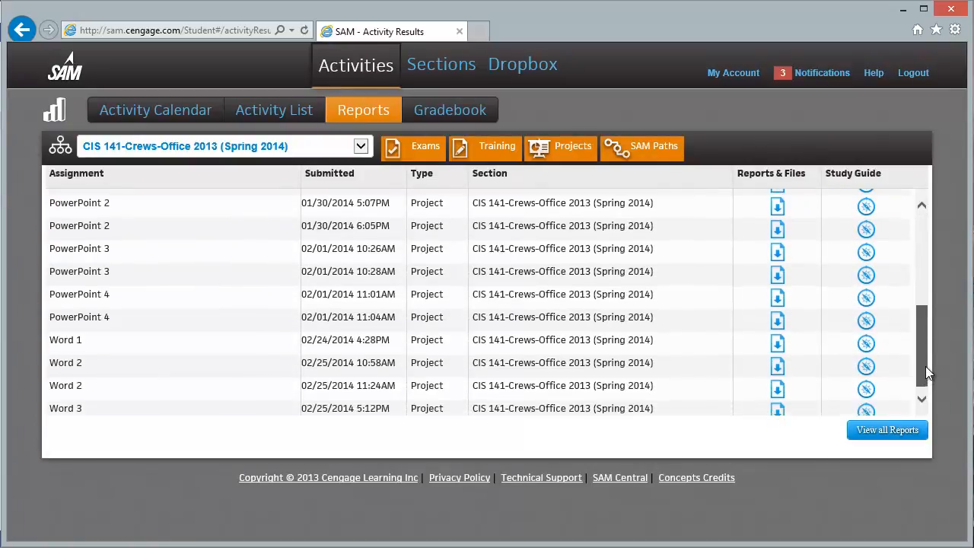
{"action": "left_click", "coordinate": [778, 411]}
{"action": "left_click", "coordinate": [676, 523]}
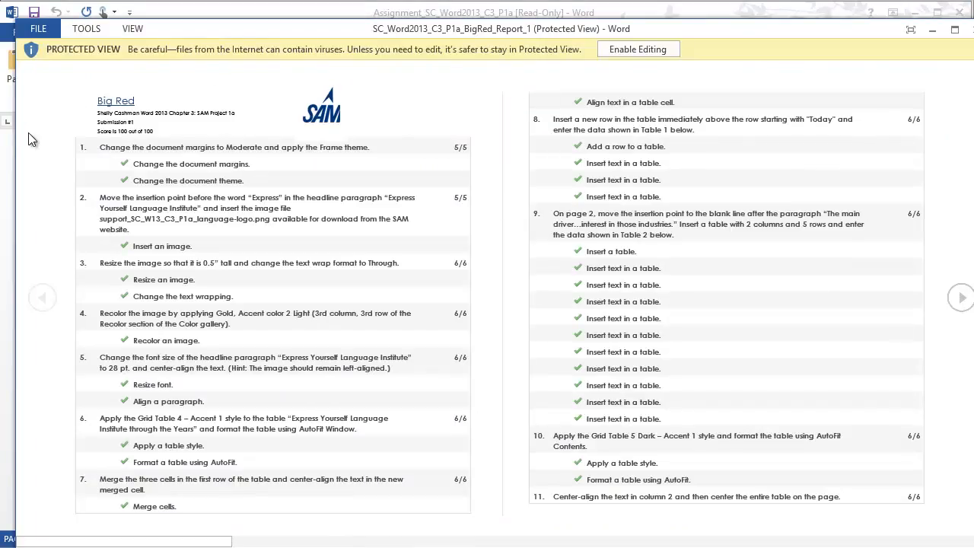
{"action": "left_click", "coordinate": [645, 48]}
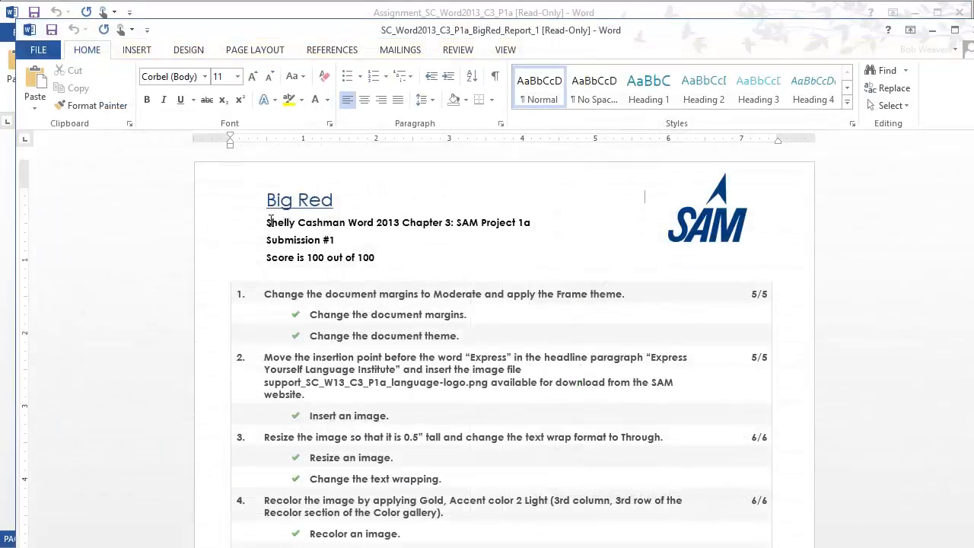
{"action": "left_click_drag", "start_coordinate": [267, 258], "coordinate": [383, 256]}
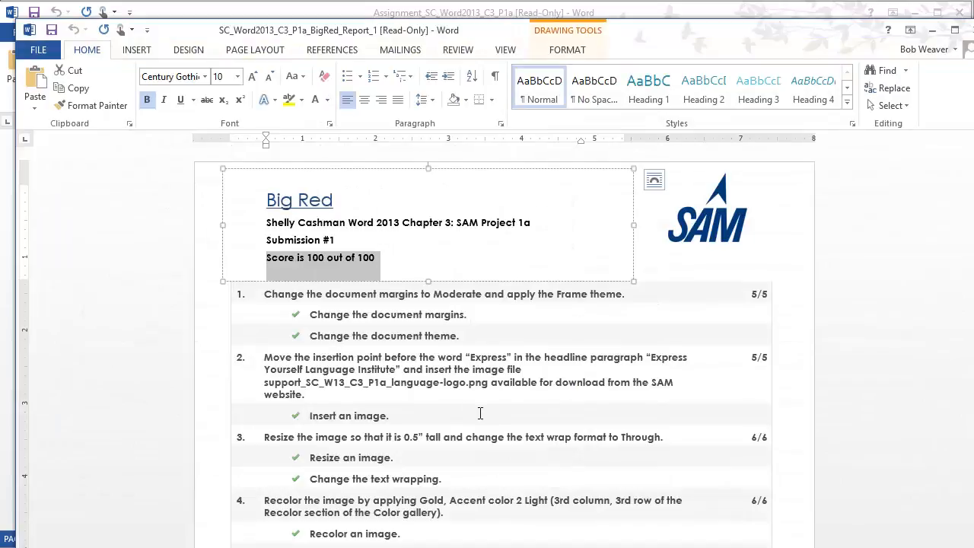